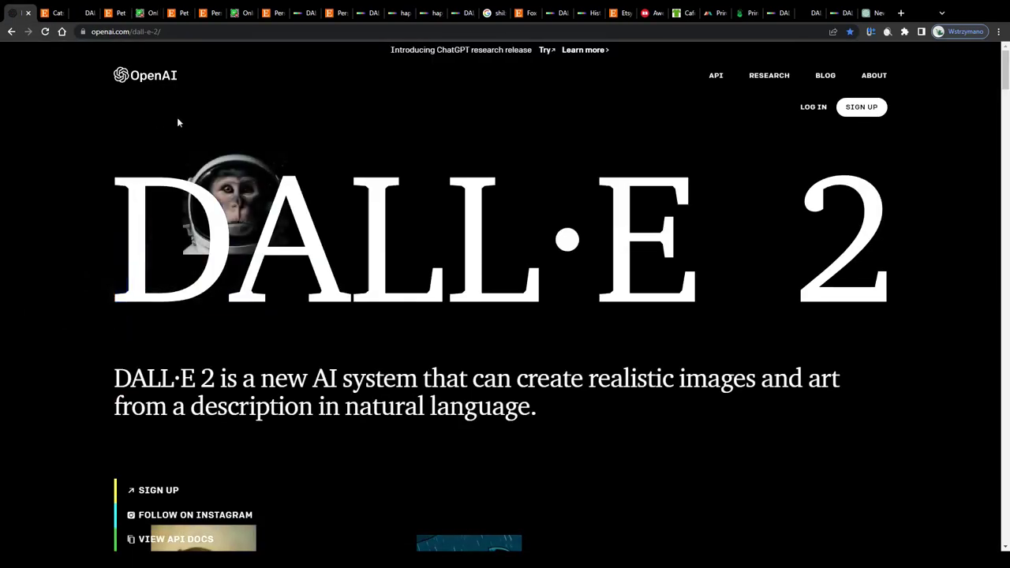
# Look through the DALL·E 2 introduction down to the example text descriptions.
pyautogui.scroll(-1, 197, 120)
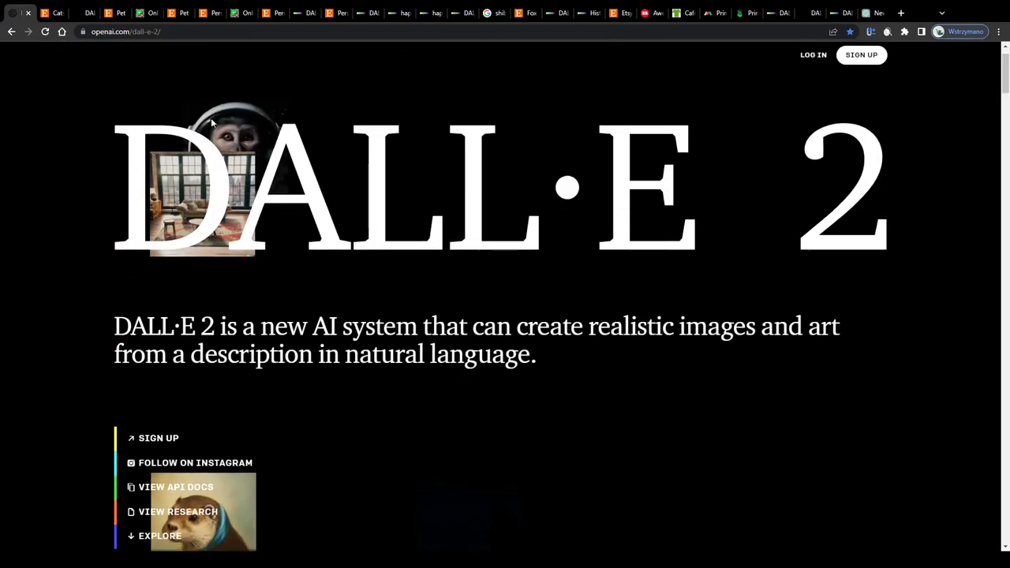
pyautogui.scroll(-3, 209, 134)
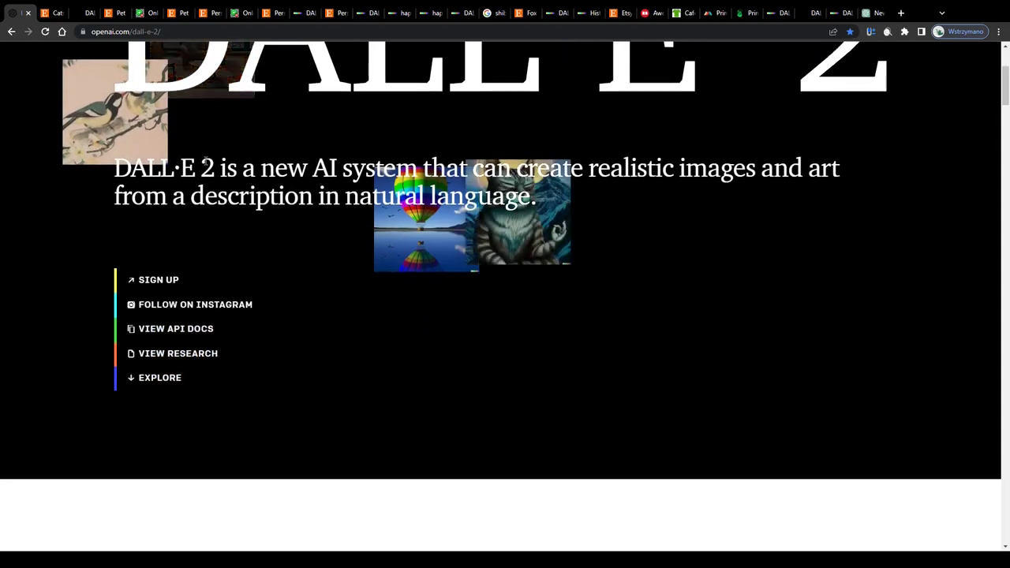
pyautogui.scroll(-5, 242, 178)
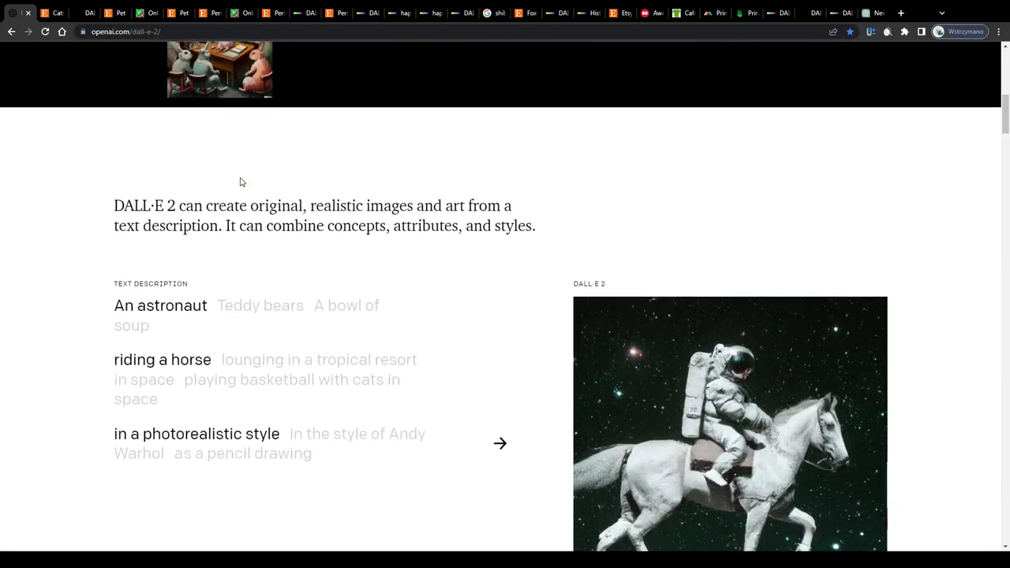
pyautogui.scroll(-1, 241, 182)
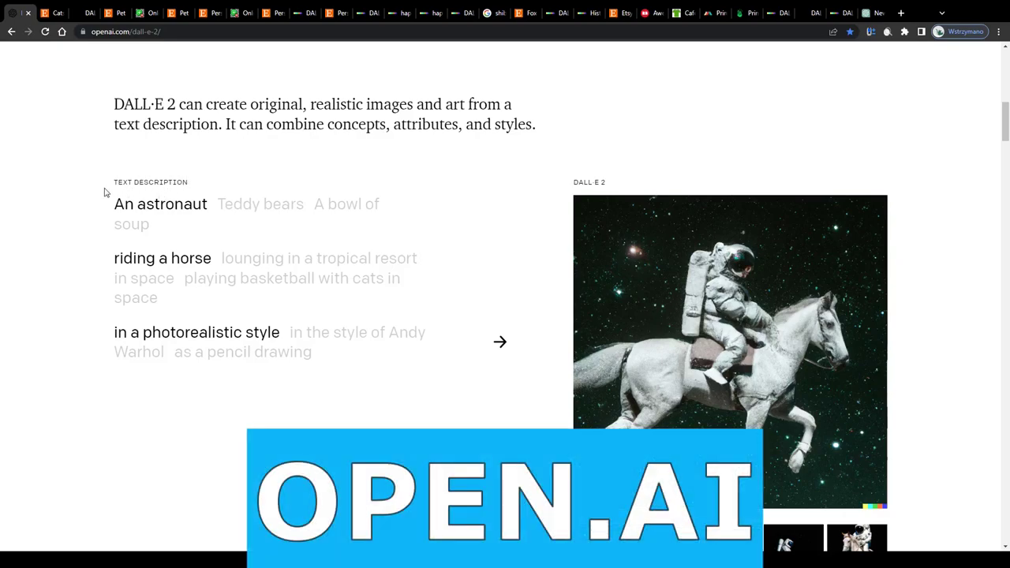
# Examine the photorealistic "An astronaut riding a horse" text description and its generated image up close.
pyautogui.scroll(5, 129, 175)
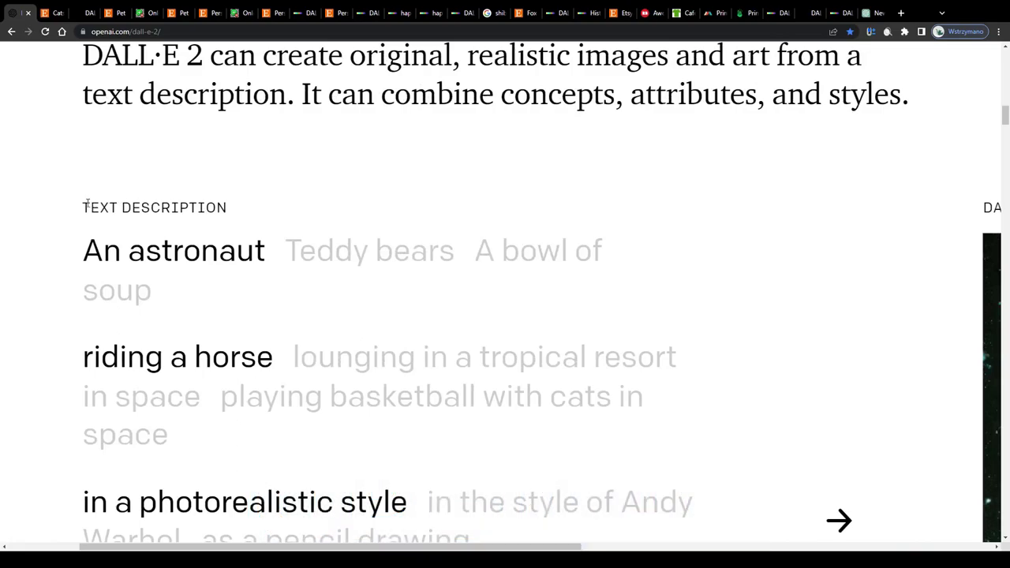
pyautogui.moveTo(77, 207)
pyautogui.mouseDown()
pyautogui.moveTo(166, 209)
pyautogui.moveTo(251, 253)
pyautogui.moveTo(170, 252)
pyautogui.moveTo(80, 211)
pyautogui.mouseUp()
pyautogui.scroll(-5, 287, 252)
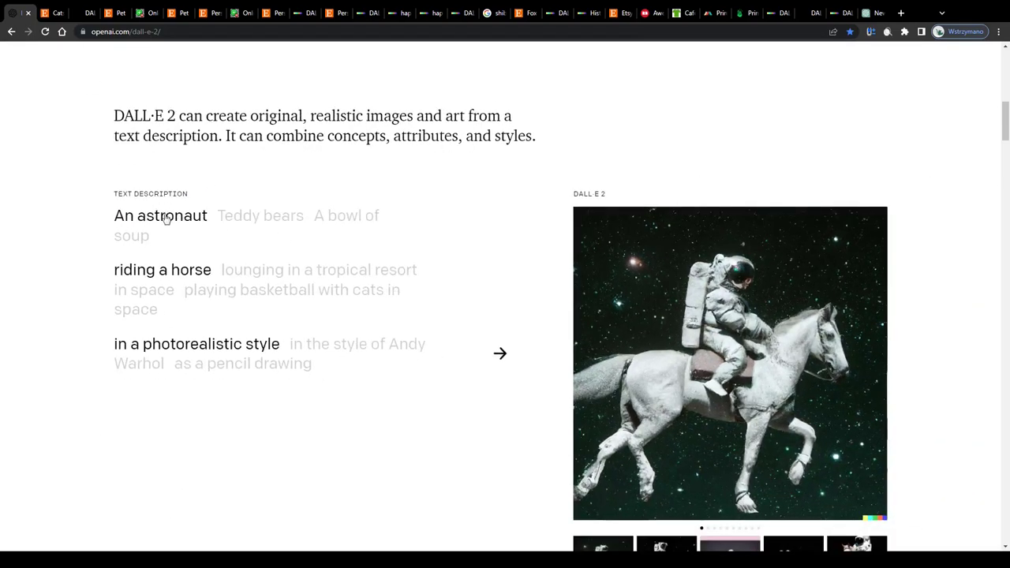
pyautogui.scroll(3, 821, 367)
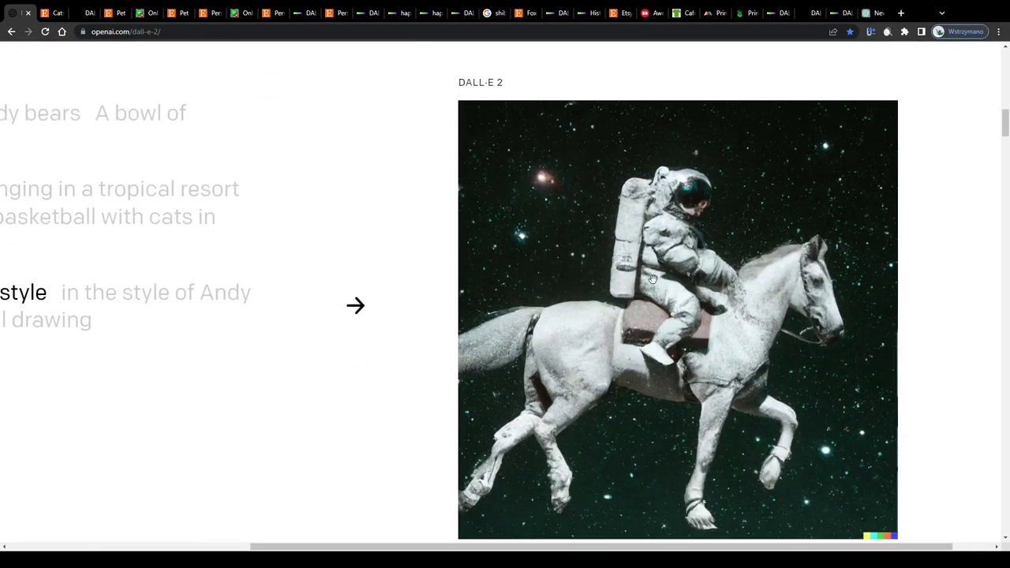
pyautogui.scroll(-3, 641, 303)
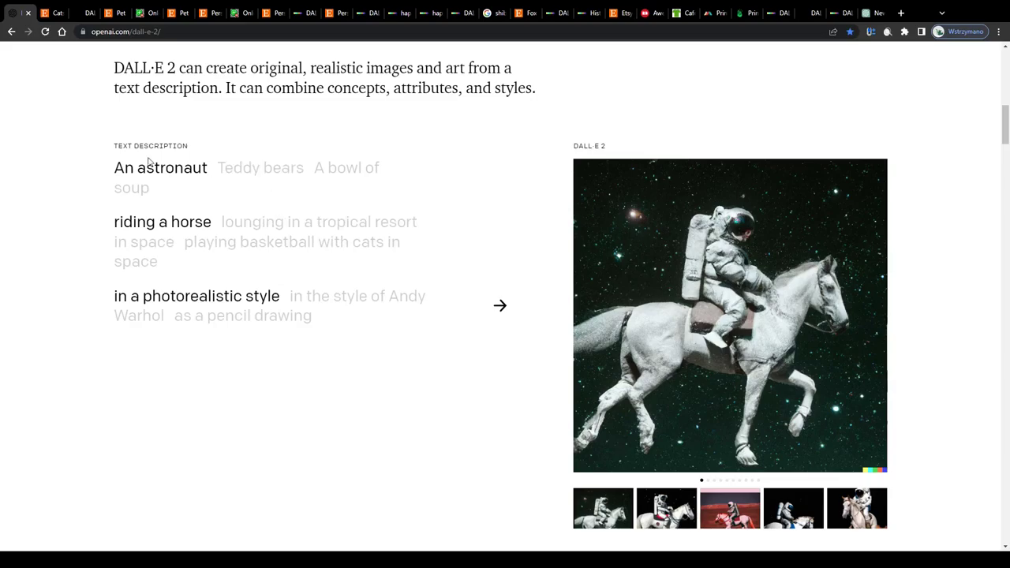
pyautogui.scroll(2, 154, 163)
pyautogui.moveTo(98, 144)
pyautogui.mouseDown()
pyautogui.moveTo(246, 147)
pyautogui.moveTo(185, 192)
pyautogui.moveTo(96, 154)
pyautogui.mouseUp()
pyautogui.scroll(-3, 276, 198)
pyautogui.scroll(-1, 661, 342)
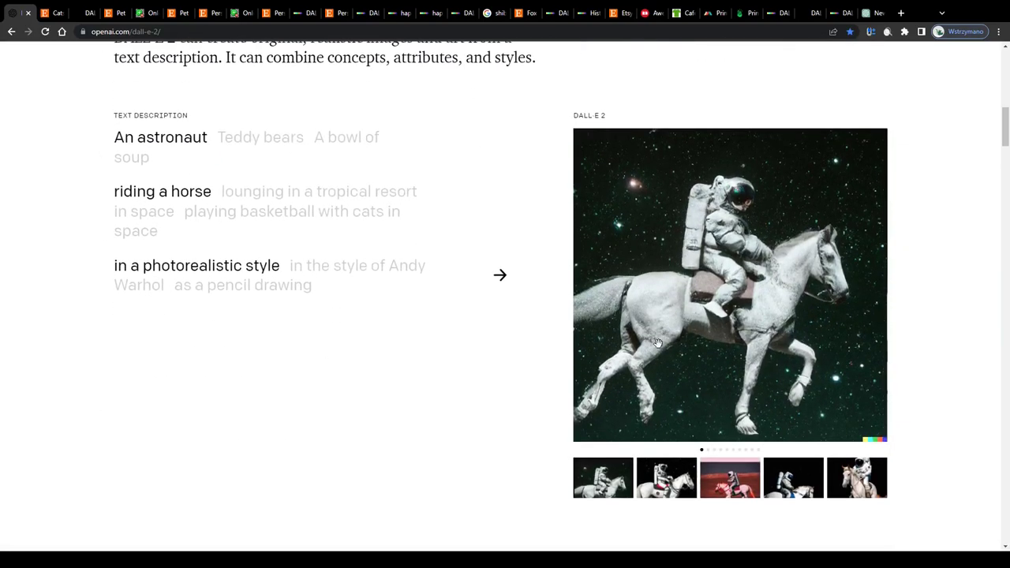
pyautogui.scroll(1, 447, 307)
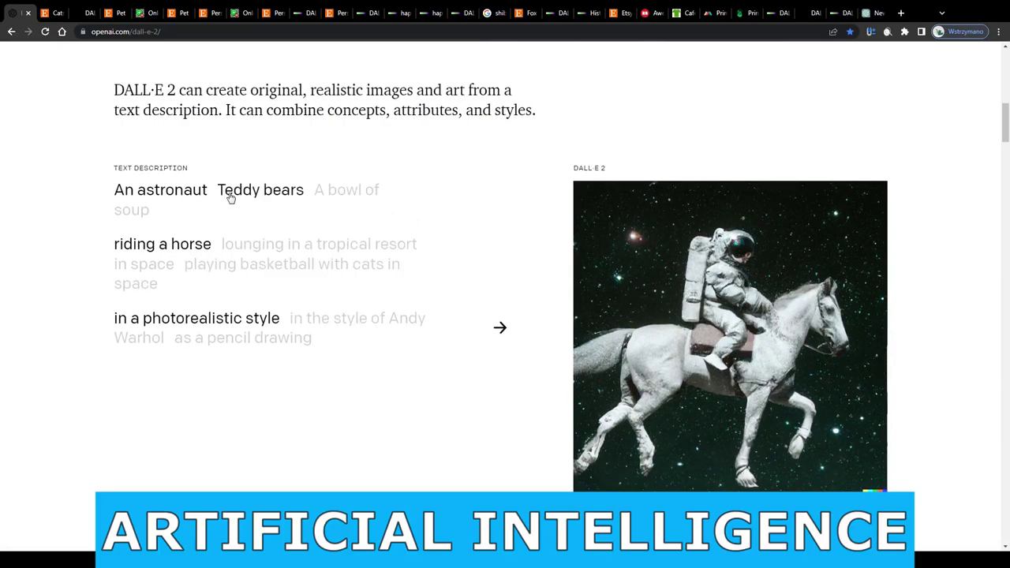
# Preview the images for the "Teddy bears" and "A bowl of soup" descriptions, and return to "An astronaut".
pyautogui.click(229, 195)
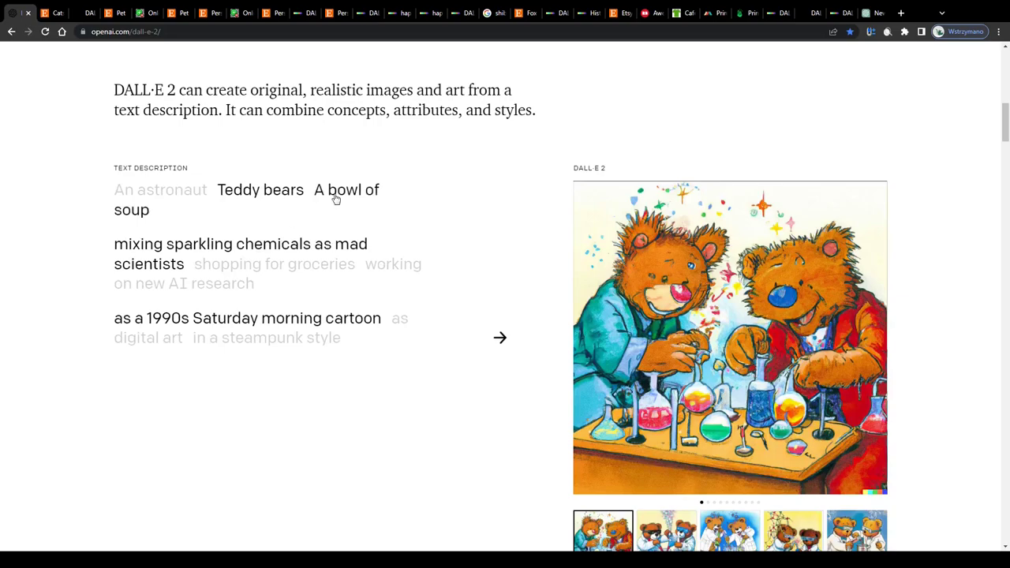
pyautogui.click(332, 198)
pyautogui.scroll(-2, 758, 340)
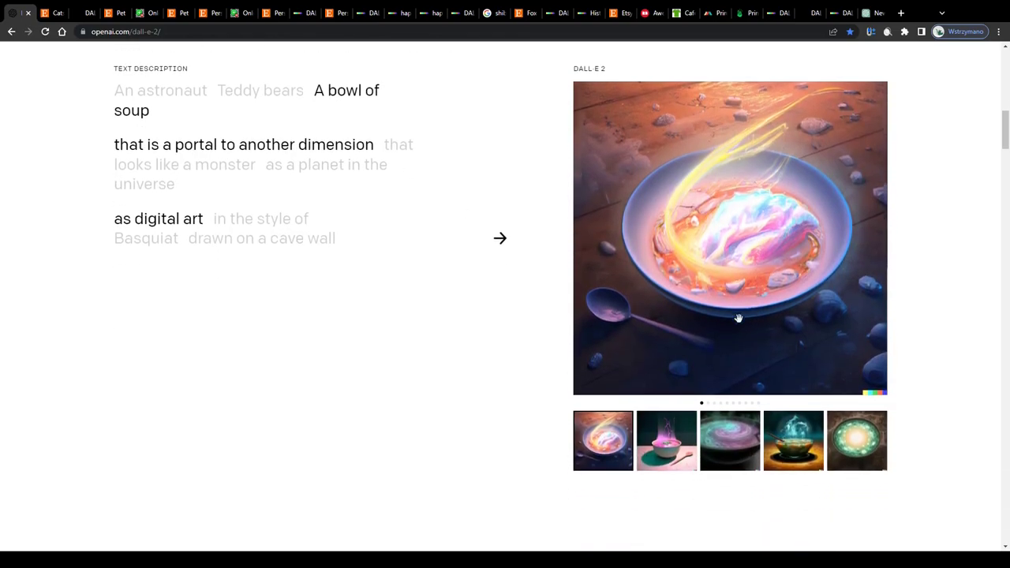
pyautogui.scroll(2, 687, 402)
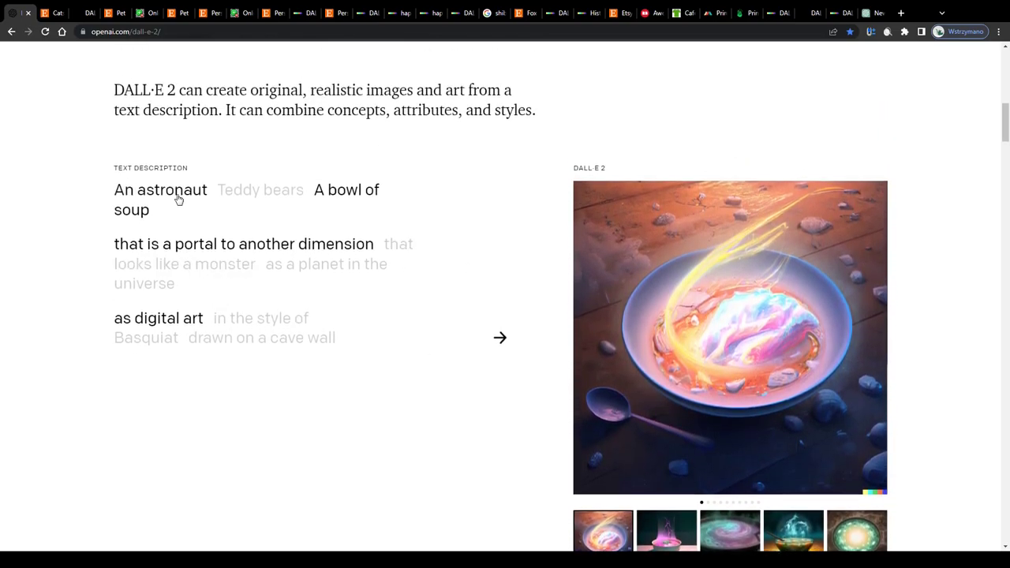
pyautogui.click(175, 195)
pyautogui.scroll(-2, 656, 362)
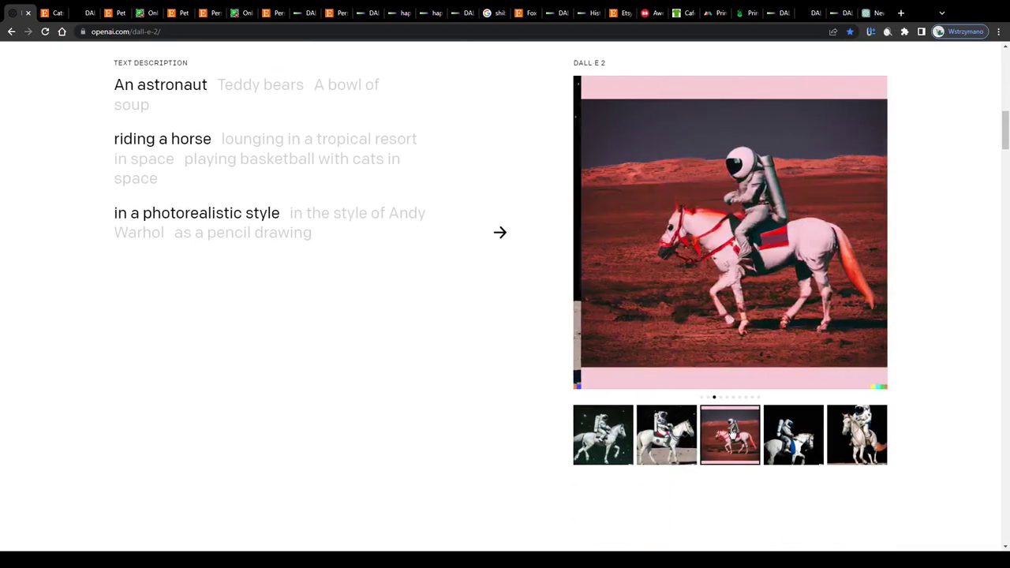
# Inspect the astronaut text description up close and compare the variations in its image gallery.
pyautogui.scroll(1, 749, 178)
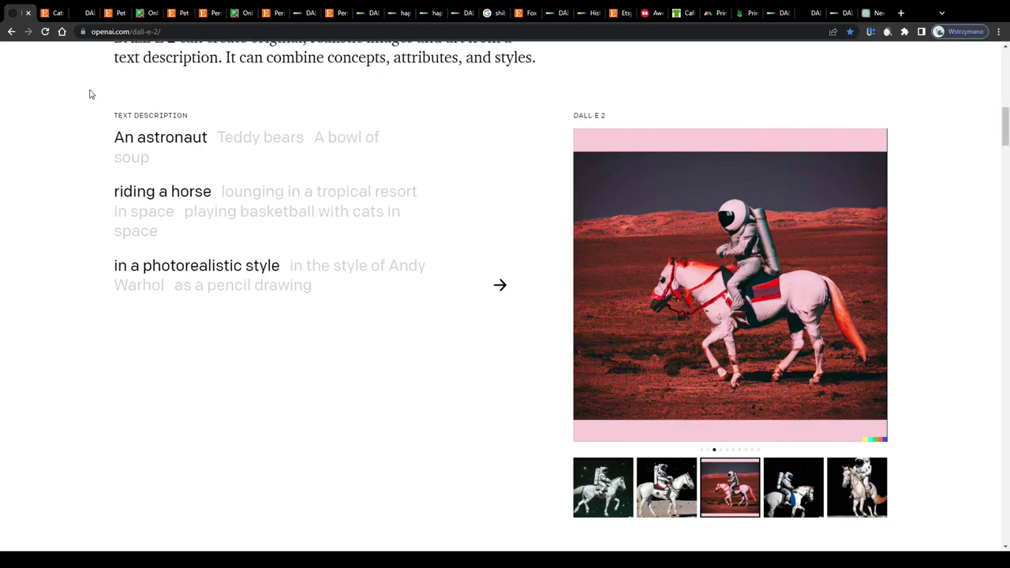
pyautogui.scroll(1, 89, 93)
pyautogui.keyDown('ctrl'); pyautogui.scroll(5, 92, 179); pyautogui.keyUp('ctrl')
pyautogui.moveTo(123, 157)
pyautogui.mouseDown()
pyautogui.moveTo(300, 166)
pyautogui.moveTo(128, 156)
pyautogui.mouseUp()
pyautogui.keyDown('ctrl'); pyautogui.scroll(-5, 266, 186); pyautogui.keyUp('ctrl')
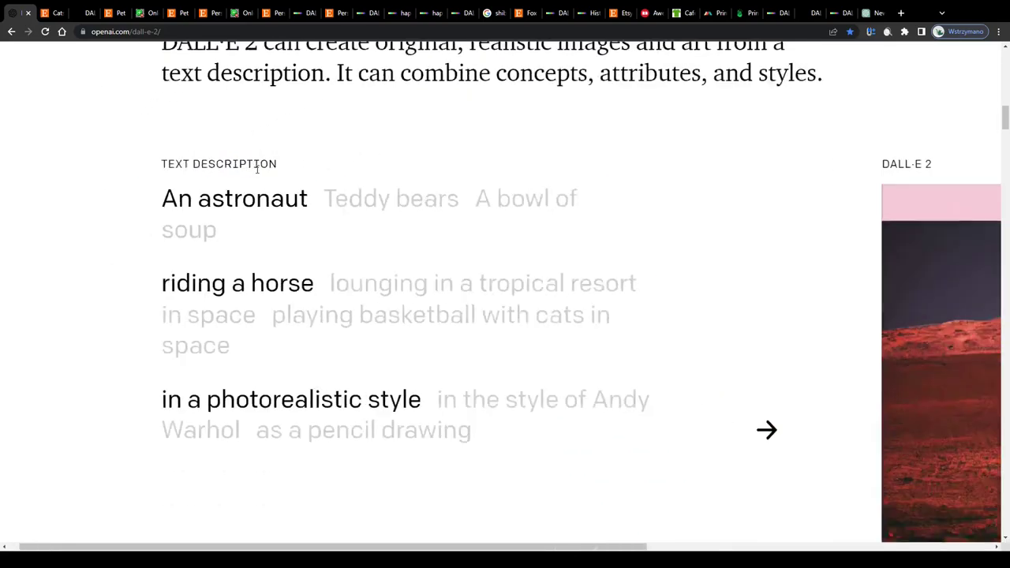
pyautogui.scroll(-1, 727, 348)
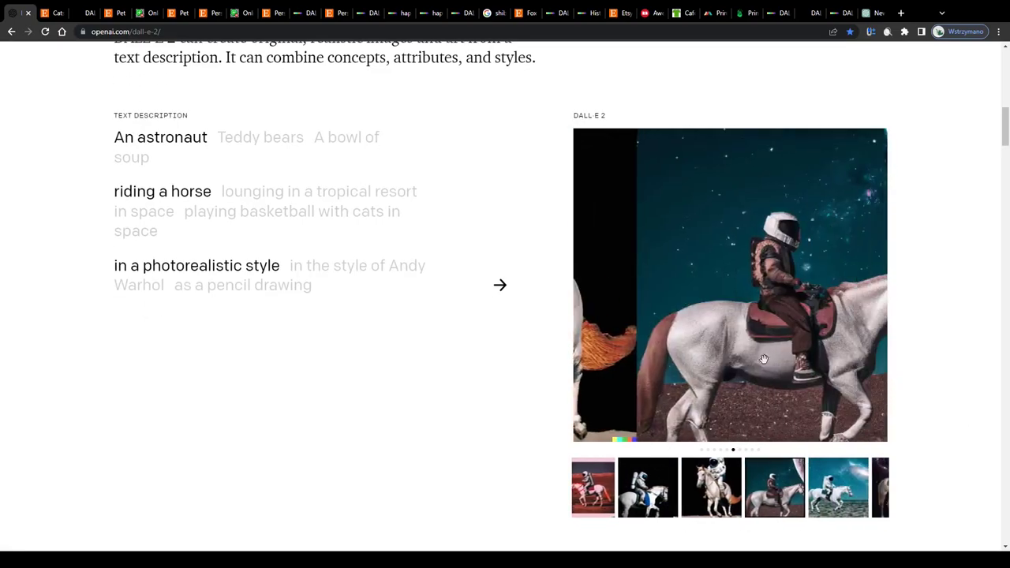
# Look through the cat prints on Etsy and return to the DALL·E 2 page.
pyautogui.hotkey('ctrl', 'Tab')
pyautogui.scroll(-5, 96, 148)
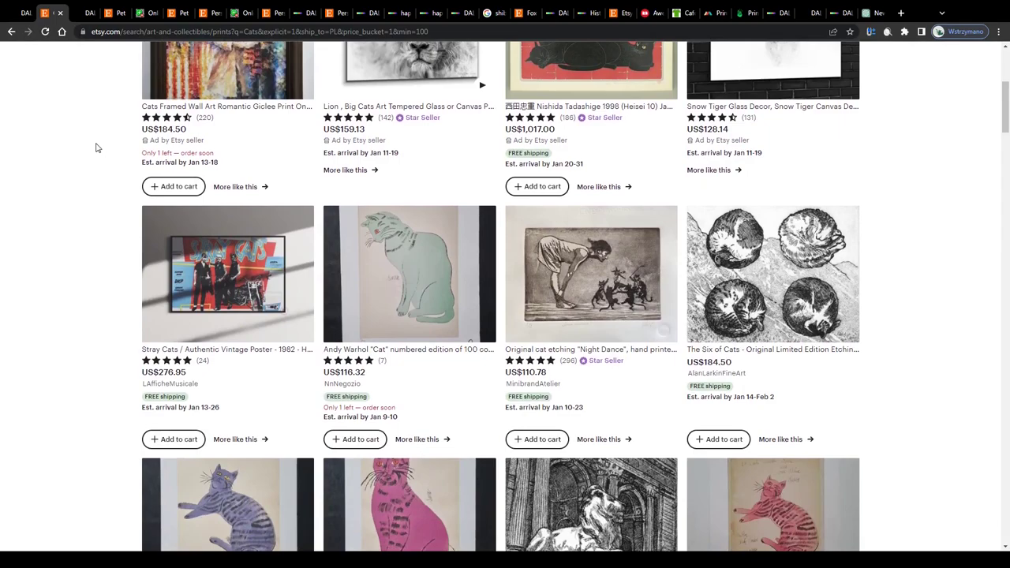
pyautogui.hotkey('ctrl', 'shift', 'Tab')
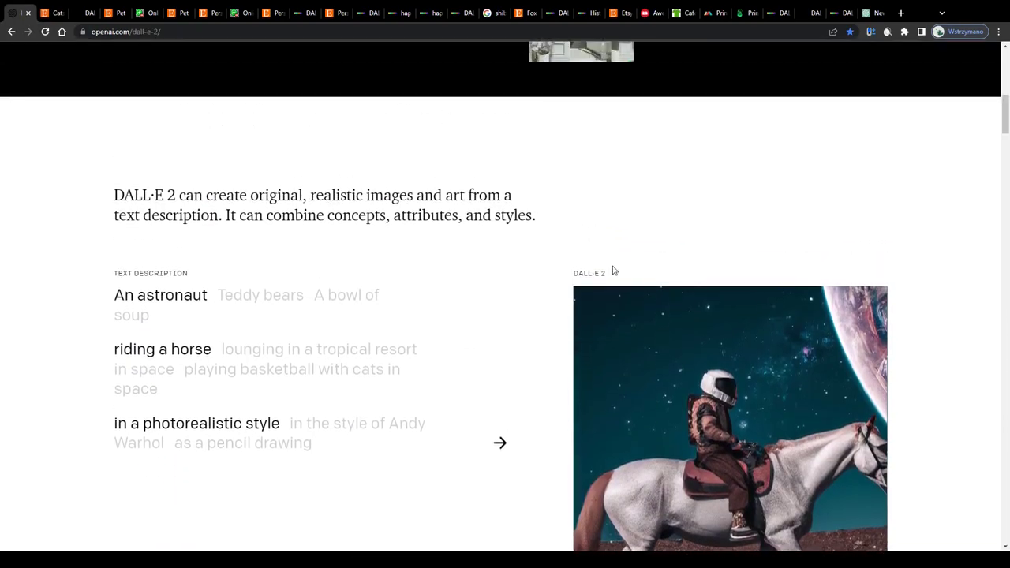
# Read the sentence on creating original, realistic images and art from a text description, highlighting it temporarily.
pyautogui.scroll(1, 452, 235)
pyautogui.scroll(-1, 446, 234)
pyautogui.scroll(1, 446, 234)
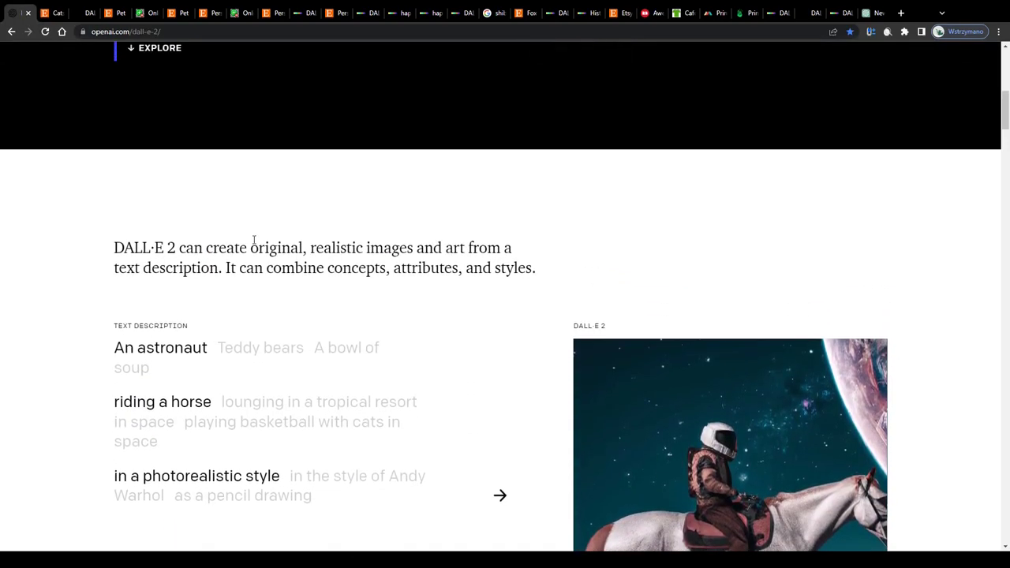
pyautogui.scroll(5, 211, 246)
pyautogui.moveTo(162, 252); pyautogui.dragTo(228, 290)
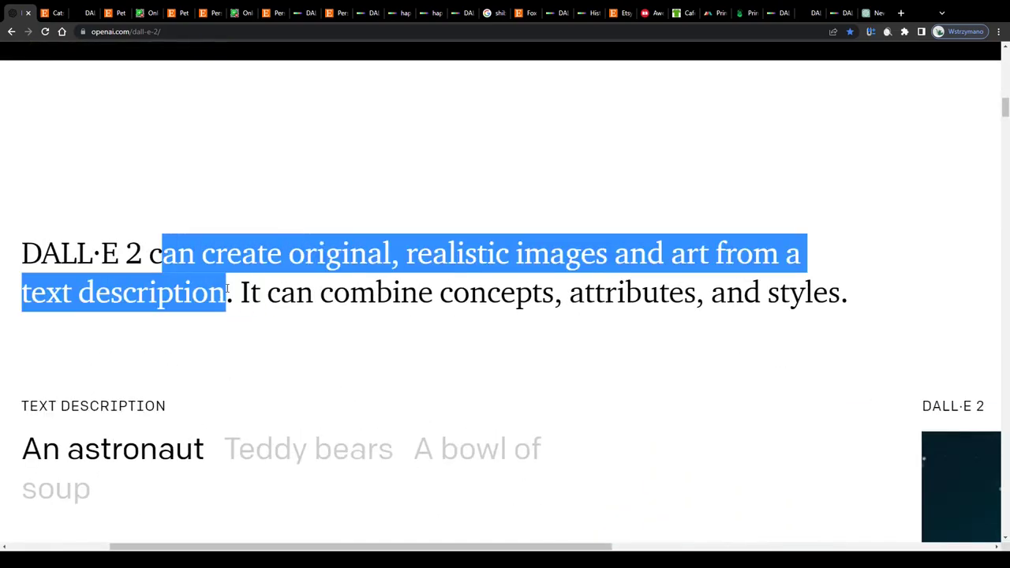
pyautogui.click(228, 291)
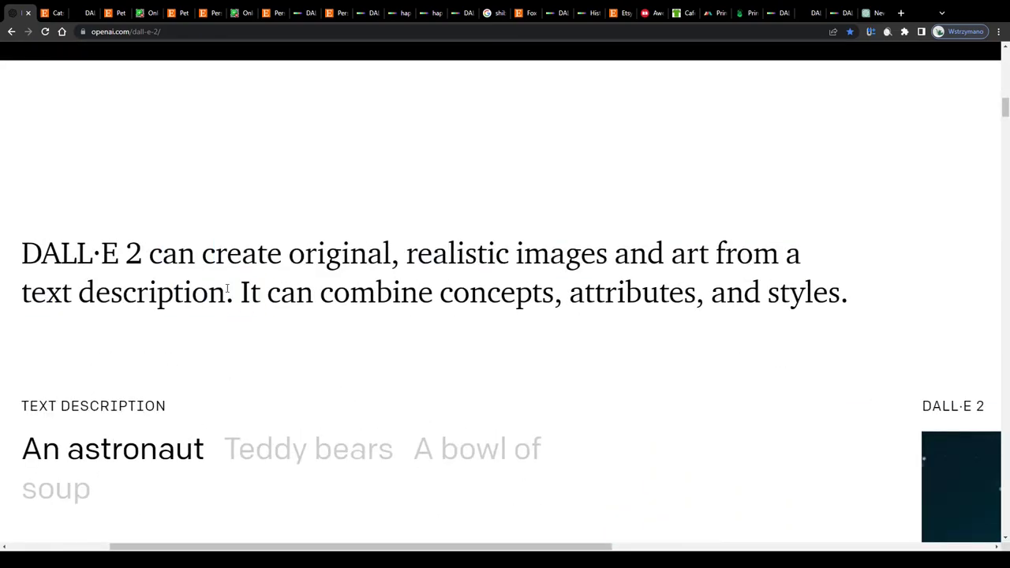
# Cycle the example subject through "Teddy bears" and "A bowl of soup" back to "An astronaut".
pyautogui.scroll(-3, 220, 284)
pyautogui.click(250, 242)
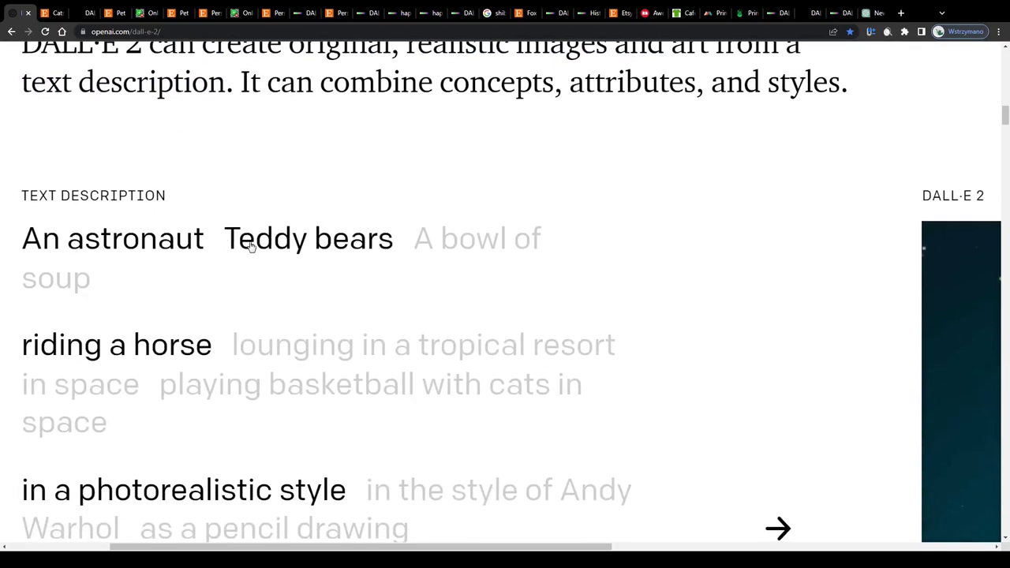
pyautogui.click(467, 244)
pyautogui.click(177, 245)
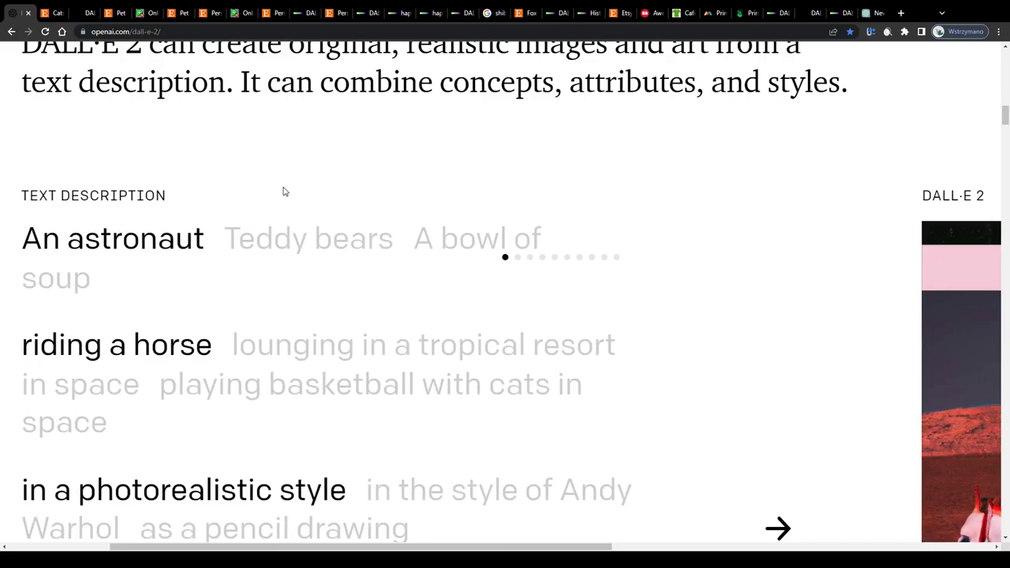
pyautogui.scroll(-3, 285, 191)
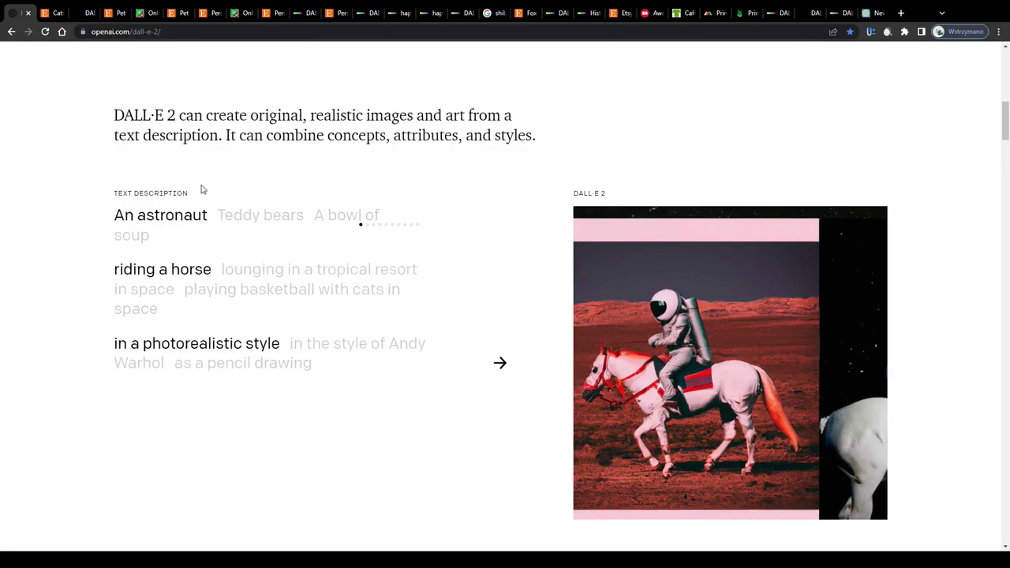
# Show the "Teddy bears" example and view its images of mad scientists mixing sparkling chemicals.
pyautogui.scroll(1, 201, 189)
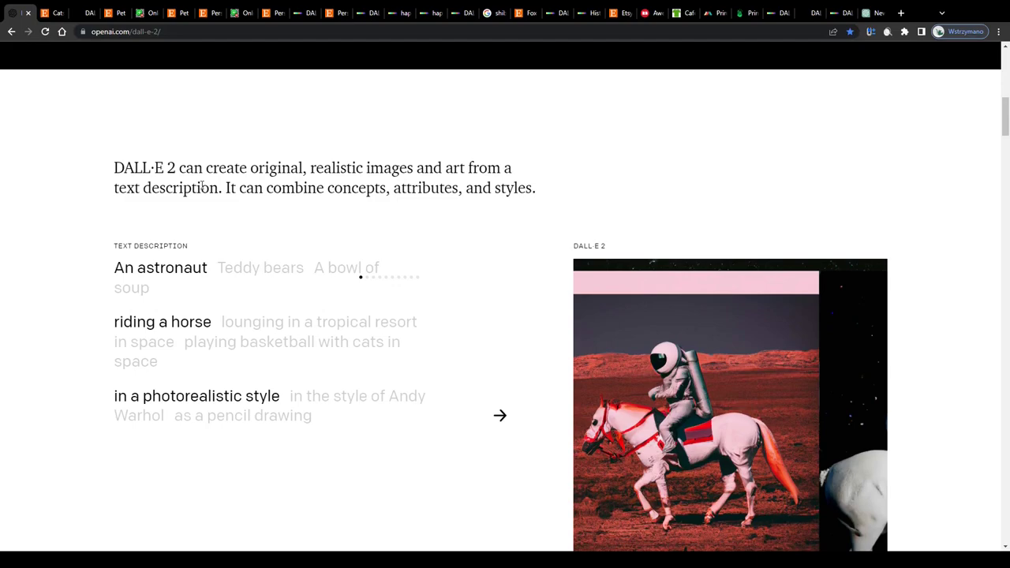
pyautogui.scroll(-1, 237, 237)
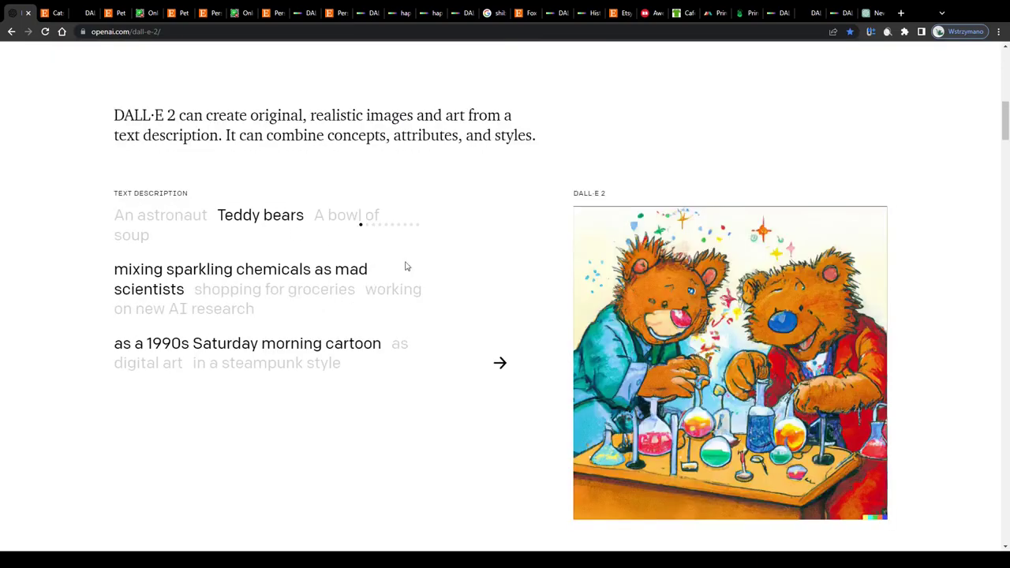
pyautogui.scroll(-2, 474, 276)
pyautogui.scroll(2, 478, 289)
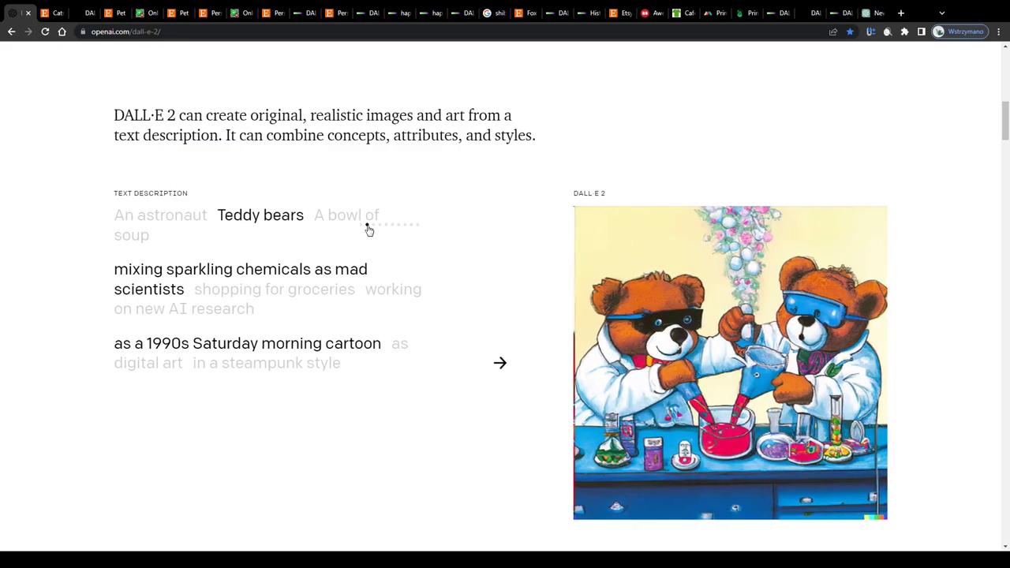
# Preview the astronaut riding a horse in the style of Andy Warhol and as a pencil drawing, then playing basketball with cats in space.
pyautogui.click(190, 217)
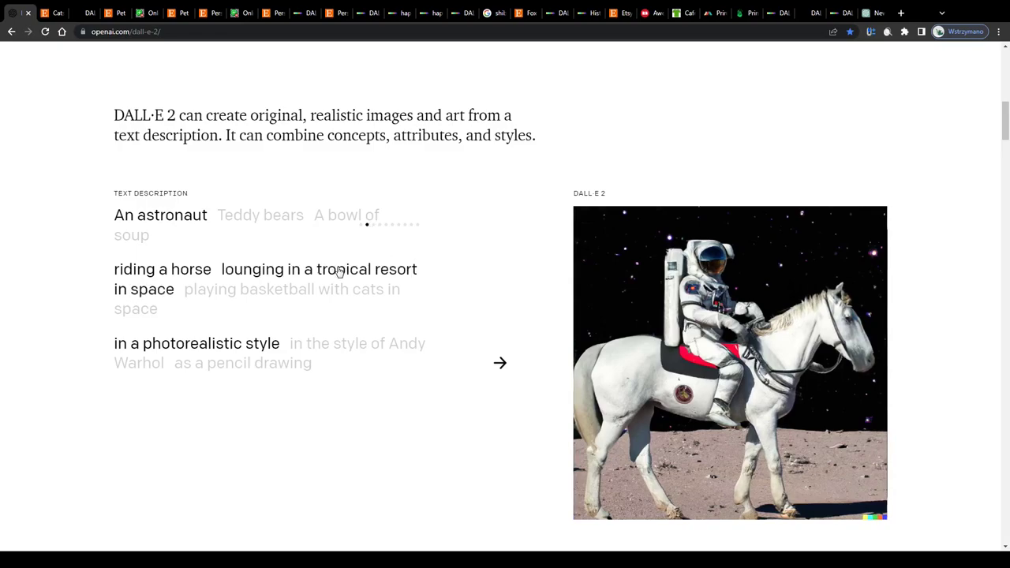
pyautogui.click(343, 348)
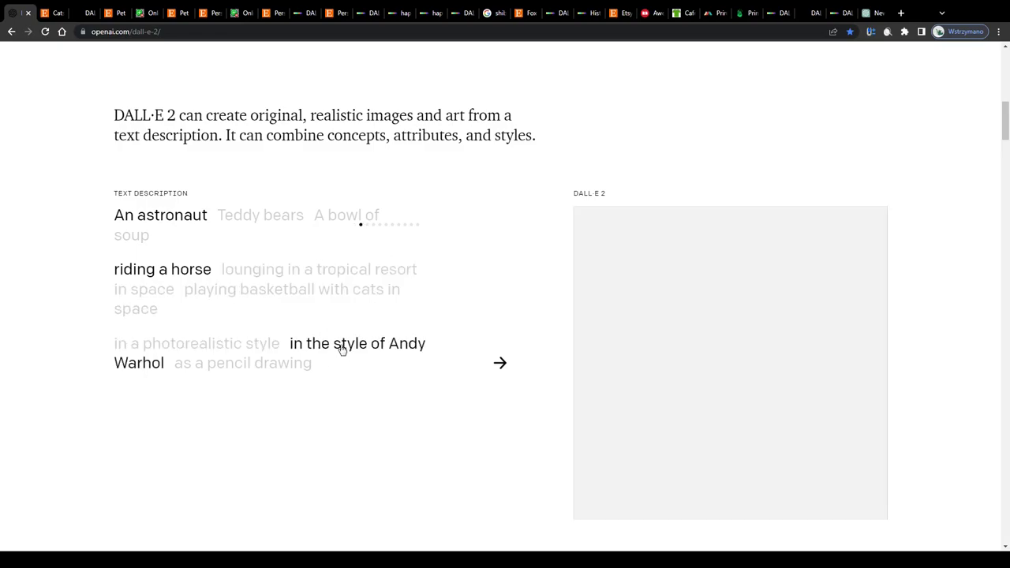
pyautogui.click(265, 361)
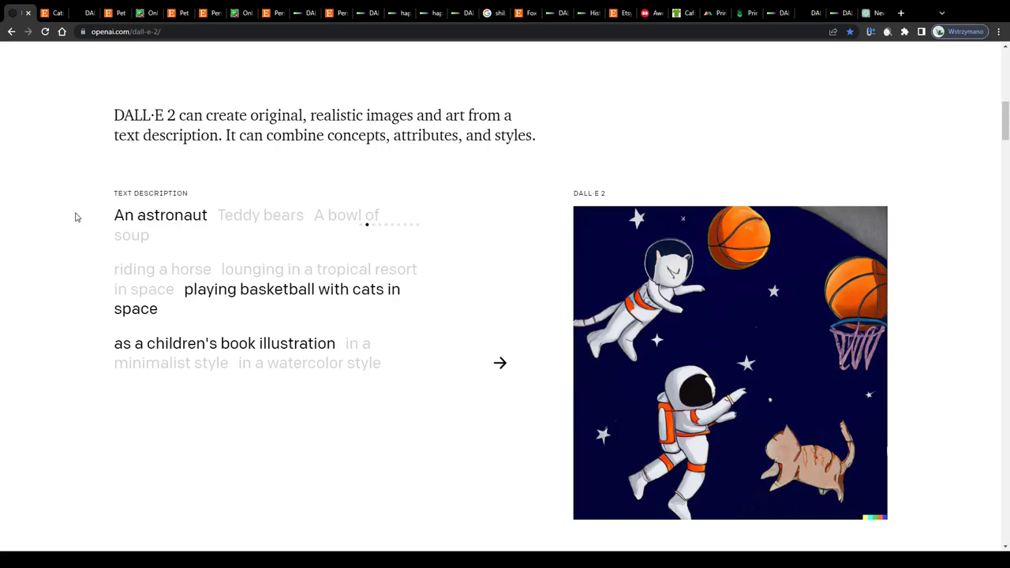
# Examine the DALL·E 2 title and the description of the AI system at the start of the page.
pyautogui.scroll(10, 537, 295)
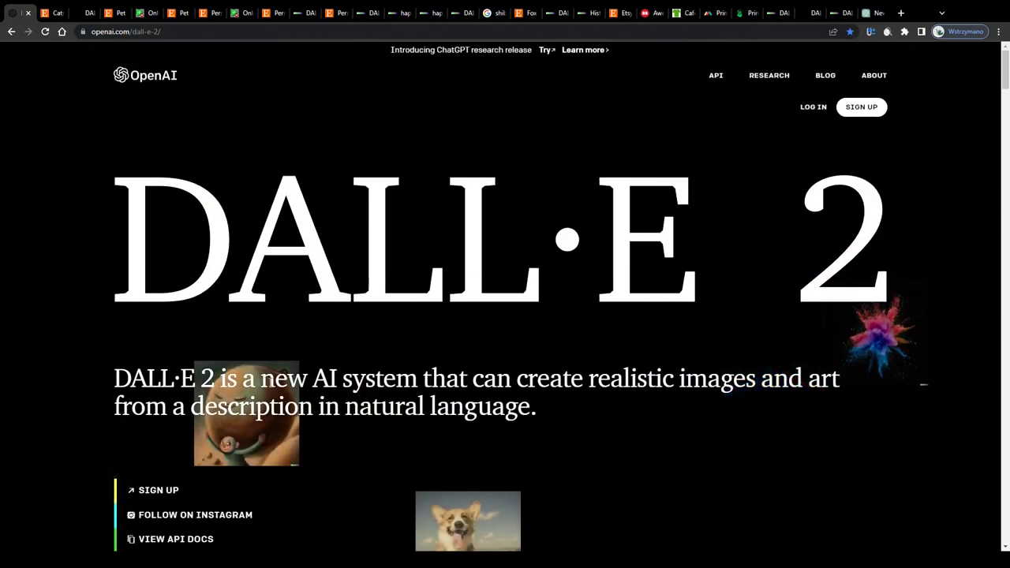
pyautogui.scroll(-1, 588, 387)
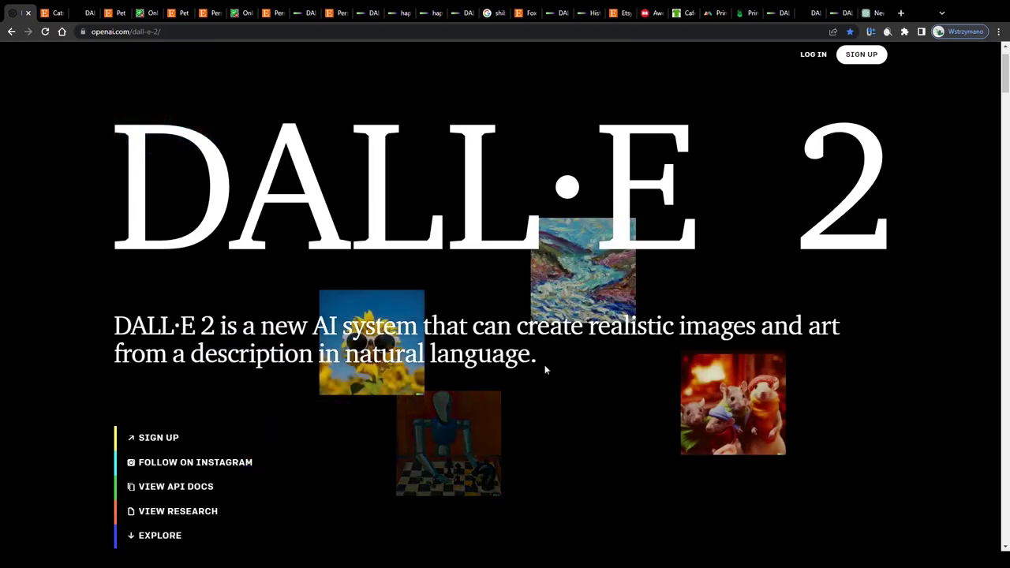
pyautogui.scroll(3, 588, 329)
pyautogui.moveTo(387, 324); pyautogui.dragTo(348, 331)
pyautogui.click(355, 345)
pyautogui.scroll(-3, 356, 345)
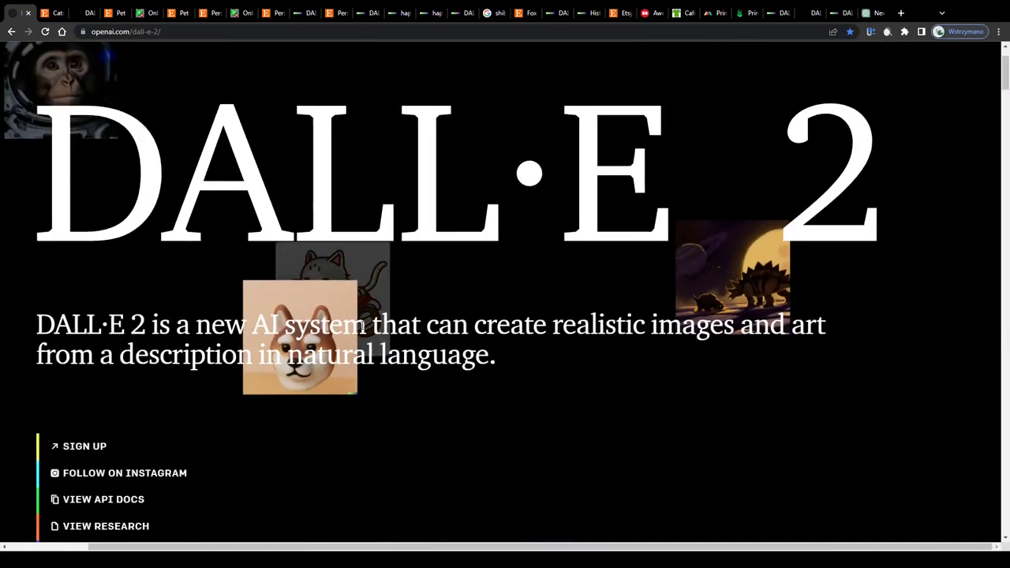
# Switch to Etsy's "Cats" prints results and show the Art & Collectibles categories.
pyautogui.hotkey('ctrl', 'Tab')
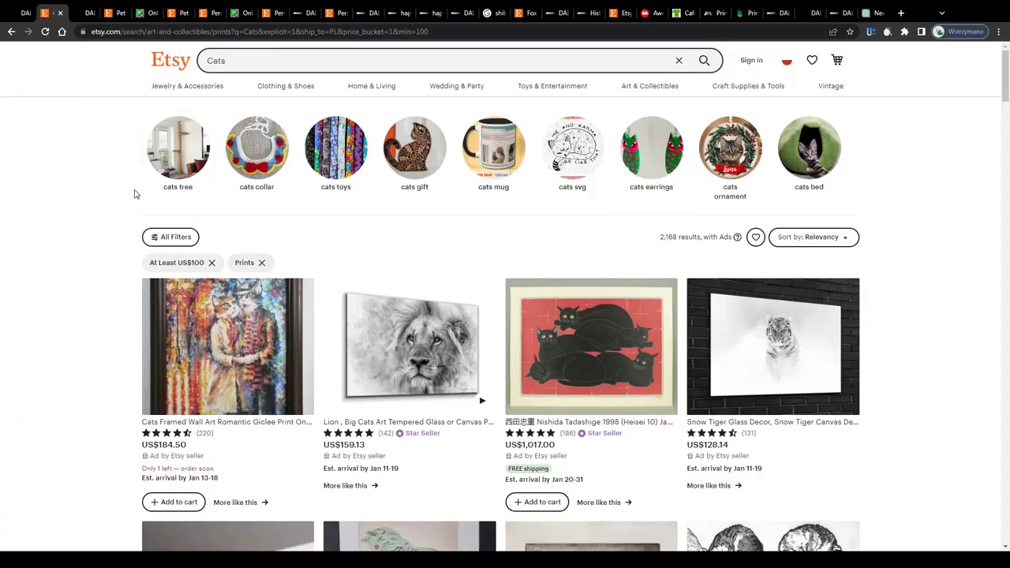
pyautogui.scroll(-3, 135, 193)
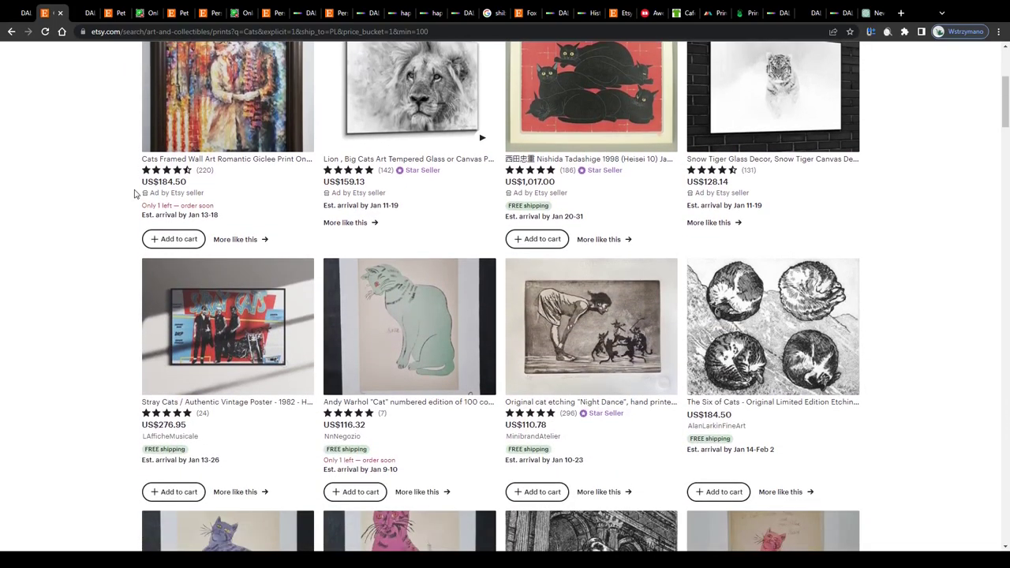
pyautogui.scroll(3, 134, 194)
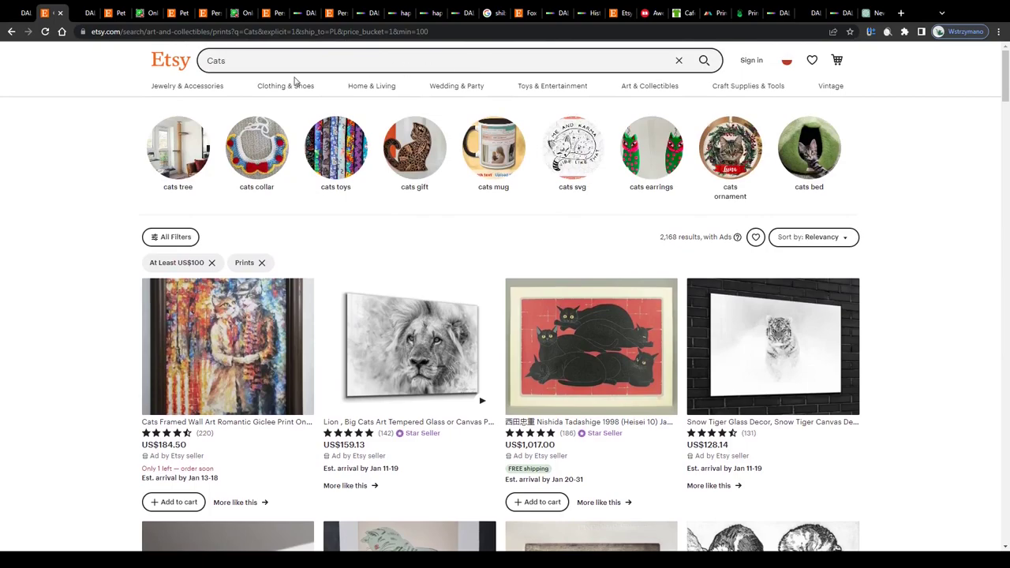
pyautogui.scroll(2, 298, 80)
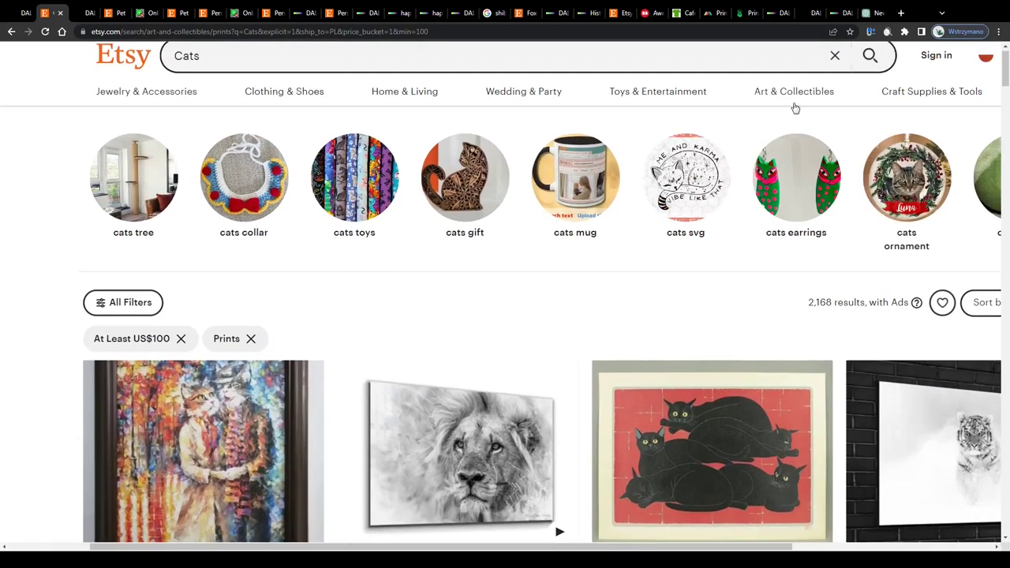
pyautogui.moveTo(798, 99)
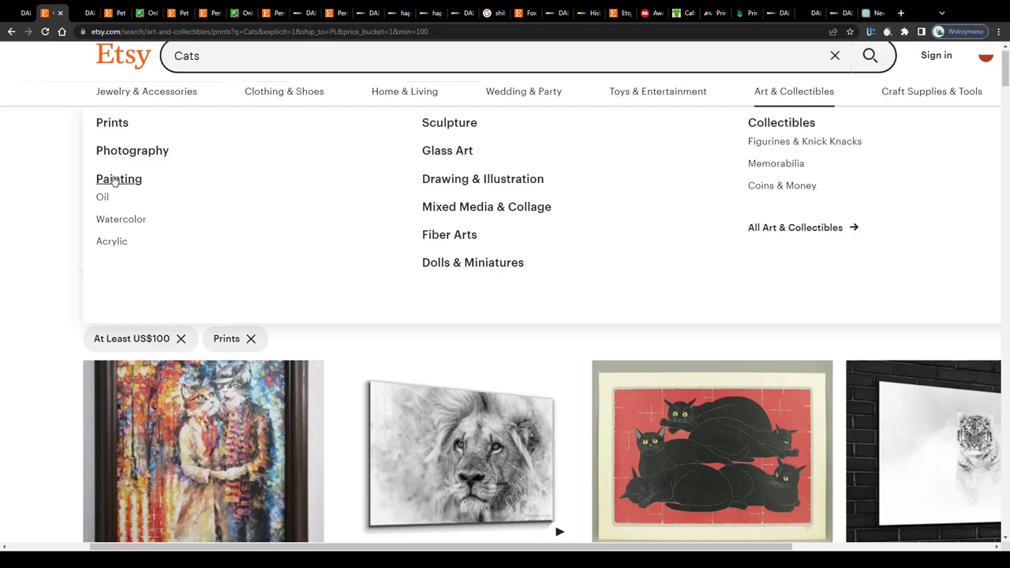
# Browse the cat prints priced at least US$100 further down the Etsy results.
pyautogui.scroll(-3, 214, 203)
pyautogui.scroll(-2, 342, 229)
pyautogui.scroll(-4, 364, 215)
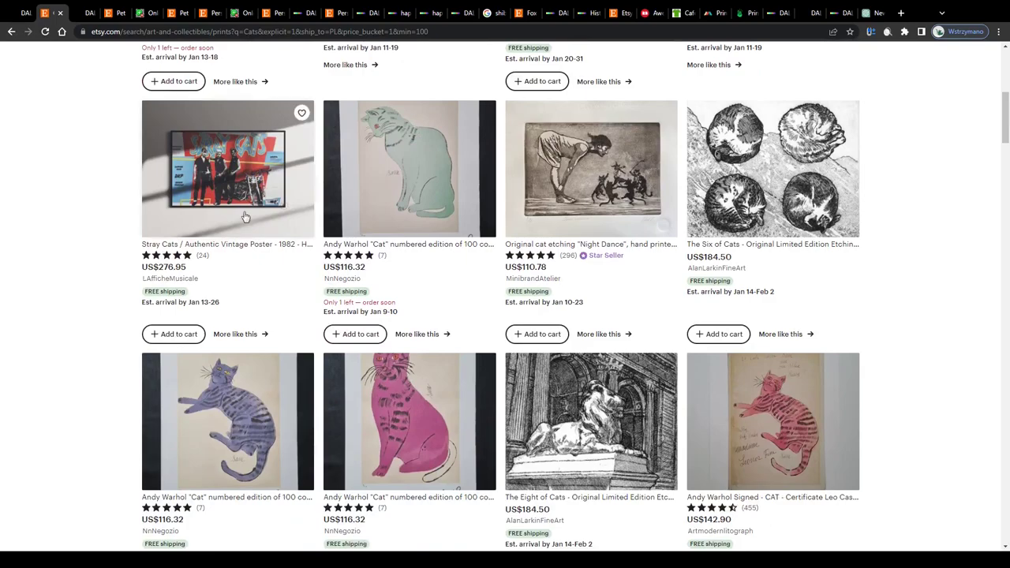
pyautogui.scroll(-3, 421, 214)
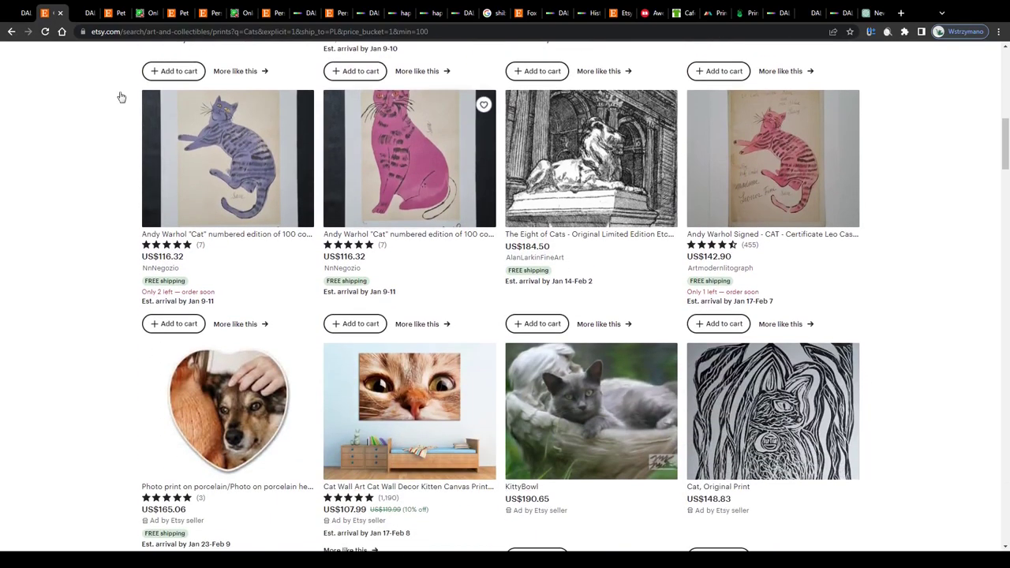
# Return to the DALL·E 2 page and view its text description example of an astronaut riding a horse.
pyautogui.click(83, 13)
pyautogui.scroll(-5, 377, 218)
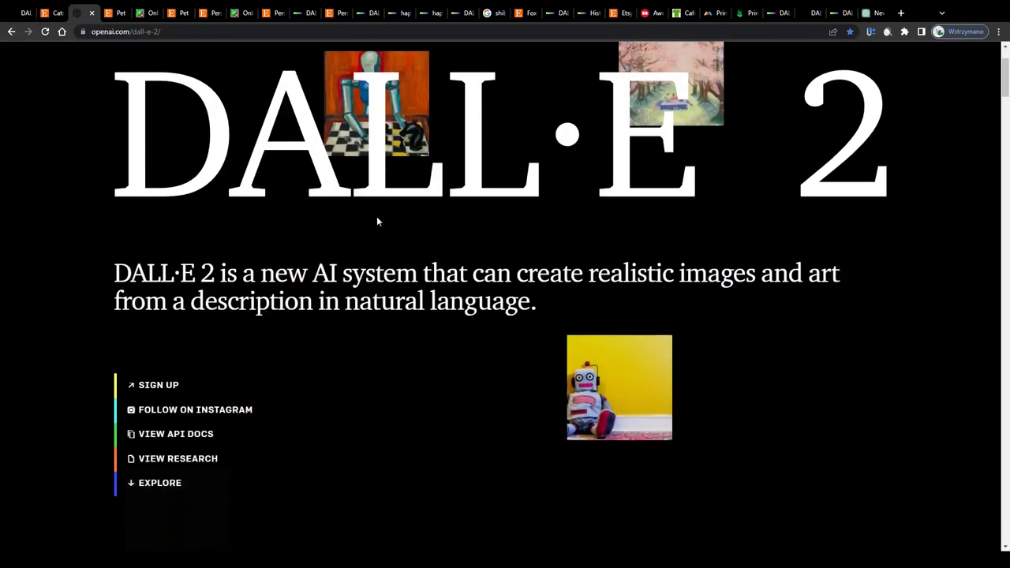
pyautogui.scroll(-3, 375, 221)
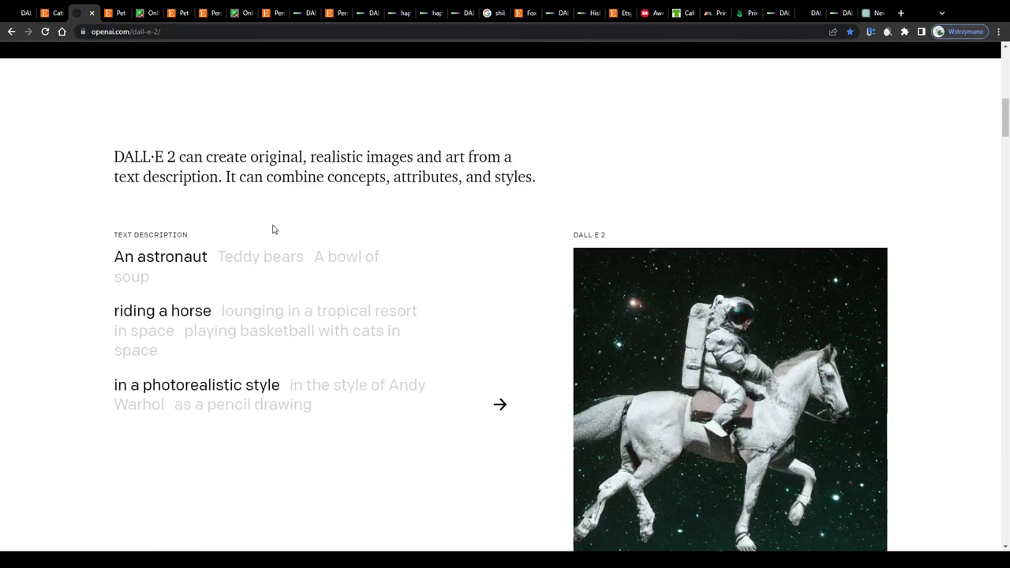
# Switch to the Etsy listing for custom dog portraits and examine its title up close.
pyautogui.hotkey('ctrl', 'Tab')
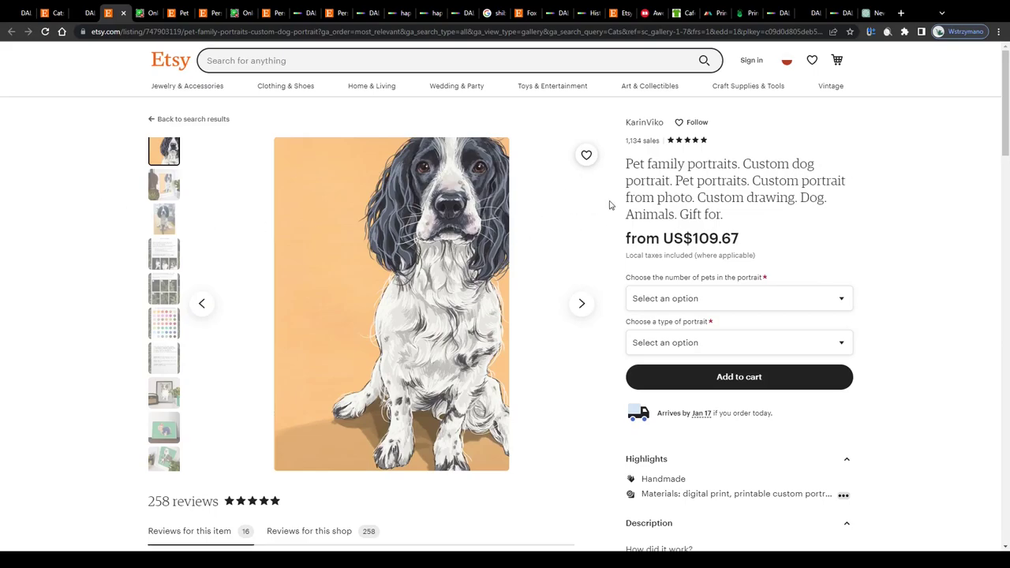
pyautogui.keyDown('ctrl'); pyautogui.scroll(5, 828, 178); pyautogui.keyUp('ctrl')
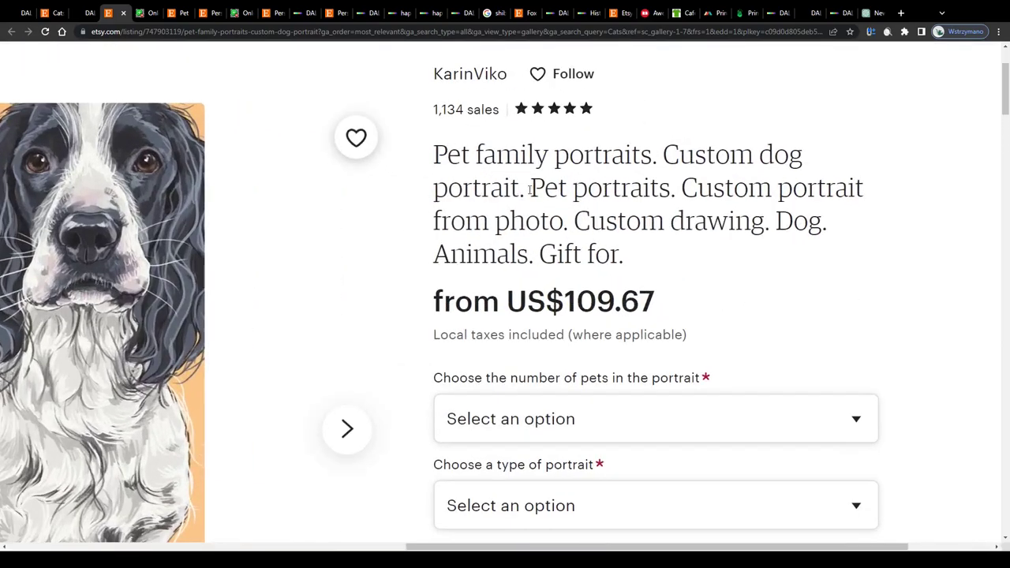
pyautogui.moveTo(452, 157)
pyautogui.mouseDown()
pyautogui.moveTo(492, 156)
pyautogui.moveTo(684, 221)
pyautogui.moveTo(659, 250)
pyautogui.moveTo(638, 251)
pyautogui.moveTo(472, 189)
pyautogui.moveTo(454, 164)
pyautogui.mouseUp()
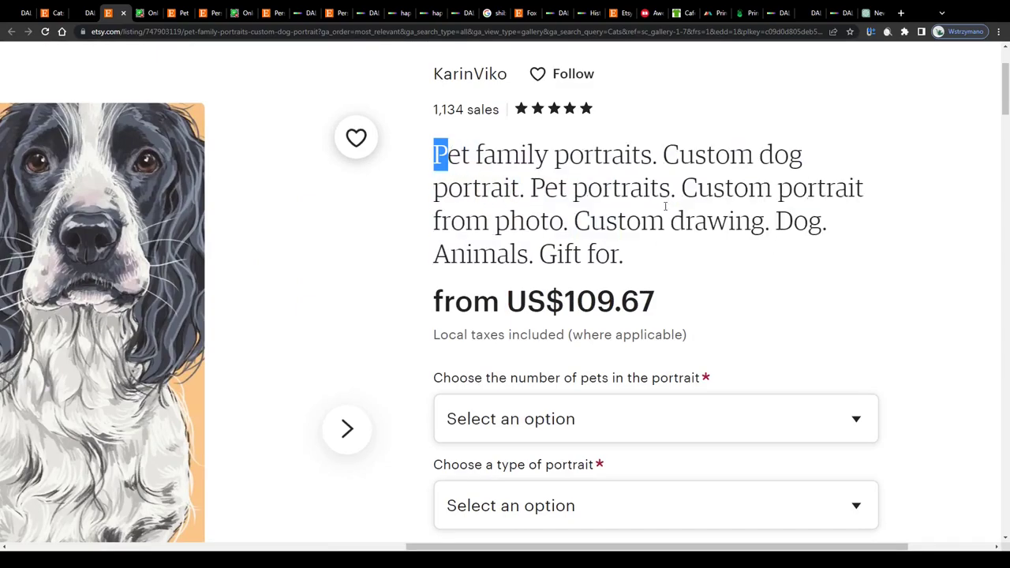
pyautogui.click(555, 224)
pyautogui.scroll(1, 552, 189)
pyautogui.scroll(-2, 509, 274)
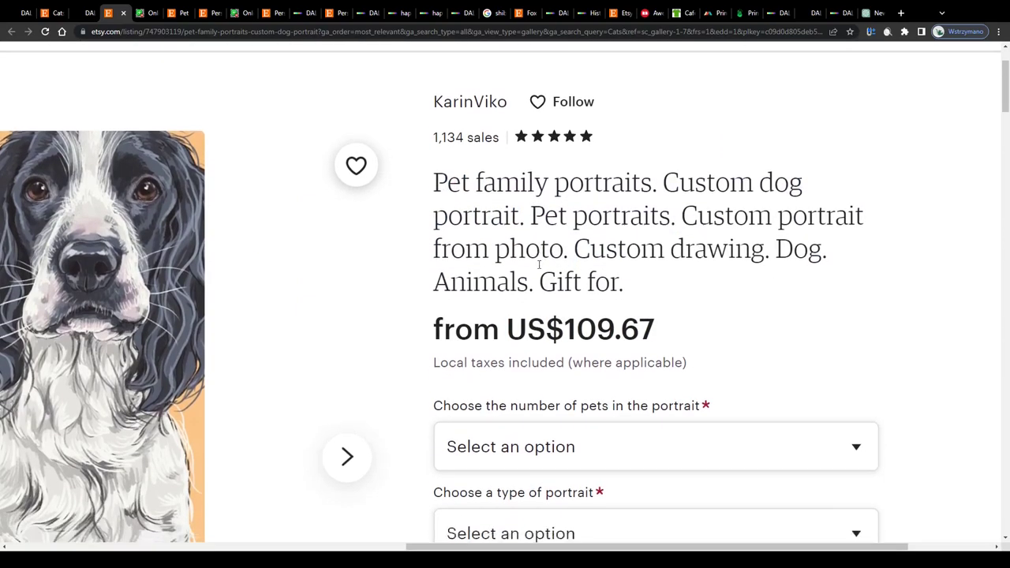
# Examine the starting price and the shop's sales count in the custom dog portrait listing.
pyautogui.moveTo(490, 254)
pyautogui.mouseDown()
pyautogui.moveTo(673, 251)
pyautogui.moveTo(493, 251)
pyautogui.mouseUp()
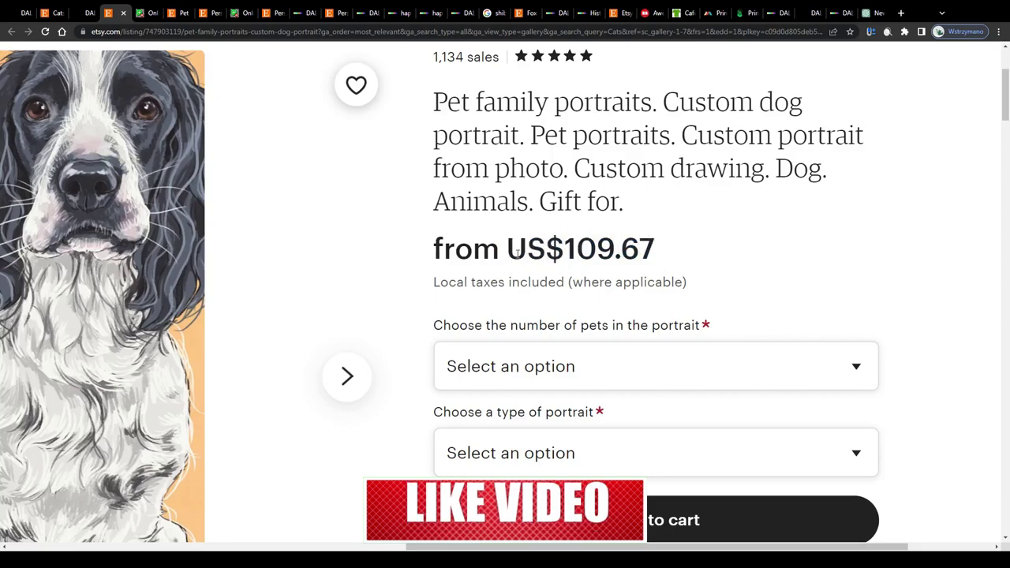
pyautogui.scroll(2, 493, 251)
pyautogui.moveTo(499, 215)
pyautogui.mouseDown()
pyautogui.moveTo(445, 214)
pyautogui.moveTo(496, 215)
pyautogui.mouseUp()
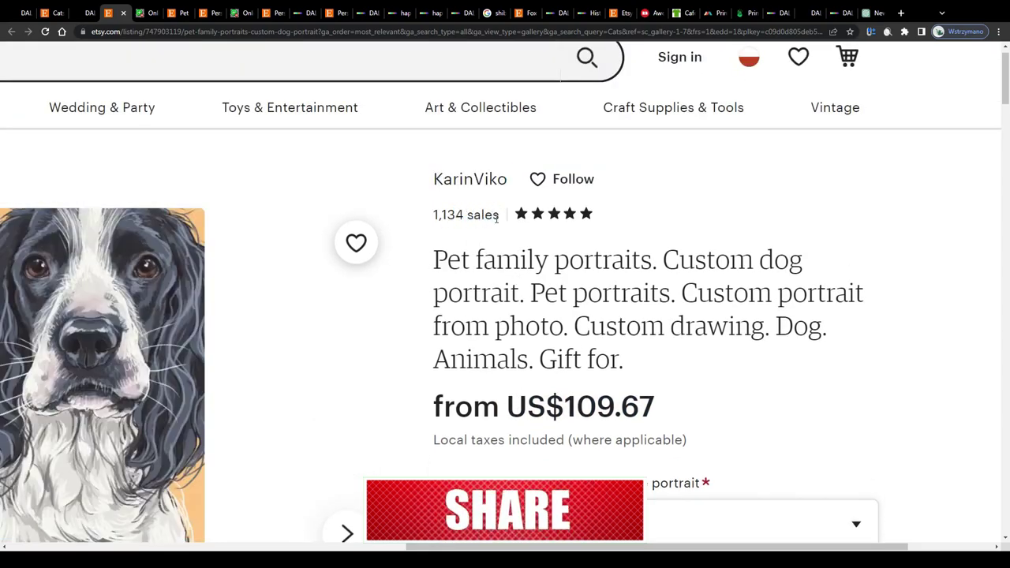
pyautogui.scroll(-3, 462, 253)
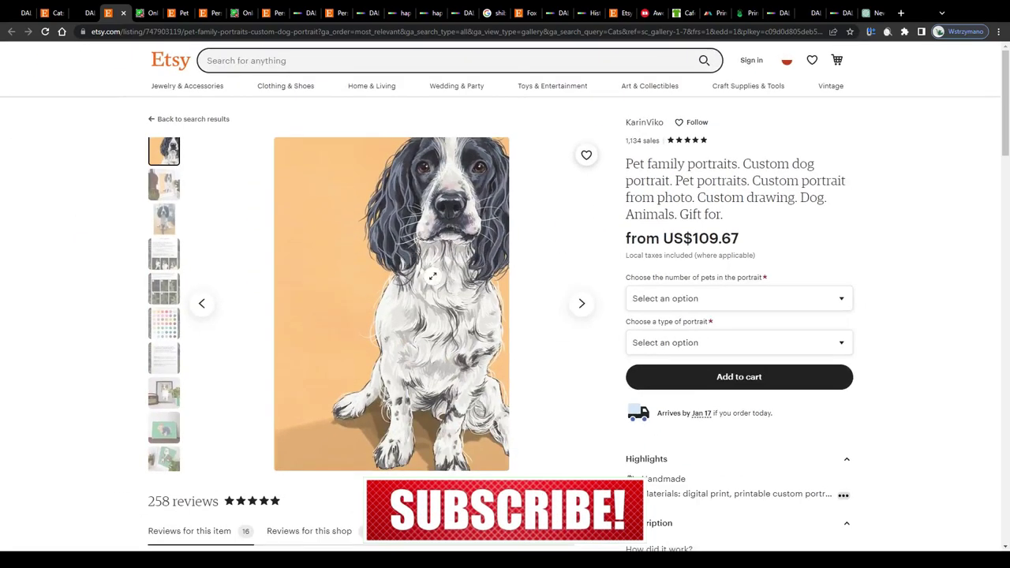
# View the listing's framed spaniel portrait, customer photo and "How it works?" images, ending on the first image.
pyautogui.click(583, 308)
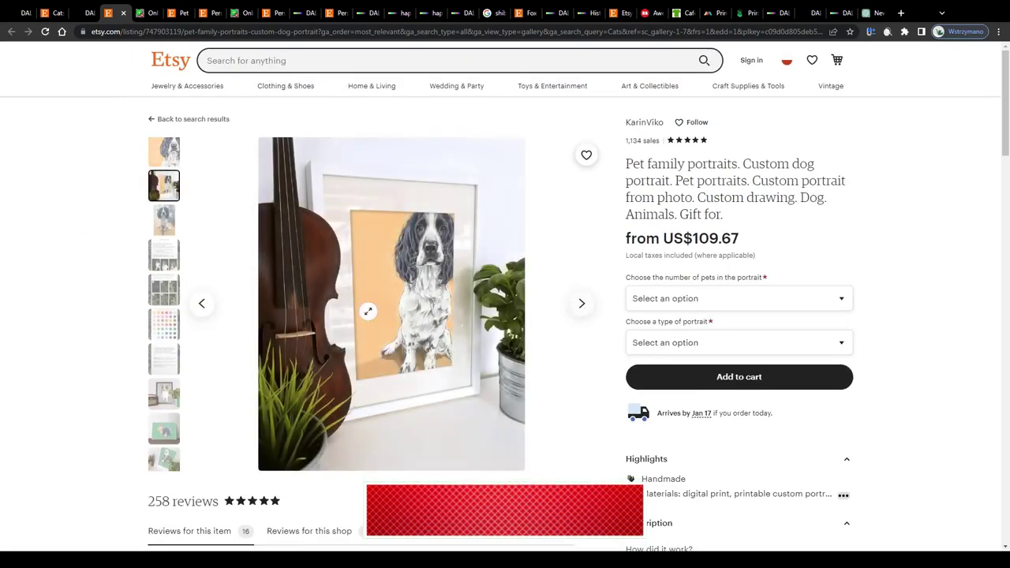
pyautogui.click(172, 225)
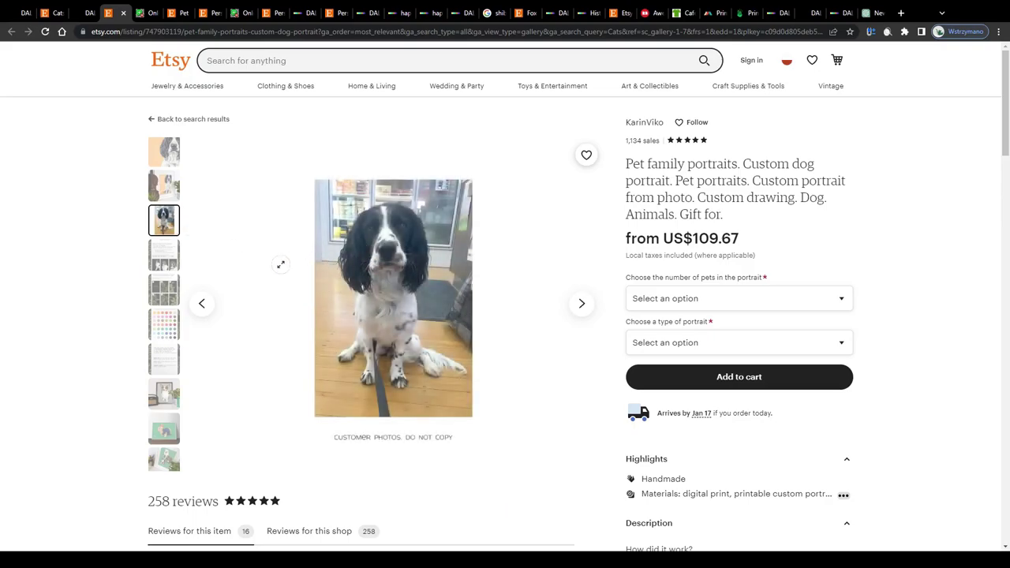
pyautogui.click(174, 264)
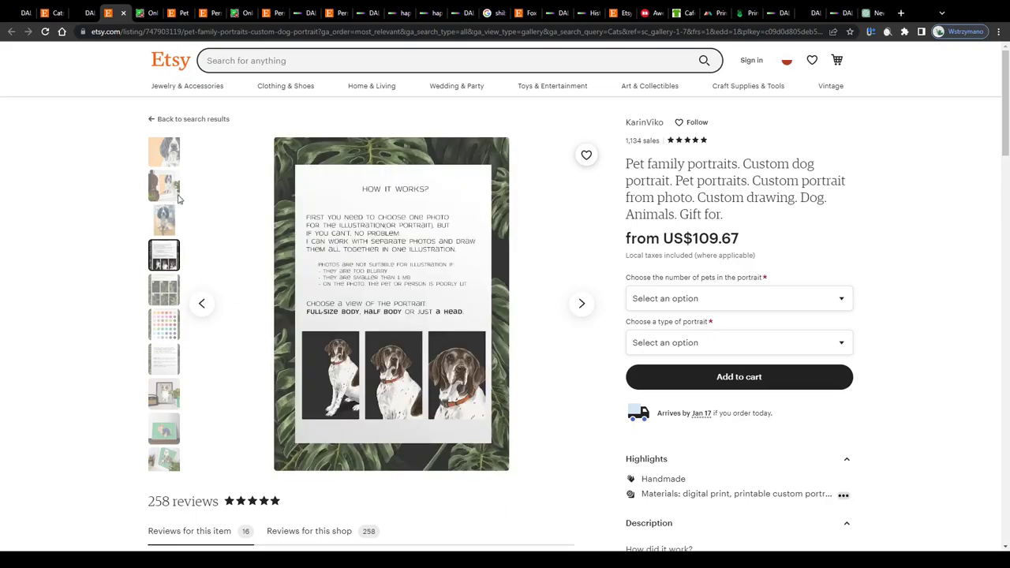
pyautogui.click(174, 158)
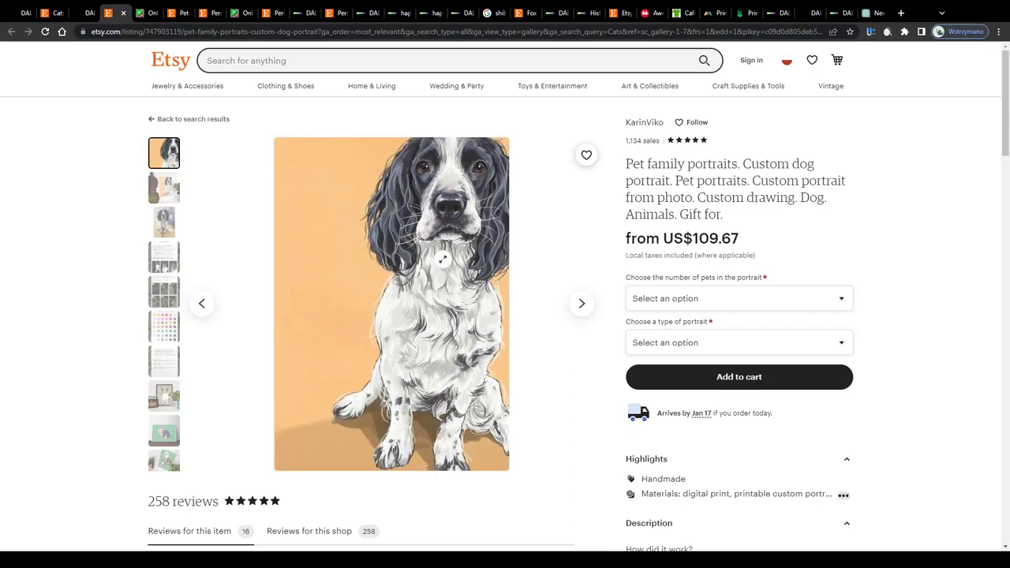
# Look through the customer reviews and their portrait photos in the pet portrait listing.
pyautogui.scroll(-4, 418, 257)
pyautogui.scroll(-3, 419, 259)
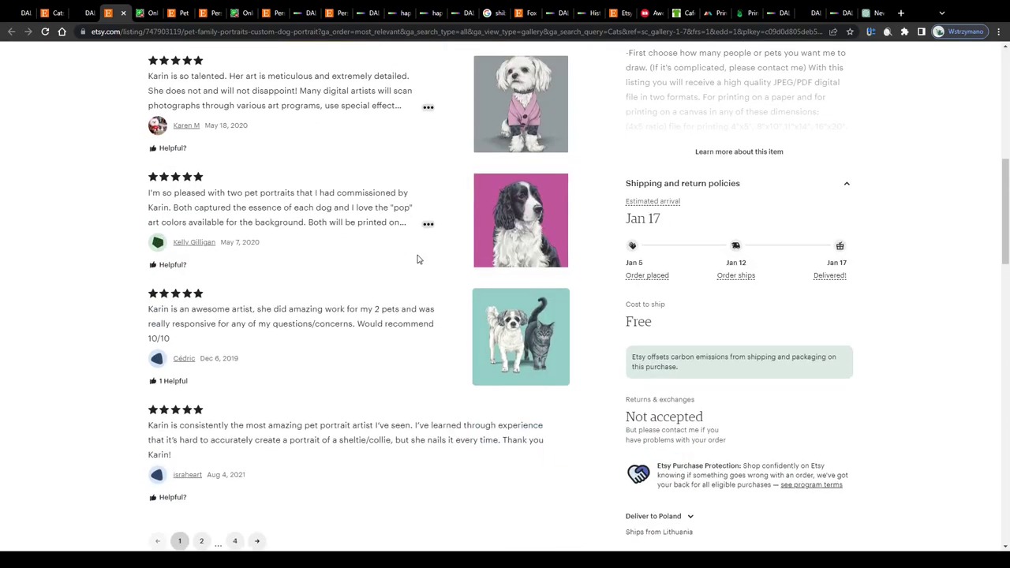
pyautogui.scroll(7, 418, 258)
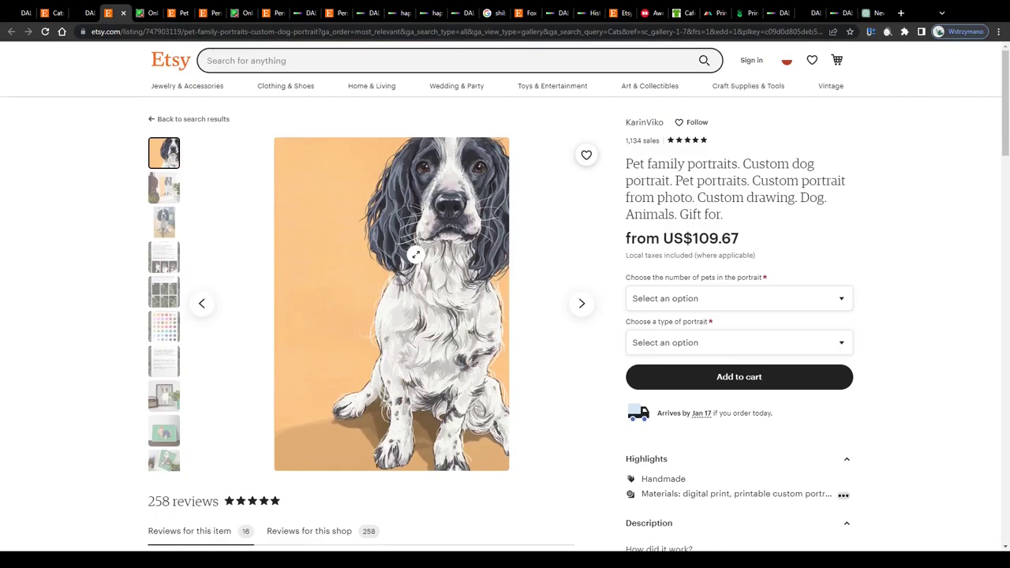
# View the listing's images of the framed corgi, framed spaniel and crowned rabbit, ending on the first image.
pyautogui.click(175, 399)
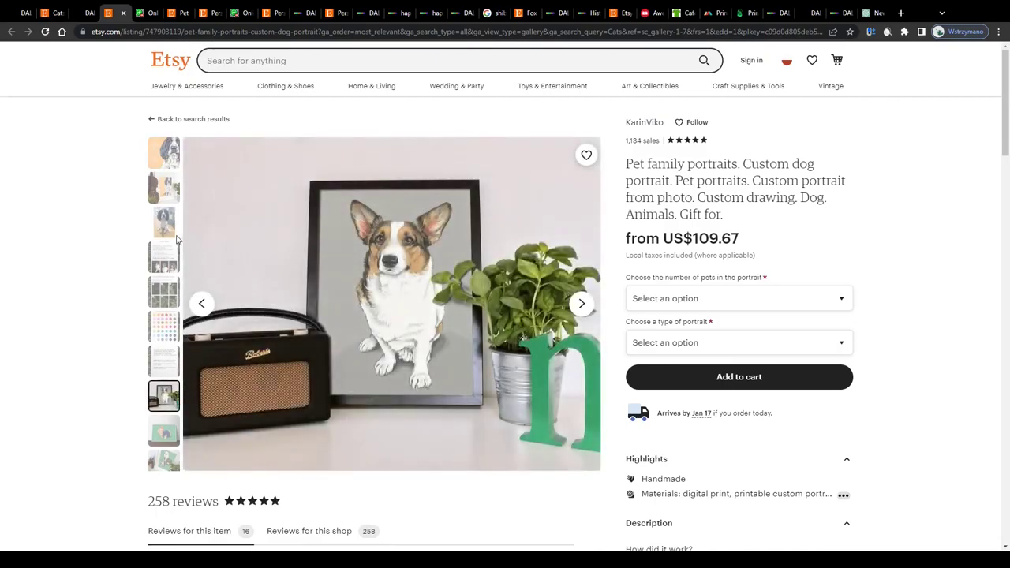
pyautogui.click(166, 188)
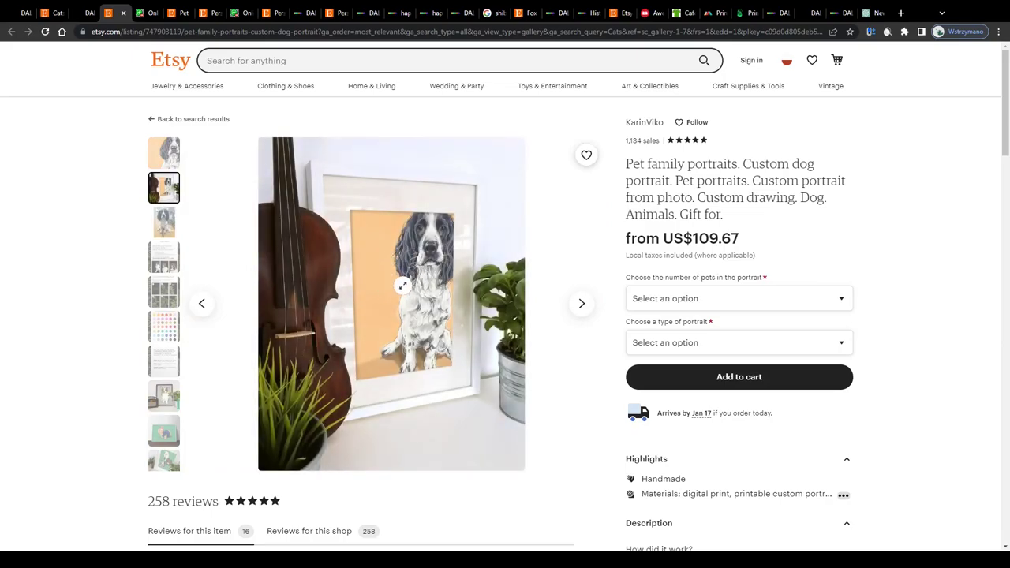
pyautogui.click(170, 433)
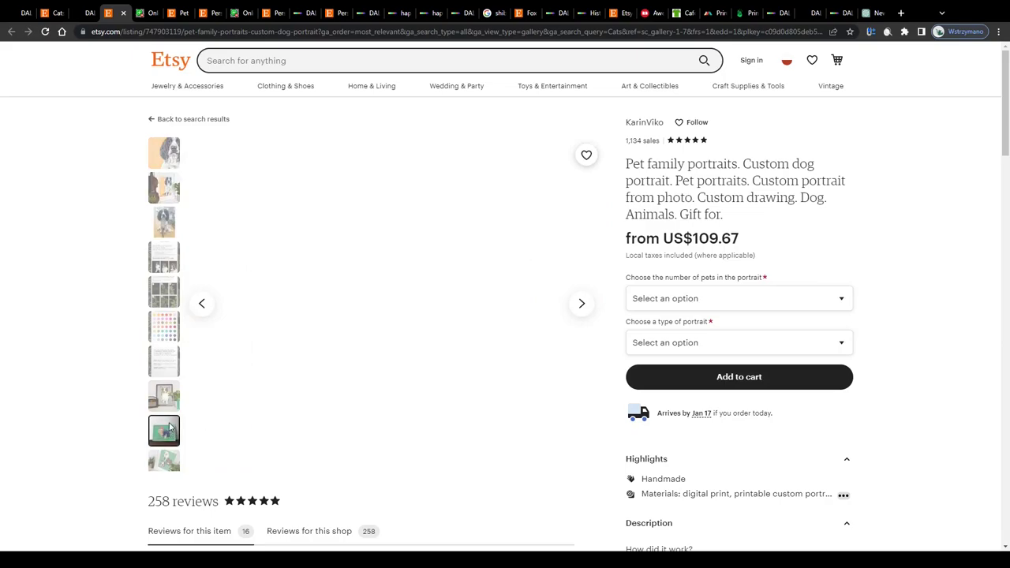
pyautogui.scroll(-1, 170, 363)
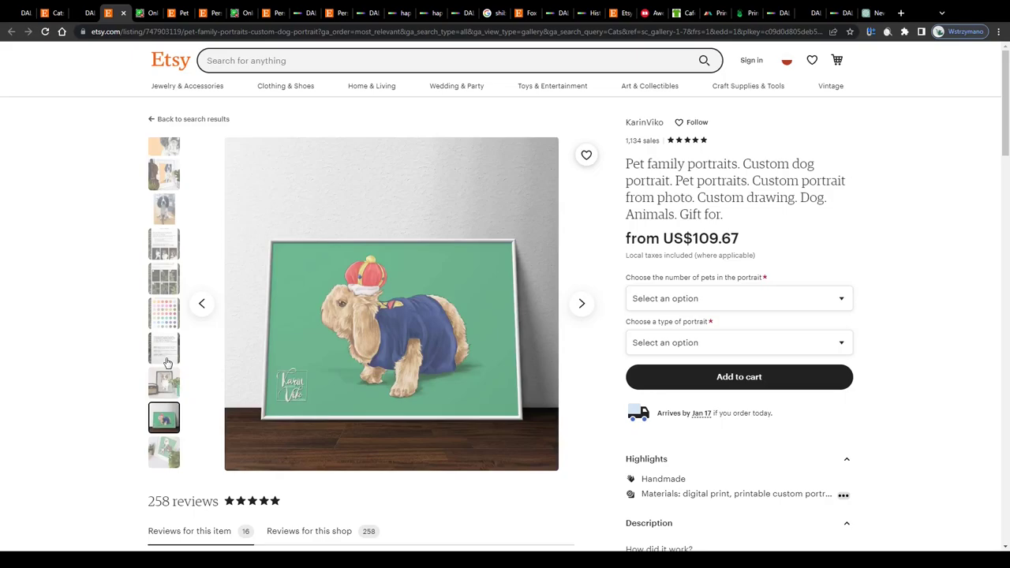
pyautogui.scroll(1, 166, 362)
pyautogui.click(166, 162)
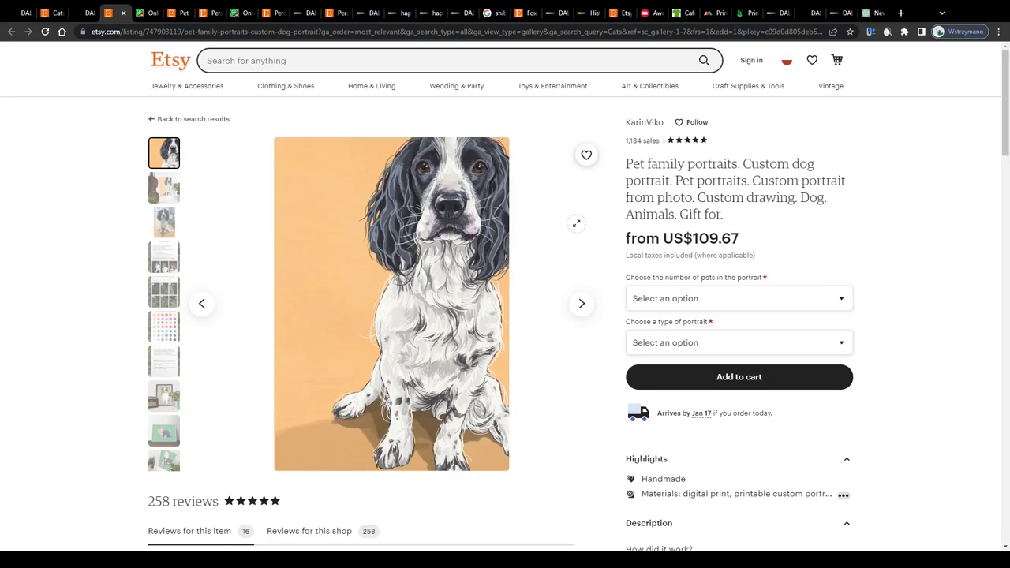
# Multiply 110 by 1100 in the online calculator.
pyautogui.scroll(-2, 738, 340)
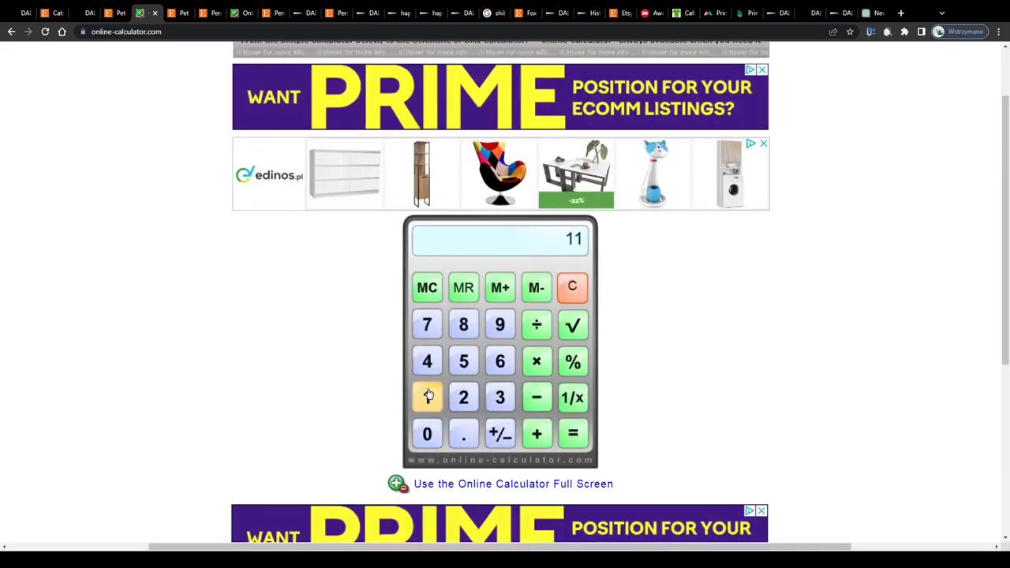
pyautogui.click(427, 434)
pyautogui.click(537, 361)
pyautogui.click(428, 397)
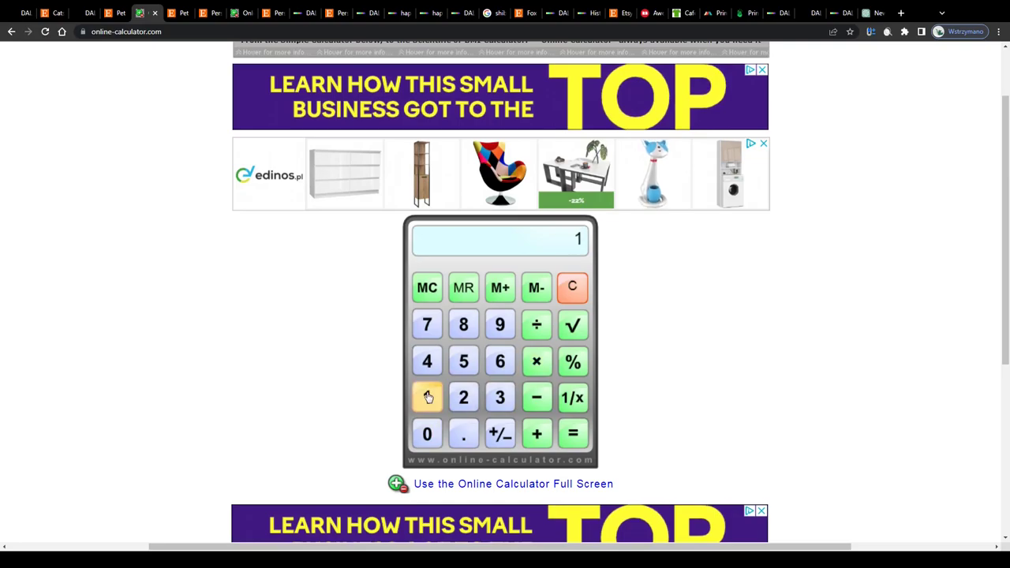
pyautogui.doubleClick(427, 432)
pyautogui.click(573, 434)
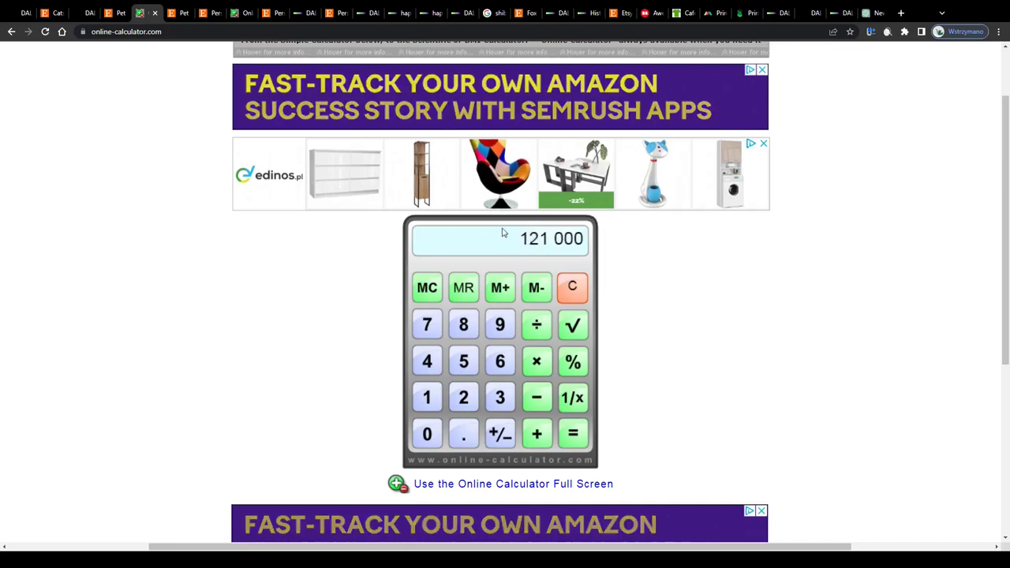
# Look at the dog portrait listing again and review the calculated total in the online calculator.
pyautogui.hotkey('ctrl', 'Tab')
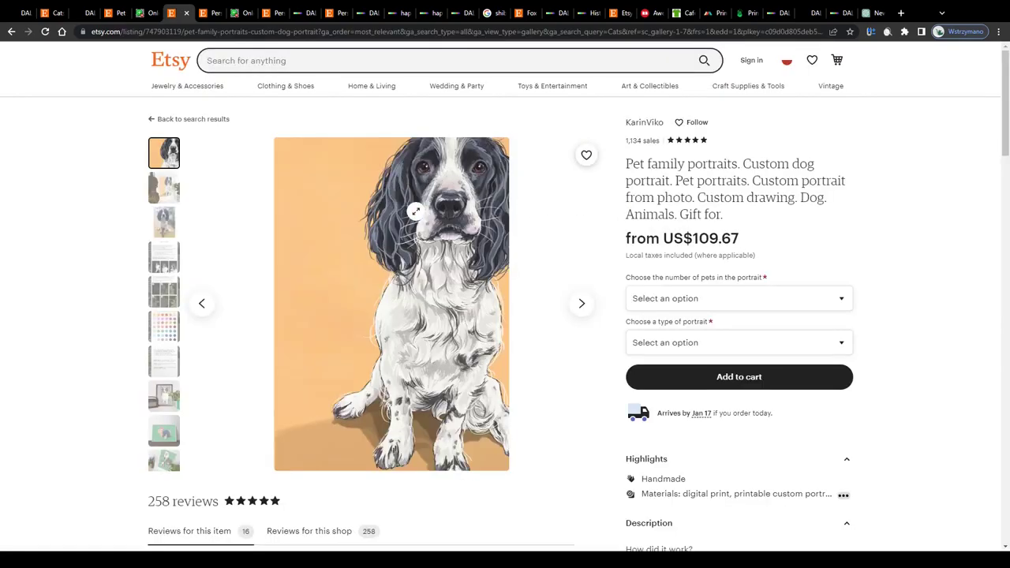
pyautogui.scroll(-1, 655, 230)
pyautogui.scroll(1, 648, 230)
pyautogui.click(141, 12)
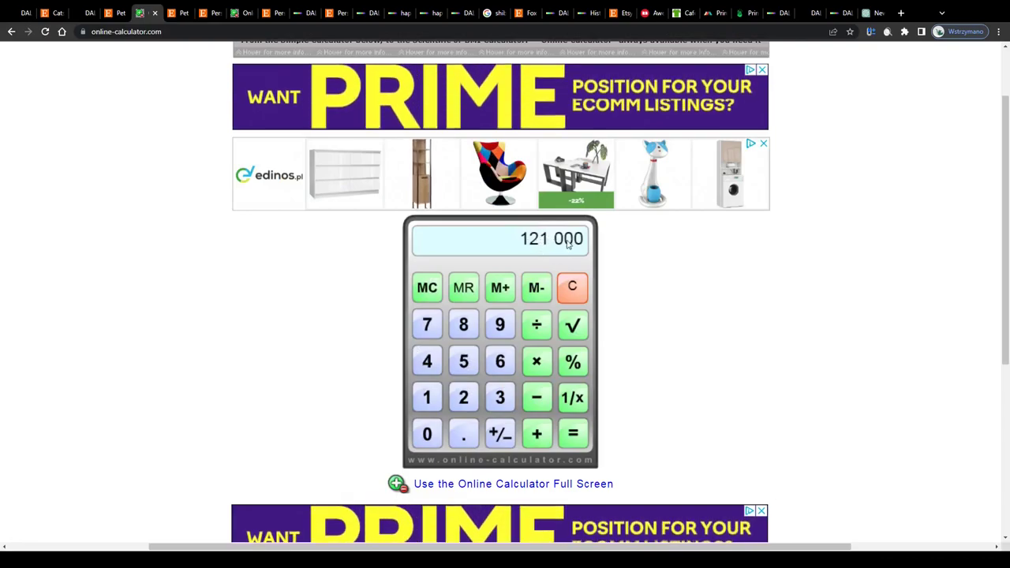
# Return to the dog portrait listing and examine its estimated arrival date up close.
pyautogui.click(172, 13)
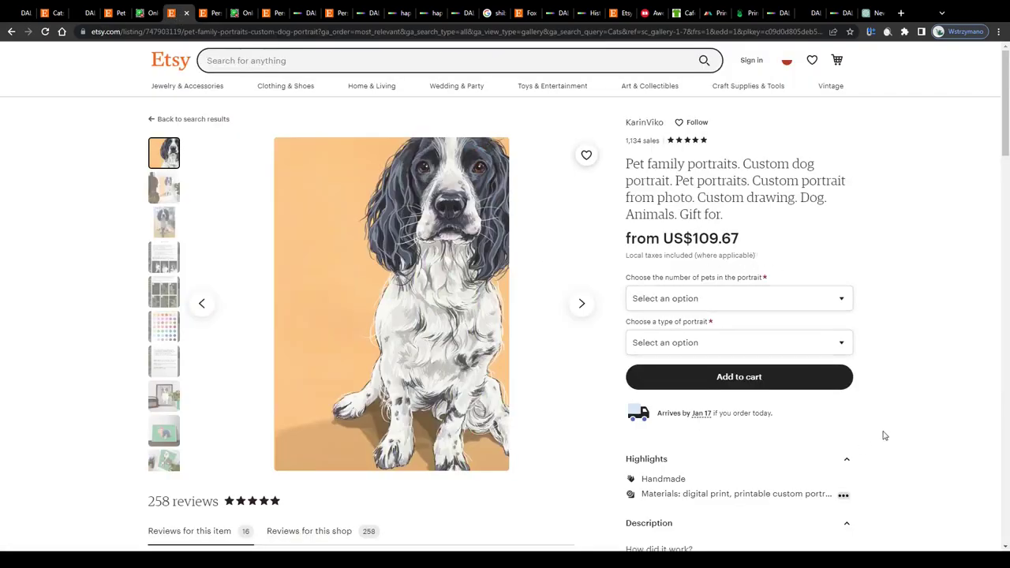
pyautogui.scroll(-1, 884, 436)
pyautogui.keyDown('ctrl'); pyautogui.scroll(6, 669, 355); pyautogui.keyUp('ctrl')
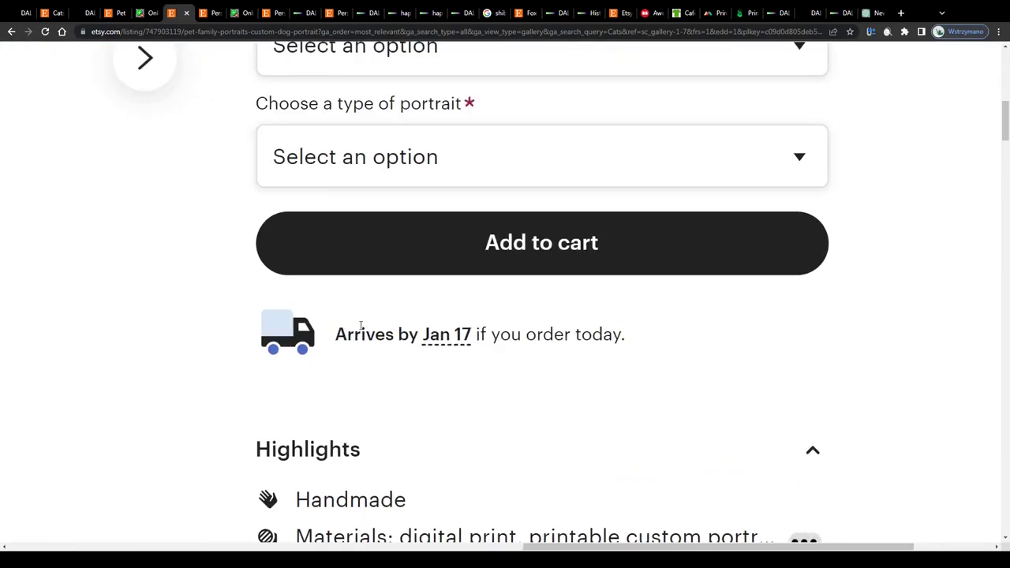
pyautogui.moveTo(336, 336)
pyautogui.mouseDown()
pyautogui.moveTo(611, 336)
pyautogui.moveTo(341, 324)
pyautogui.mouseUp()
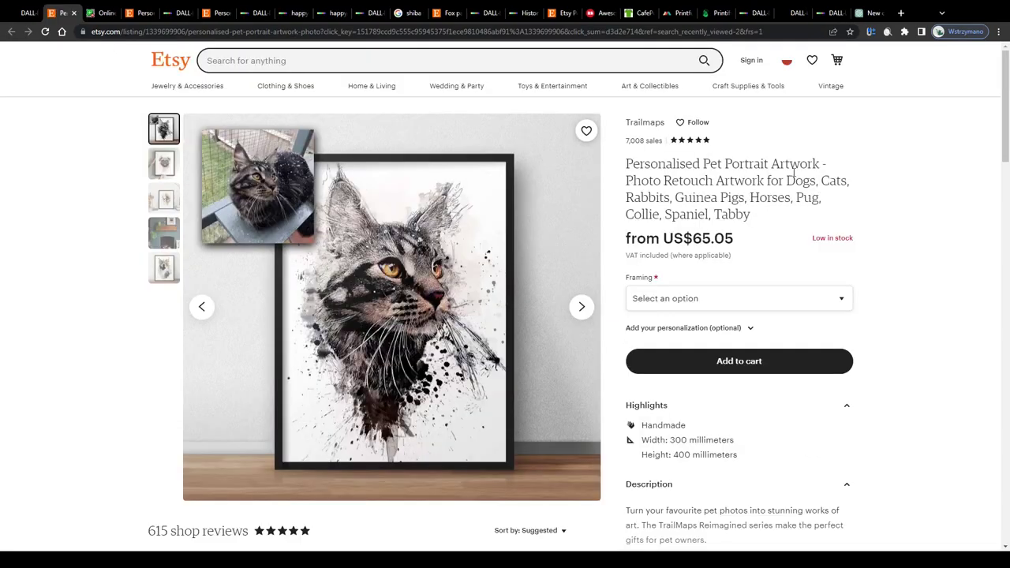
# Examine the shop's sales count and the starting price of the cat portrait listing up close.
pyautogui.keyDown('ctrl'); pyautogui.scroll(5, 437, 165); pyautogui.keyUp('ctrl')
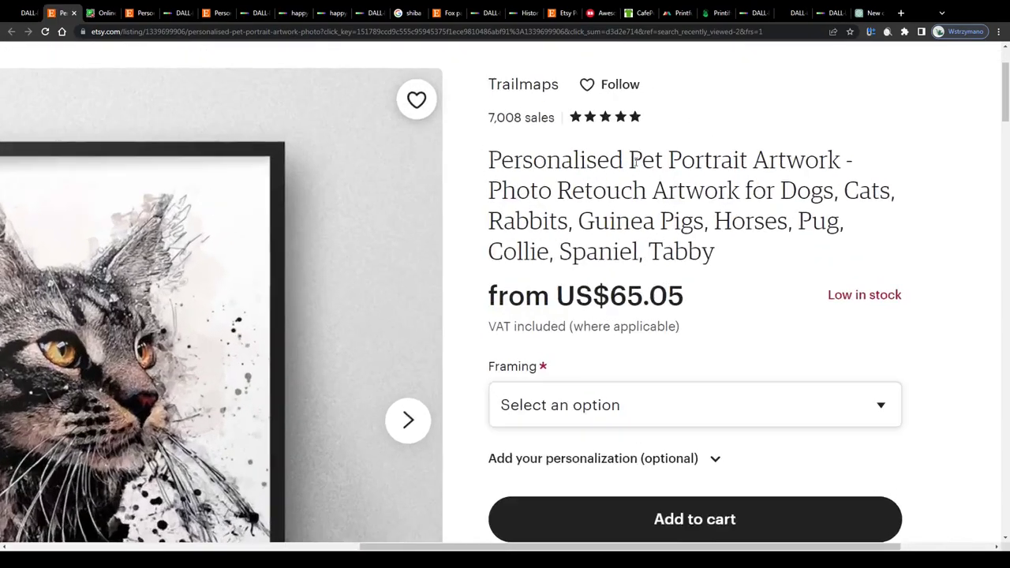
pyautogui.moveTo(466, 158)
pyautogui.mouseDown()
pyautogui.moveTo(734, 192)
pyautogui.moveTo(470, 158)
pyautogui.mouseUp()
pyautogui.scroll(1, 479, 204)
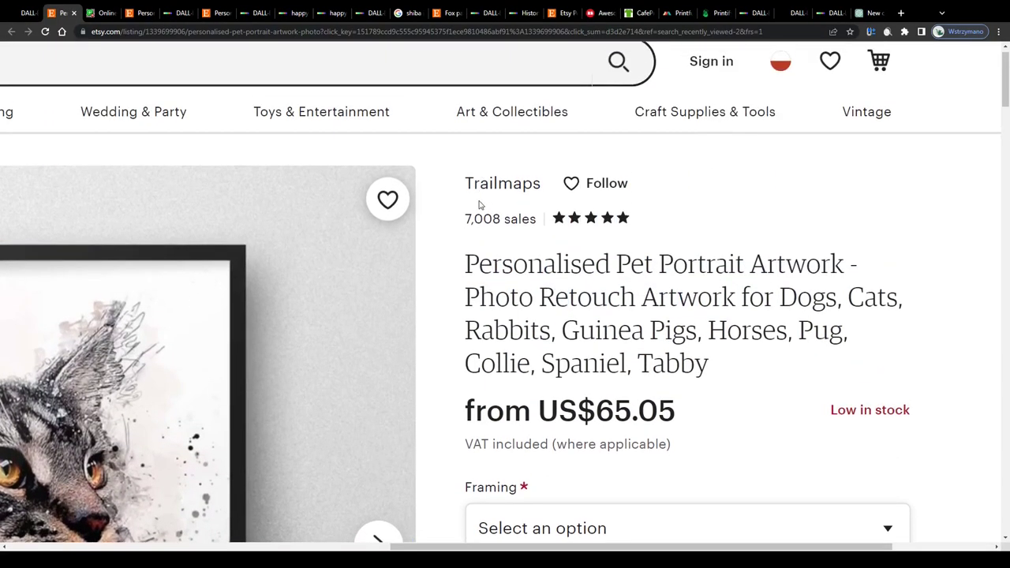
pyautogui.moveTo(537, 220)
pyautogui.mouseDown()
pyautogui.moveTo(464, 185)
pyautogui.moveTo(468, 220)
pyautogui.moveTo(522, 220)
pyautogui.mouseUp()
pyautogui.moveTo(540, 410); pyautogui.dragTo(676, 411)
# Multiply 7000 by 65 in the online calculator and view the product up close.
pyautogui.hotkey('ctrl', 'Tab')
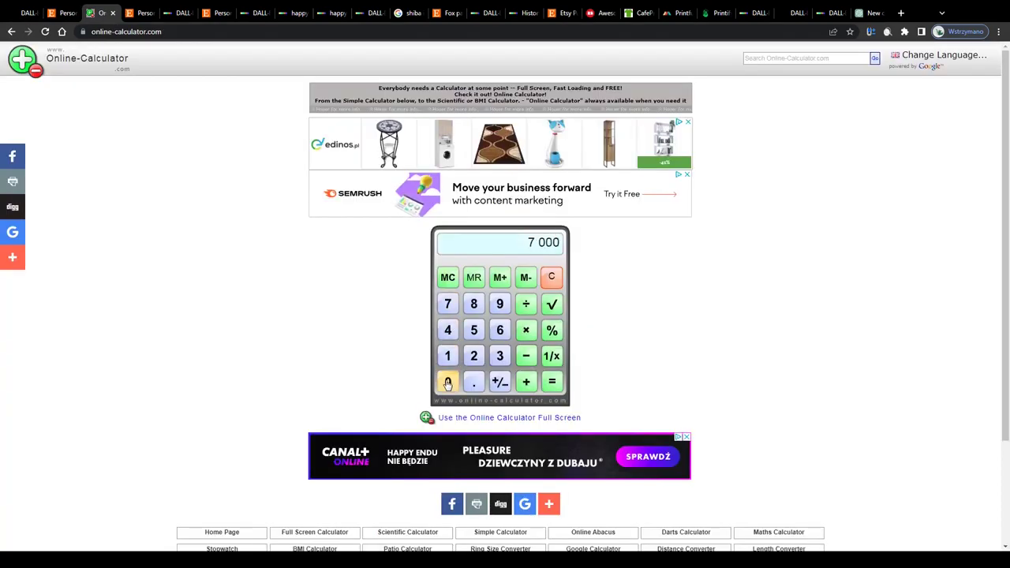
pyautogui.write('*65')
pyautogui.click(555, 381)
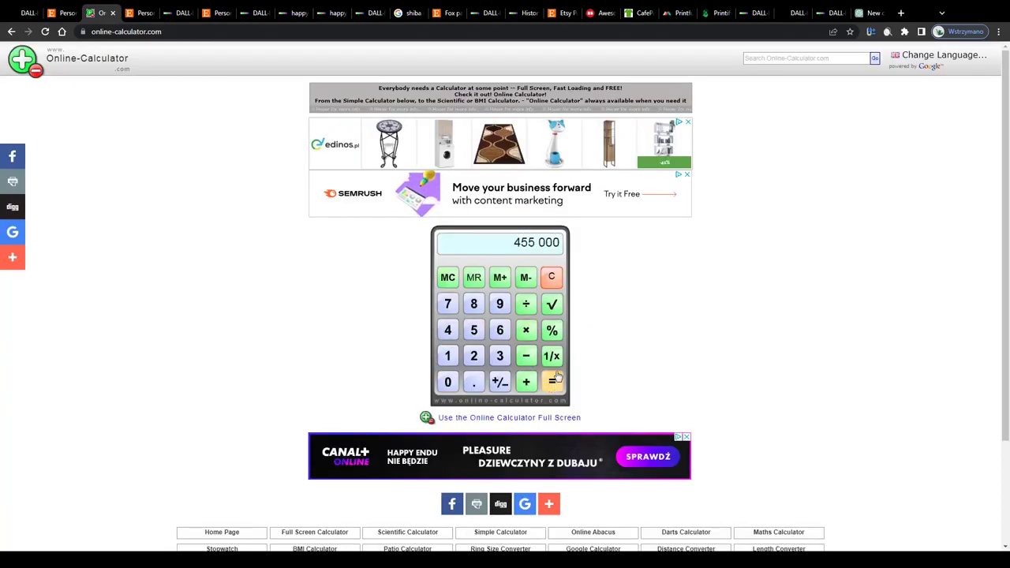
pyautogui.keyDown('ctrl'); pyautogui.scroll(6, 527, 251); pyautogui.keyUp('ctrl')
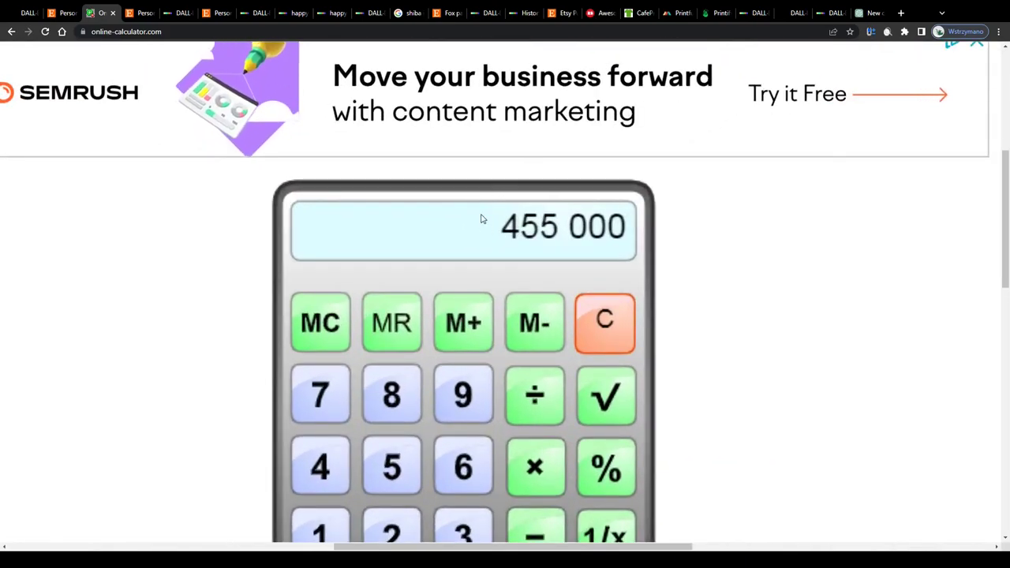
# Glance at the cat portrait listing again, and enter 25000 in the online calculator.
pyautogui.click(142, 13)
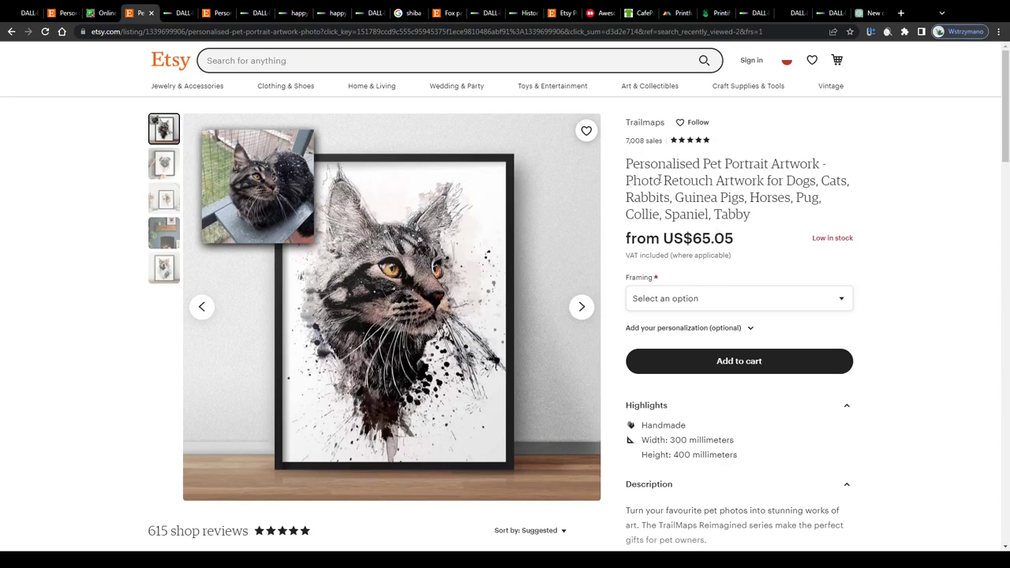
pyautogui.click(102, 13)
pyautogui.click(389, 482)
pyautogui.scroll(-3, 390, 413)
pyautogui.click(337, 326)
pyautogui.click(405, 314)
pyautogui.scroll(2, 405, 311)
pyautogui.scroll(-1, 508, 175)
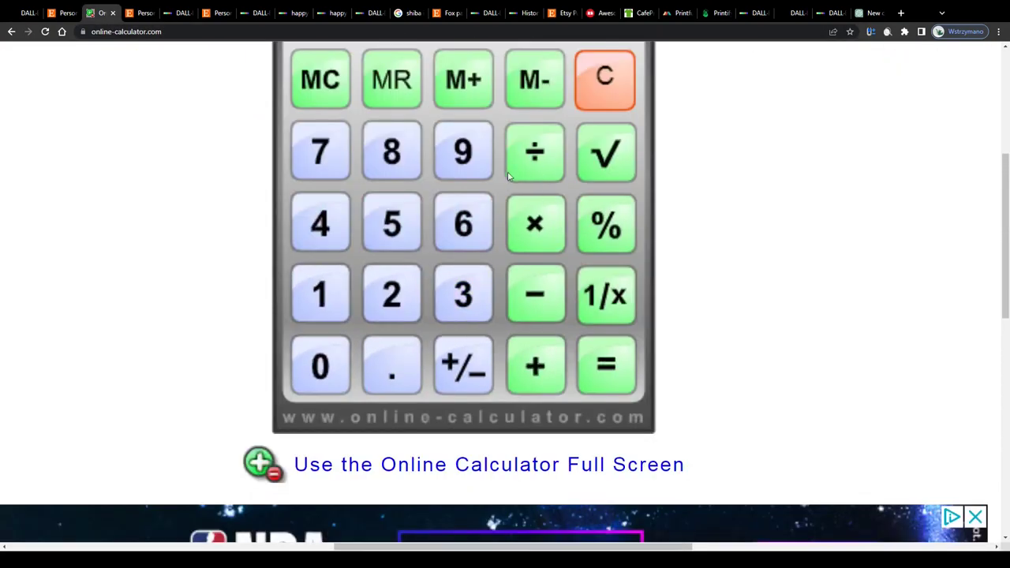
pyautogui.scroll(1, 507, 176)
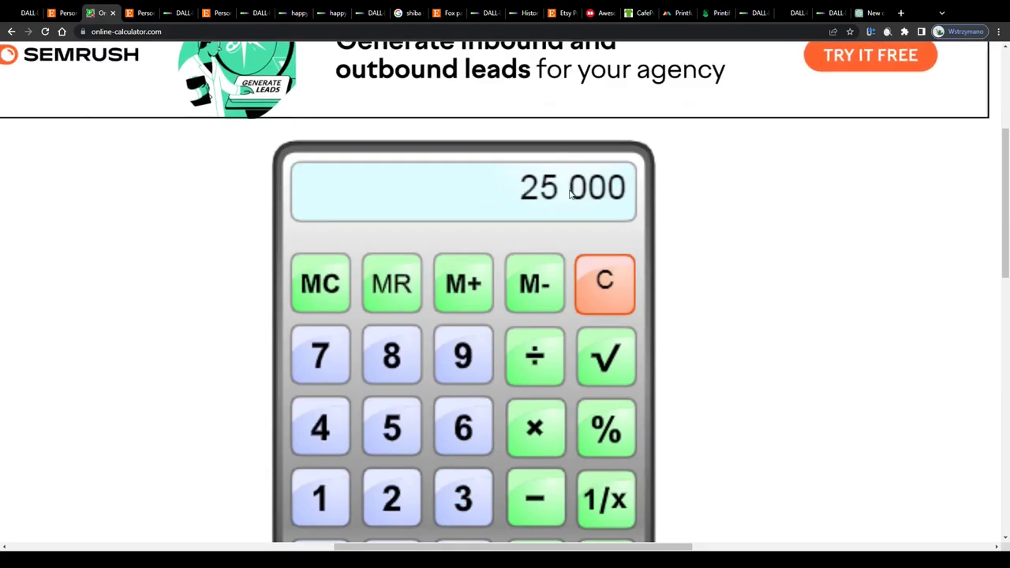
# Compare the cat portrait listing on Etsy with the empty description field in DALL·E.
pyautogui.click(140, 13)
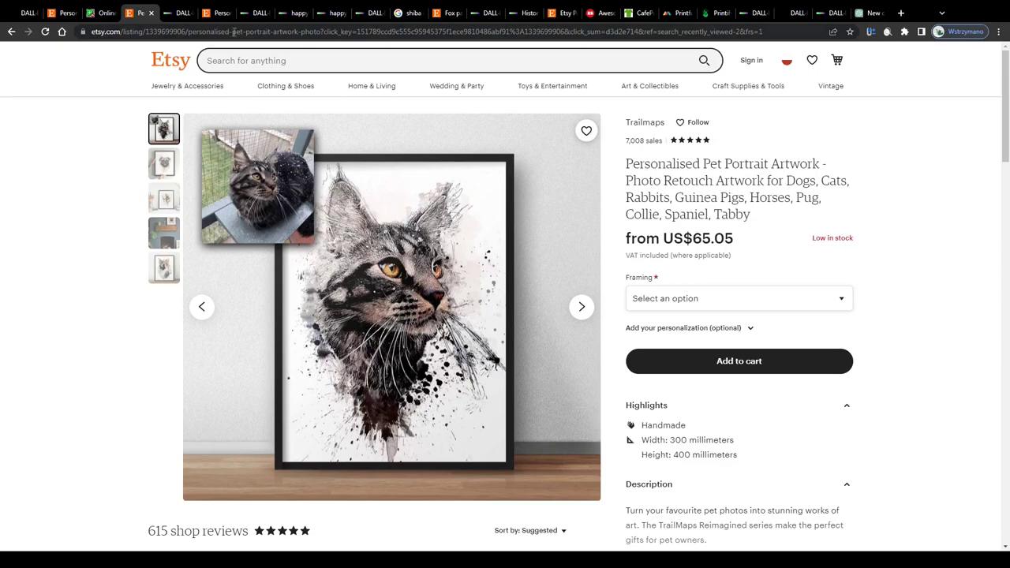
pyautogui.click(176, 13)
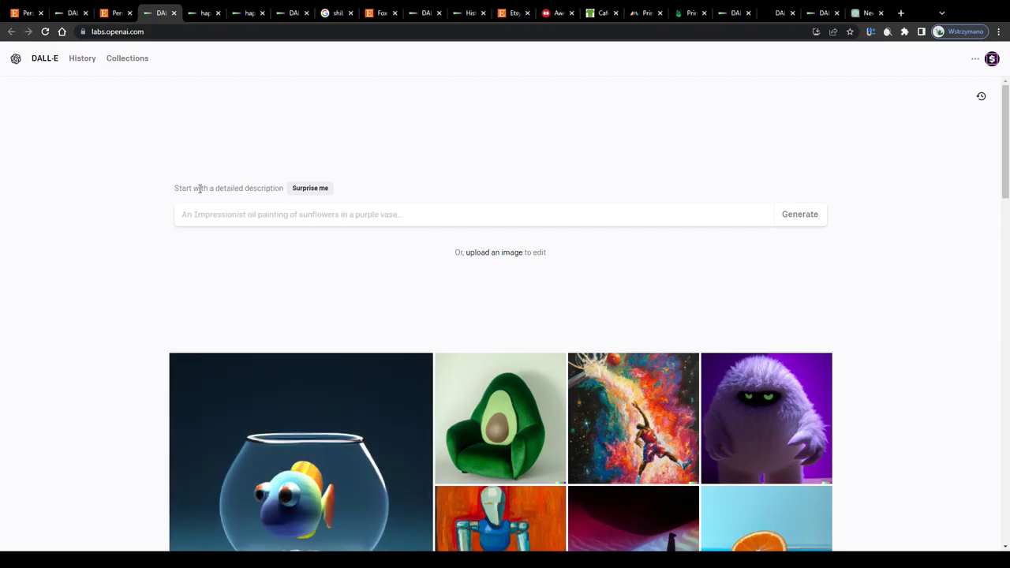
pyautogui.scroll(3, 200, 188)
pyautogui.click(209, 180)
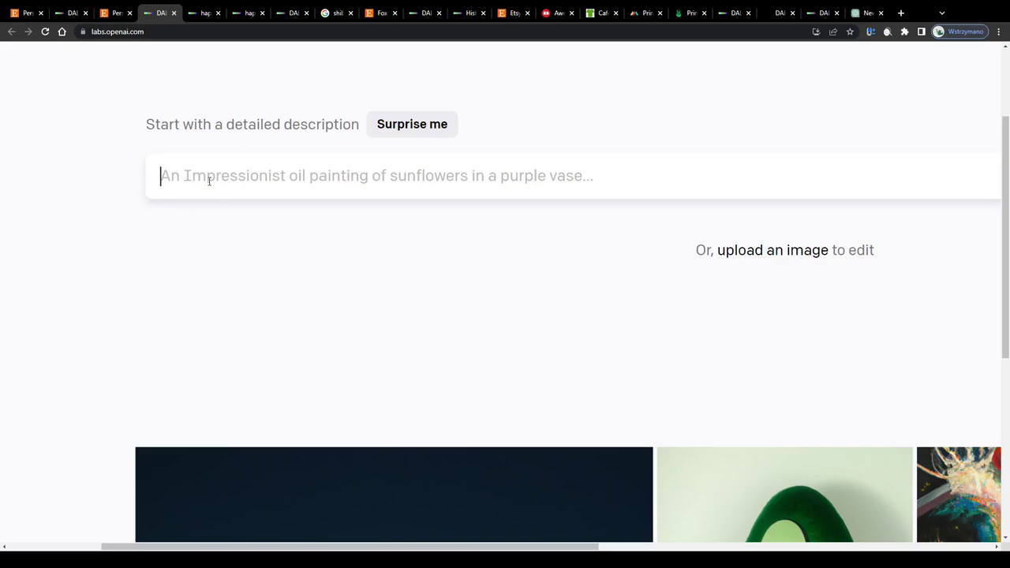
pyautogui.hotkey('ctrl', 'shift', 'Tab')
pyautogui.moveTo(626, 163)
pyautogui.mouseDown()
pyautogui.moveTo(743, 164)
pyautogui.moveTo(740, 218)
pyautogui.moveTo(674, 181)
pyautogui.moveTo(689, 198)
pyautogui.moveTo(784, 223)
pyautogui.moveTo(628, 168)
pyautogui.mouseUp()
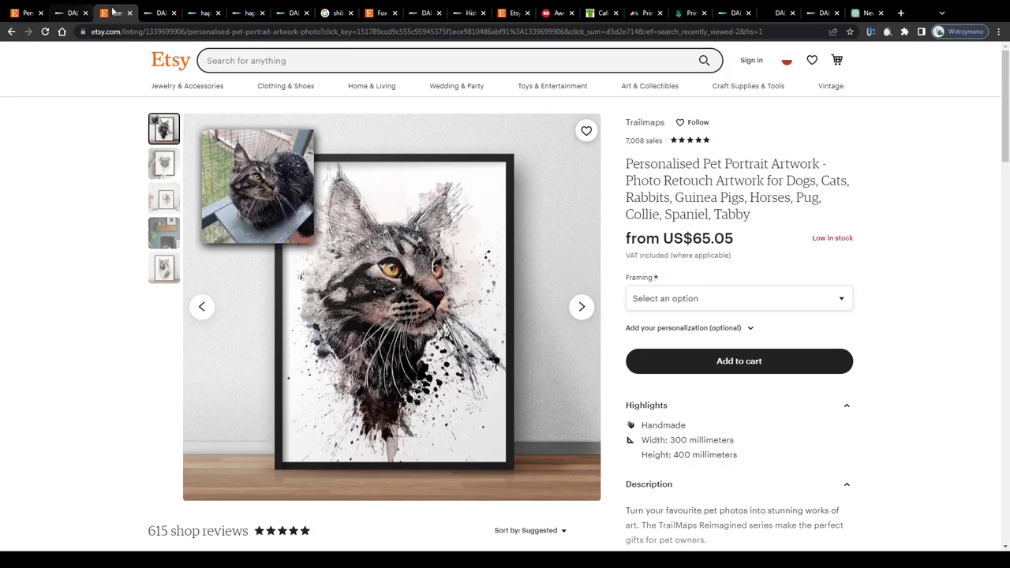
# Switch to DALL·E, enter the image description "happy cat rolling" and copy that text.
pyautogui.click(147, 13)
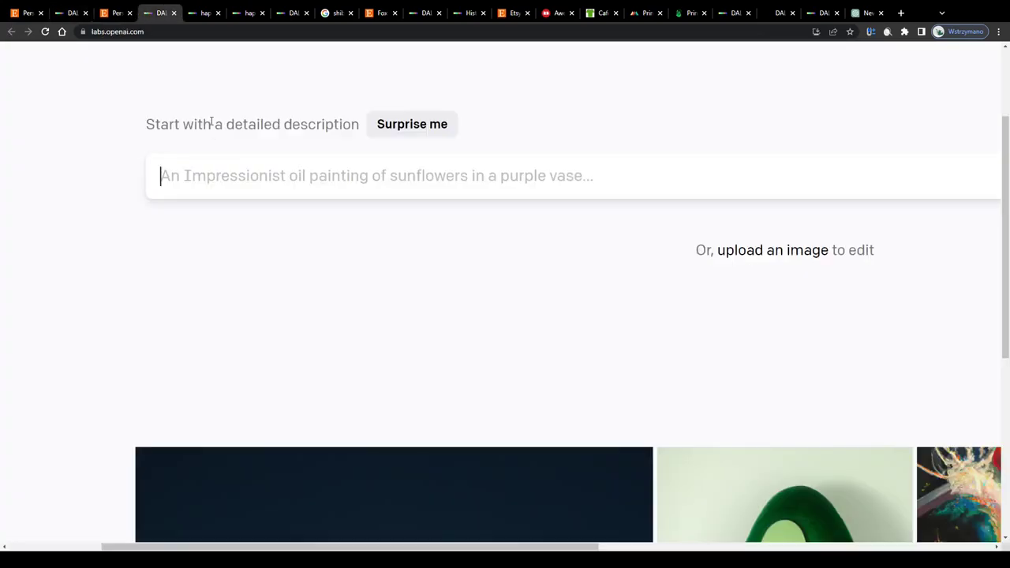
pyautogui.click(220, 175)
pyautogui.write('happy cat rolling')
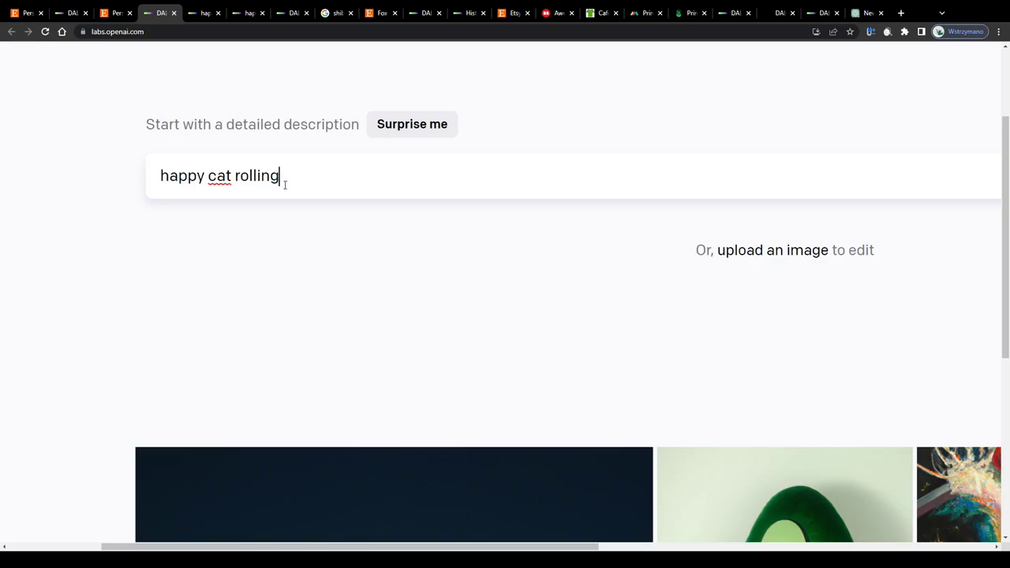
pyautogui.moveTo(285, 184); pyautogui.dragTo(160, 175)
pyautogui.hotkey('ctrl', 'c')
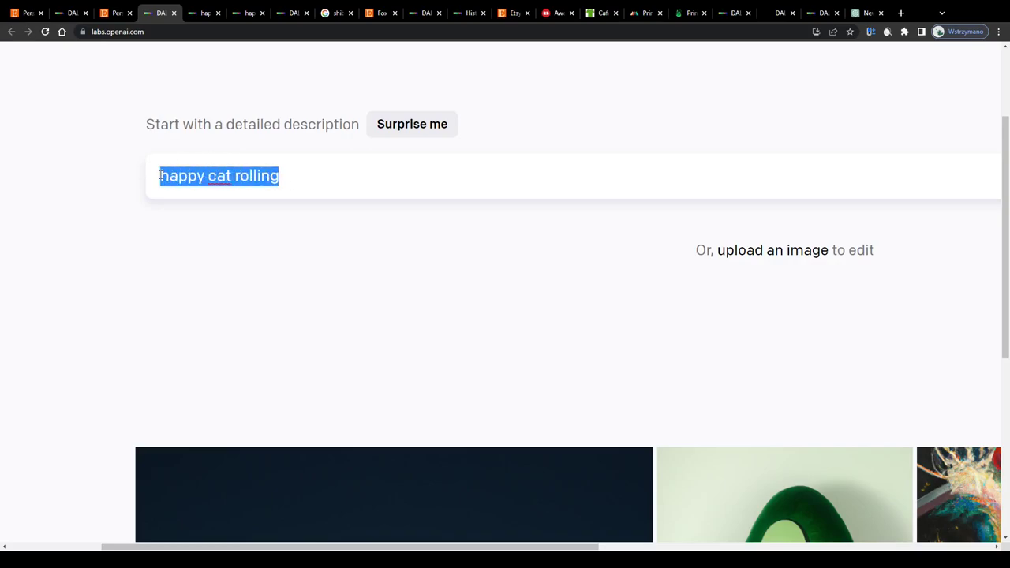
pyautogui.click(251, 175)
# Generate images from the entered cat description.
pyautogui.scroll(-5, 512, 251)
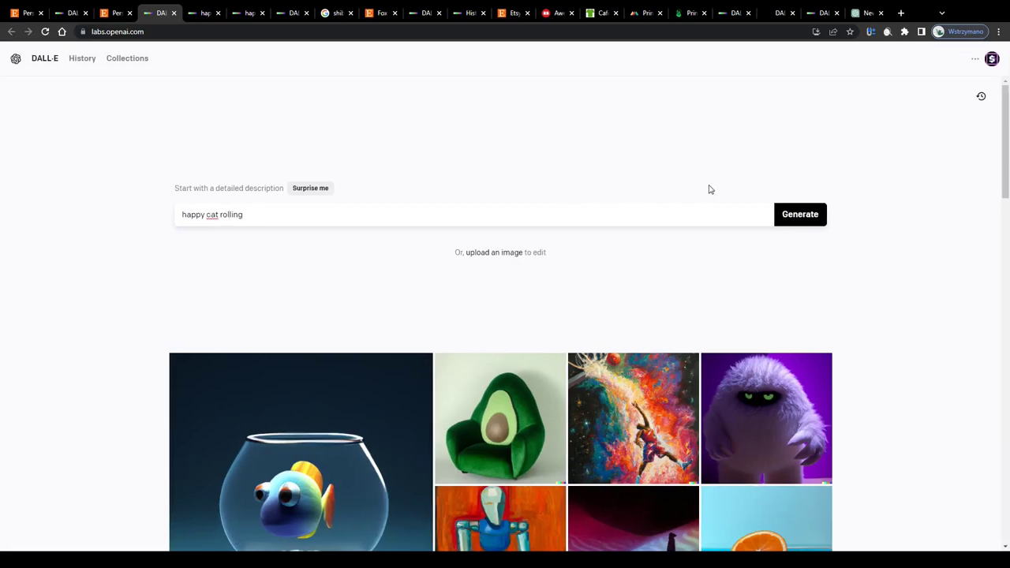
pyautogui.scroll(5, 779, 182)
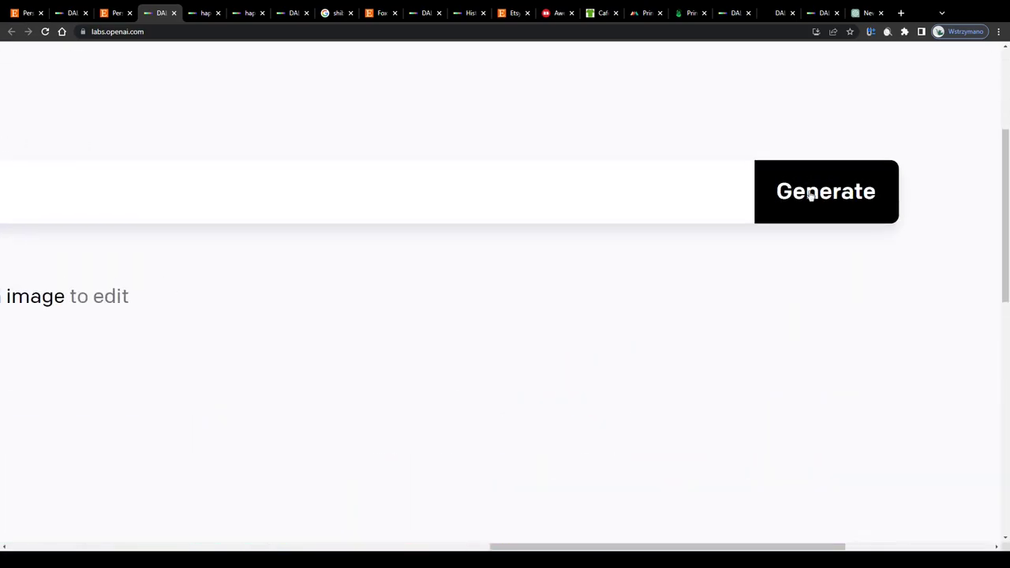
pyautogui.click(810, 195)
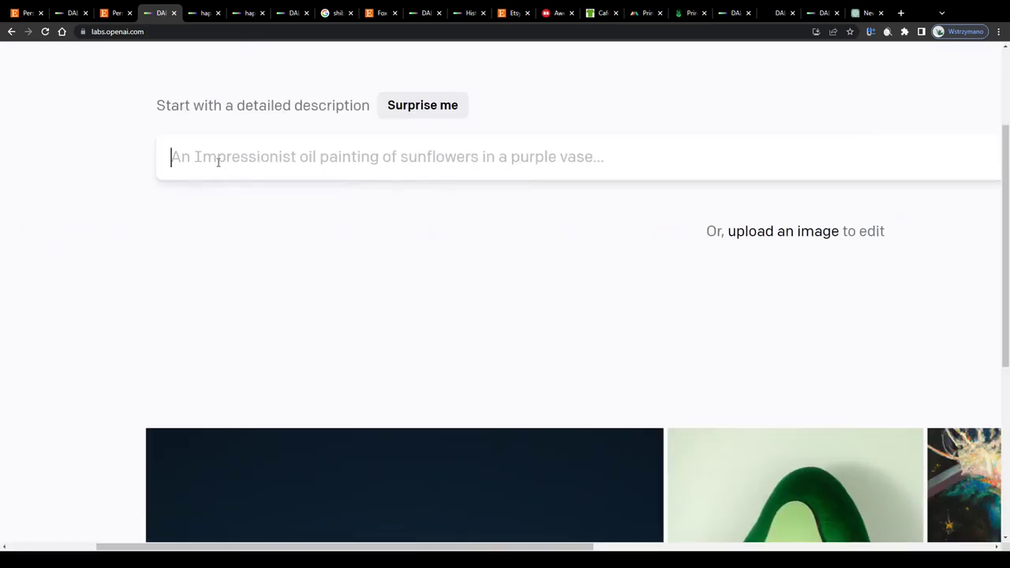
# Generate images from the copied description "happy cat rolling" and examine the description and cat pictures up close.
pyautogui.hotkey('ctrl', 'v')
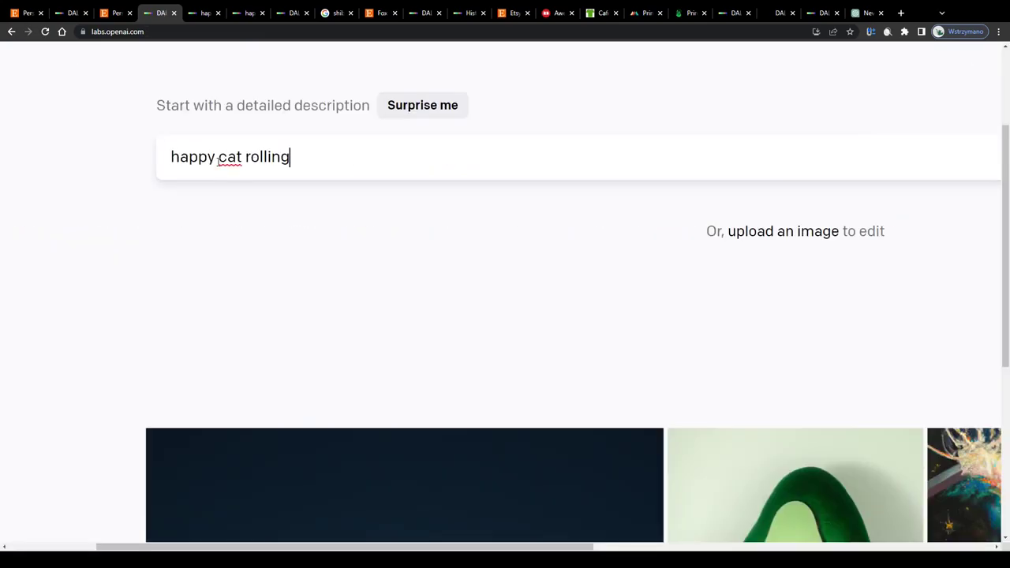
pyautogui.hotkey('ctrl', 'a')
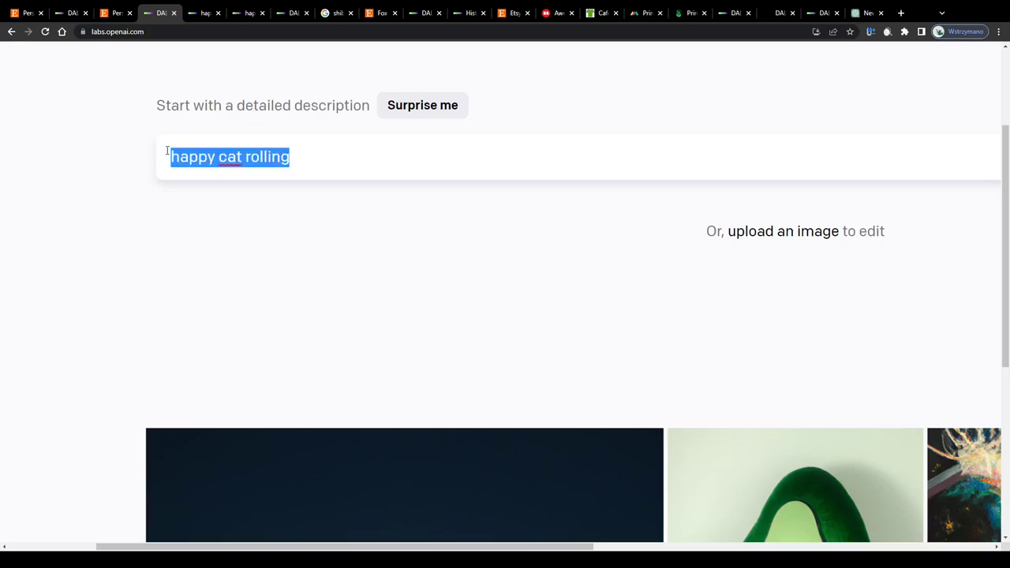
pyautogui.press('Return')
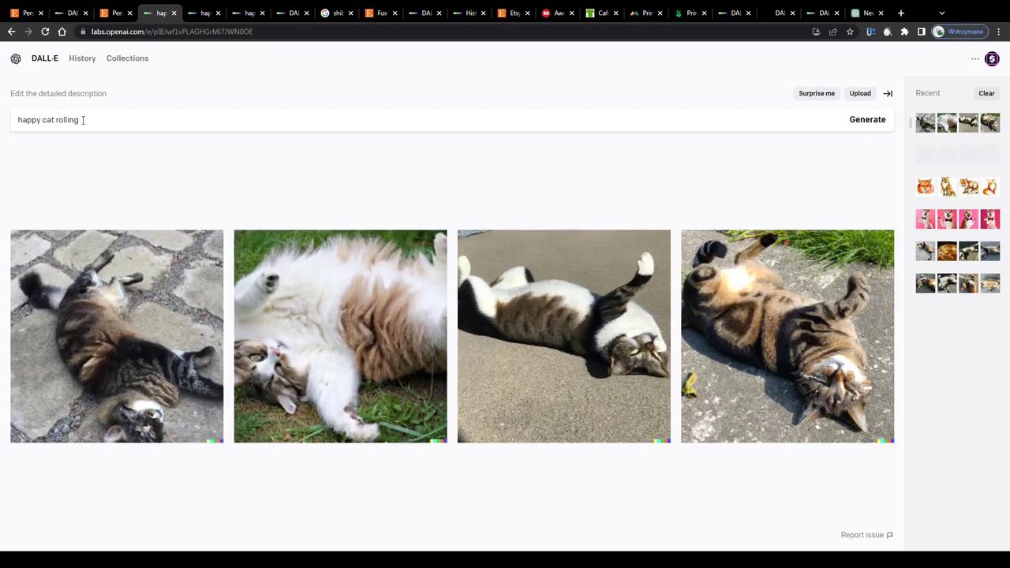
pyautogui.scroll(3, 2, 118)
pyautogui.scroll(1, 1, 118)
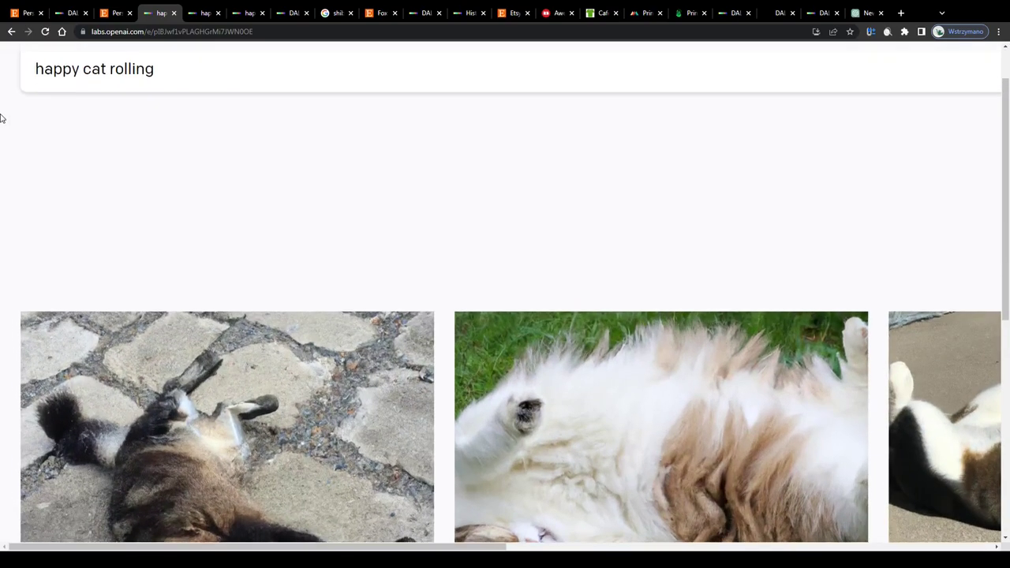
pyautogui.moveTo(132, 130); pyautogui.dragTo(31, 128)
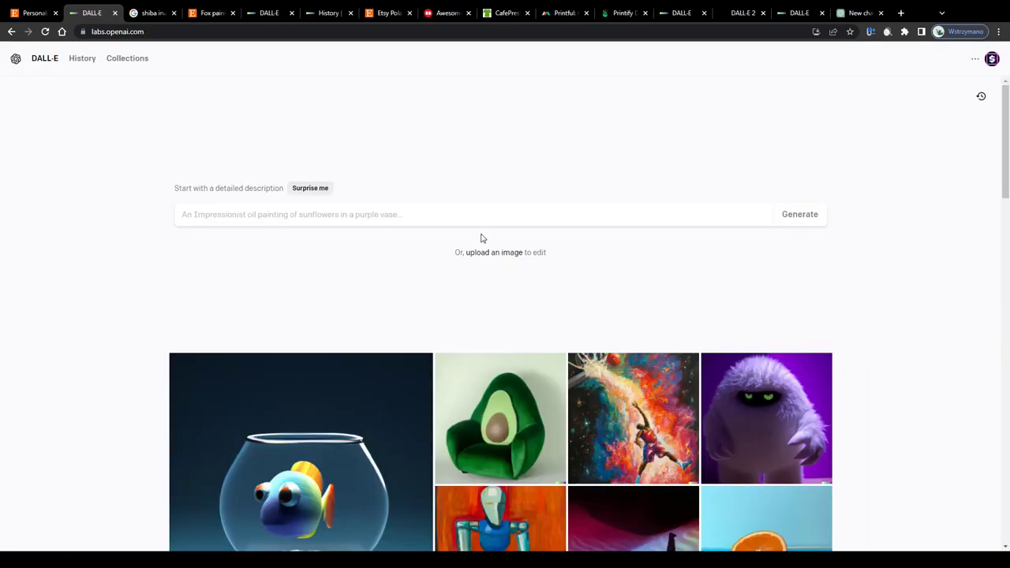
# Upload the photo of the shiba inu wearing a bow tie to DALL·E for editing.
pyautogui.scroll(5, 494, 255)
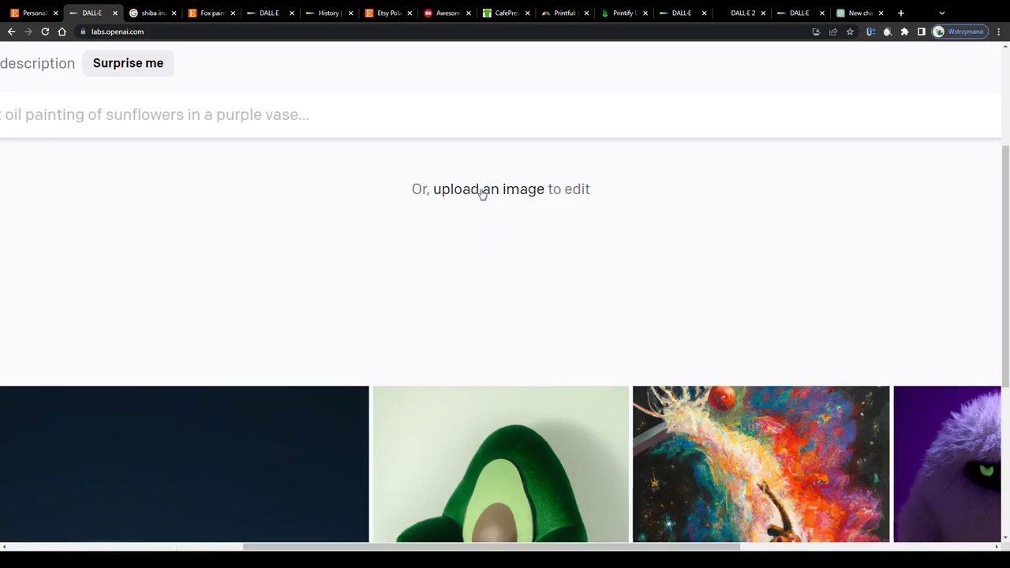
pyautogui.scroll(-5, 487, 195)
pyautogui.click(490, 252)
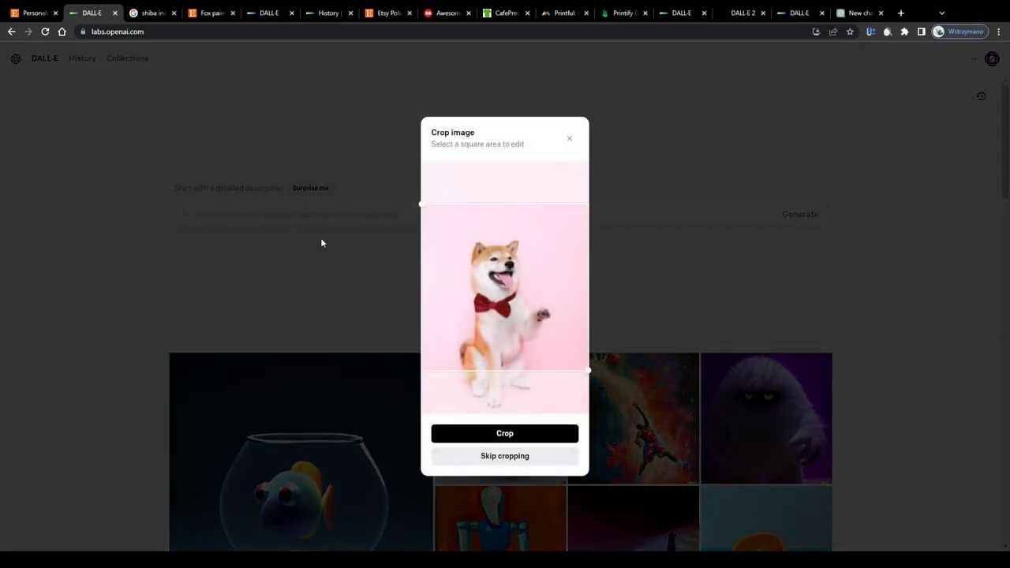
# Crop the shiba inu photo to a lower square covering the sitting dog and generate variations of it.
pyautogui.moveTo(517, 320); pyautogui.dragTo(515, 359)
pyautogui.click(507, 436)
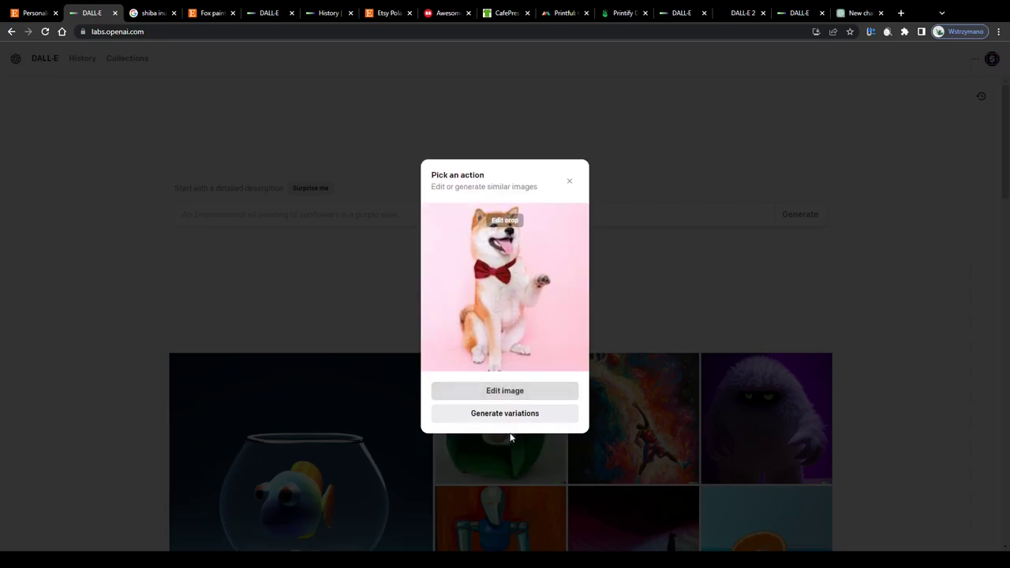
pyautogui.click(502, 423)
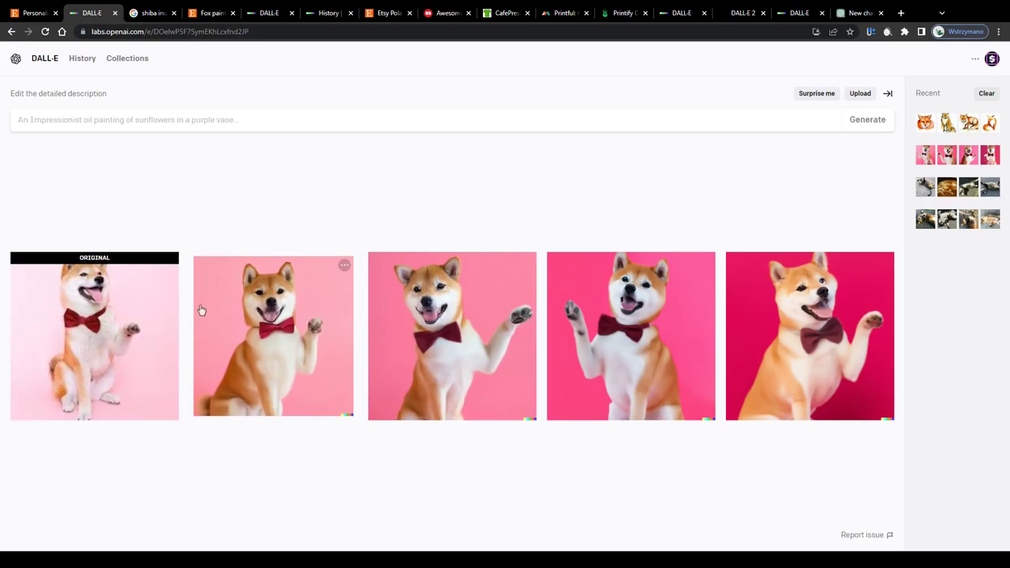
# Examine the generated shiba inu variations up close and compare them with the original photo.
pyautogui.scroll(4, 656, 315)
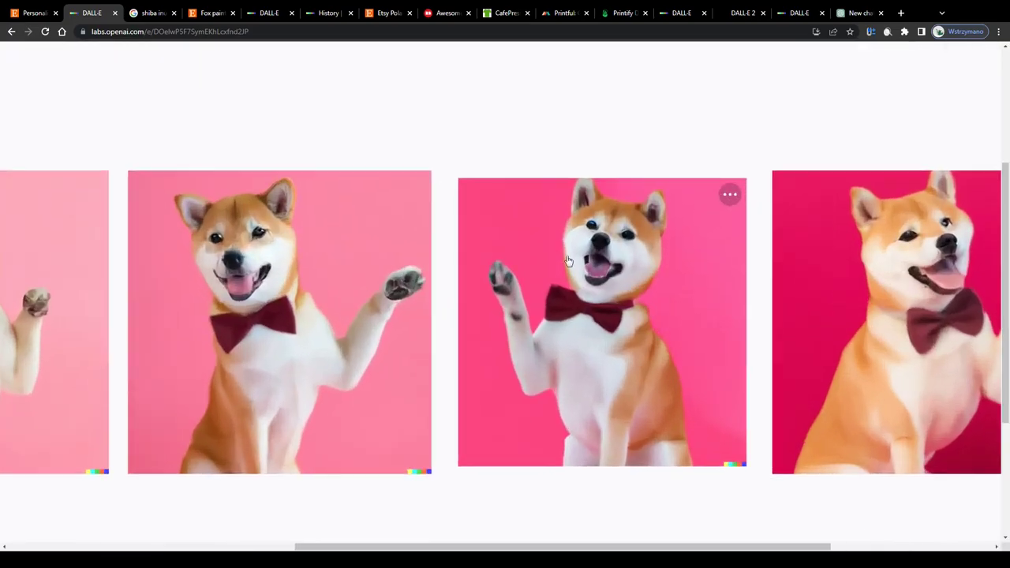
pyautogui.scroll(2, 558, 254)
pyautogui.scroll(-5, 528, 250)
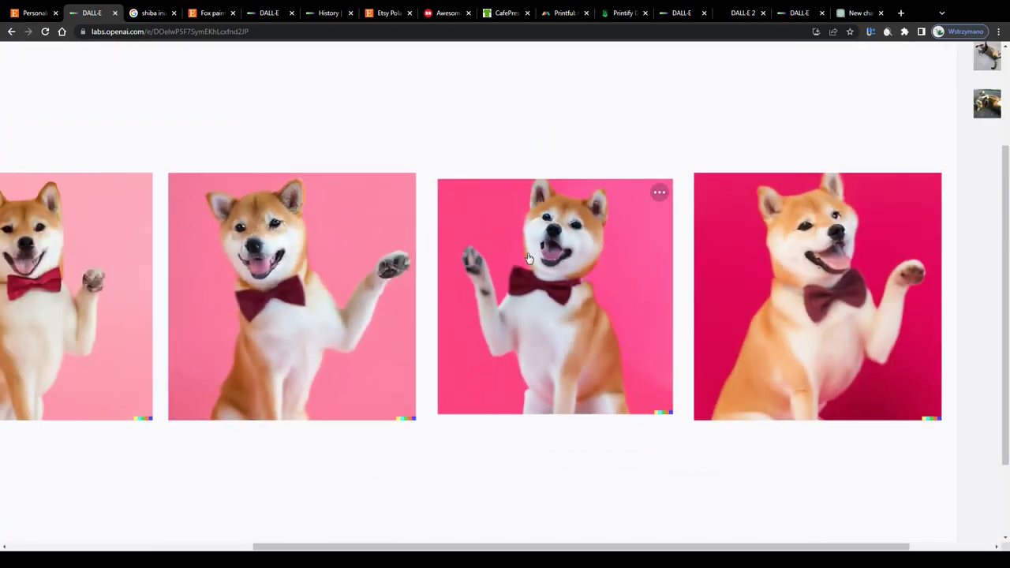
pyautogui.scroll(5, 360, 295)
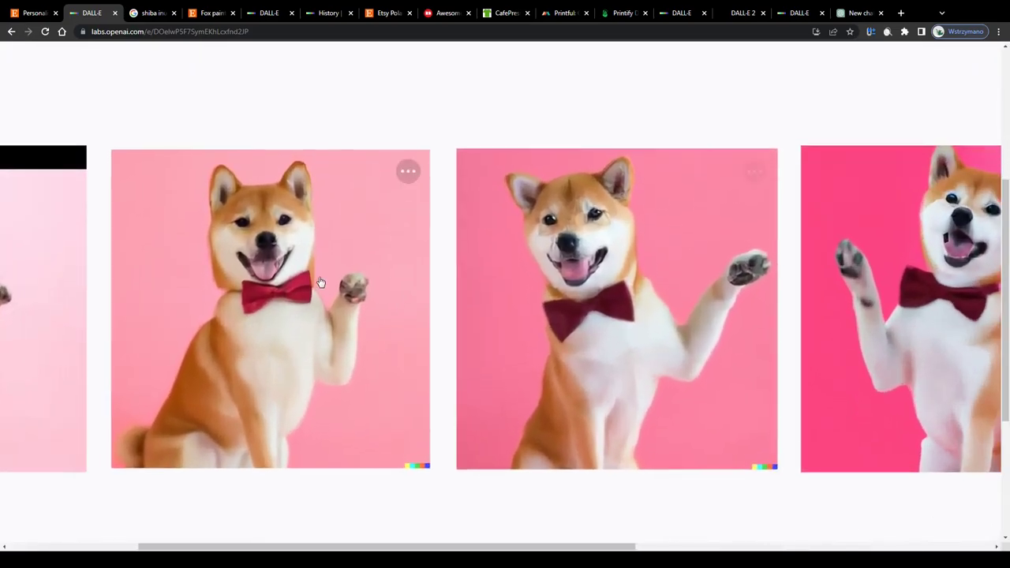
pyautogui.scroll(-4, 249, 288)
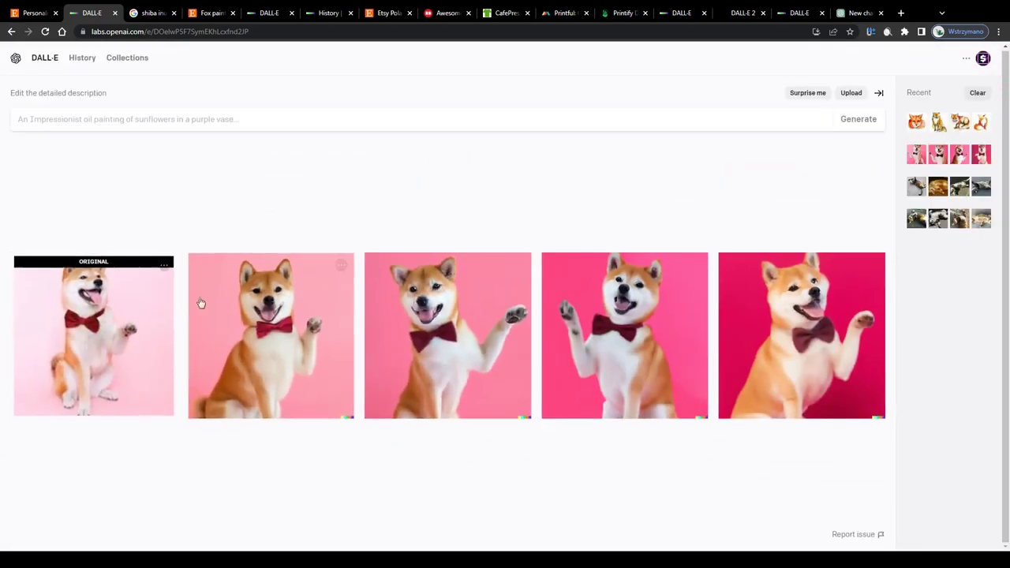
pyautogui.scroll(1, 395, 307)
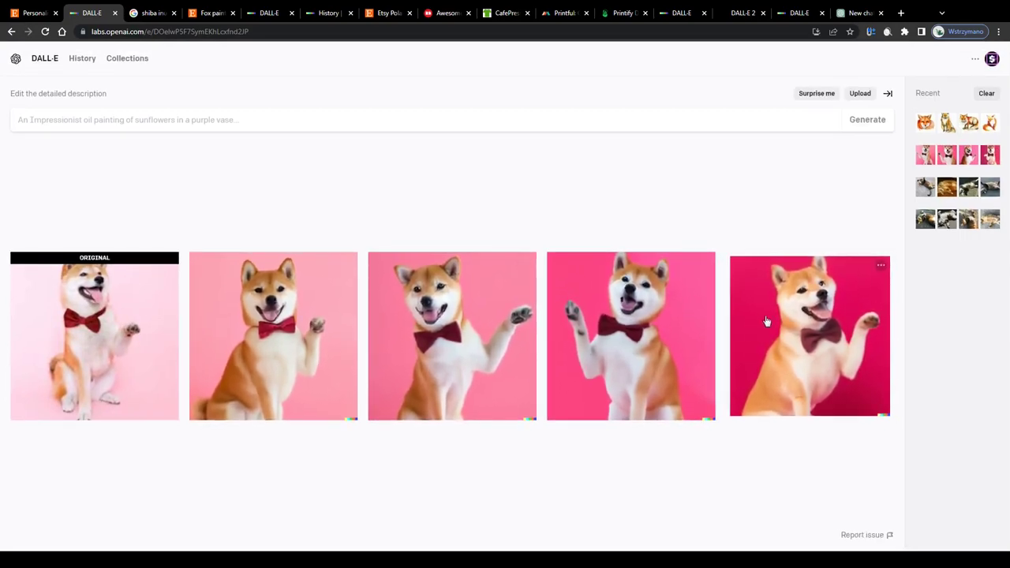
pyautogui.scroll(3, 746, 316)
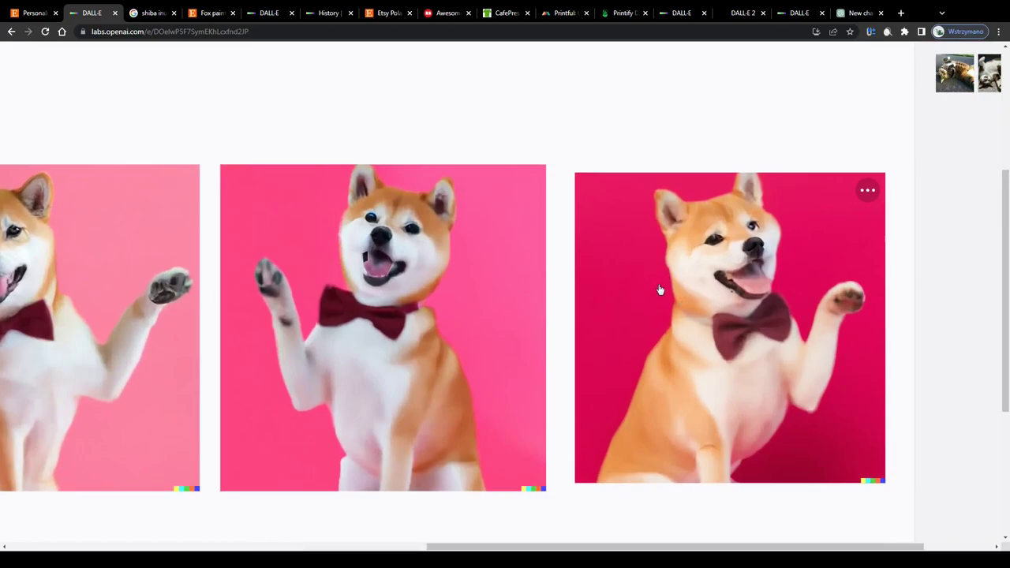
pyautogui.scroll(-4, 714, 295)
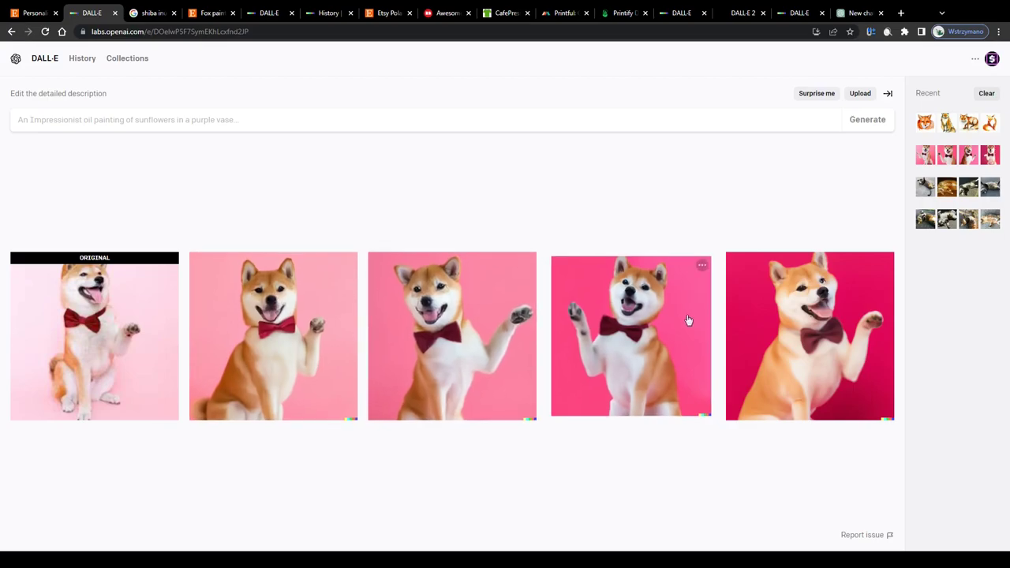
# Check the usage rights filter and browse the Creative Commons shiba inu photos in the Google Images results.
pyautogui.click(147, 11)
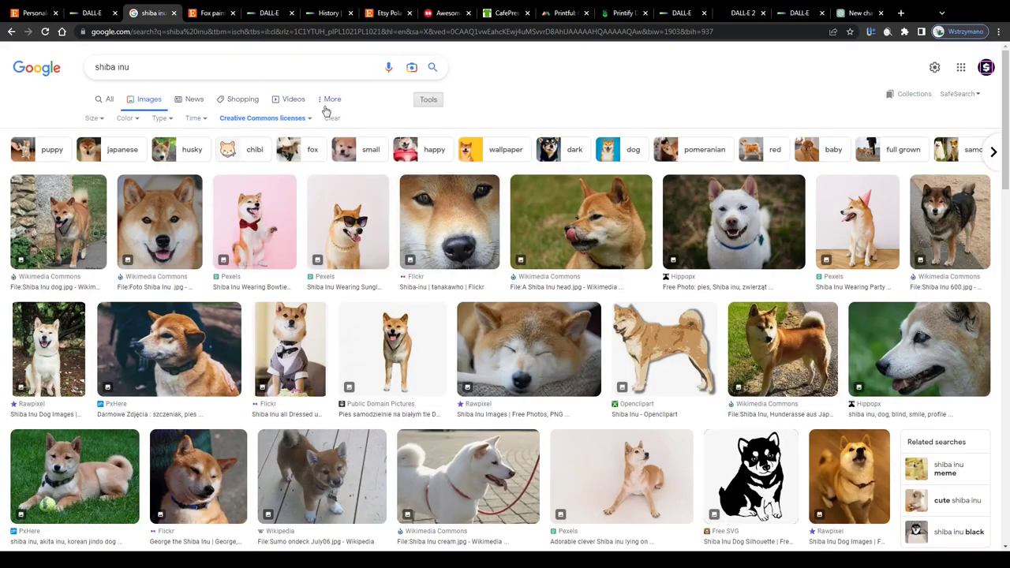
pyautogui.keyDown('ctrl'); pyautogui.scroll(5, 203, 83); pyautogui.keyUp('ctrl')
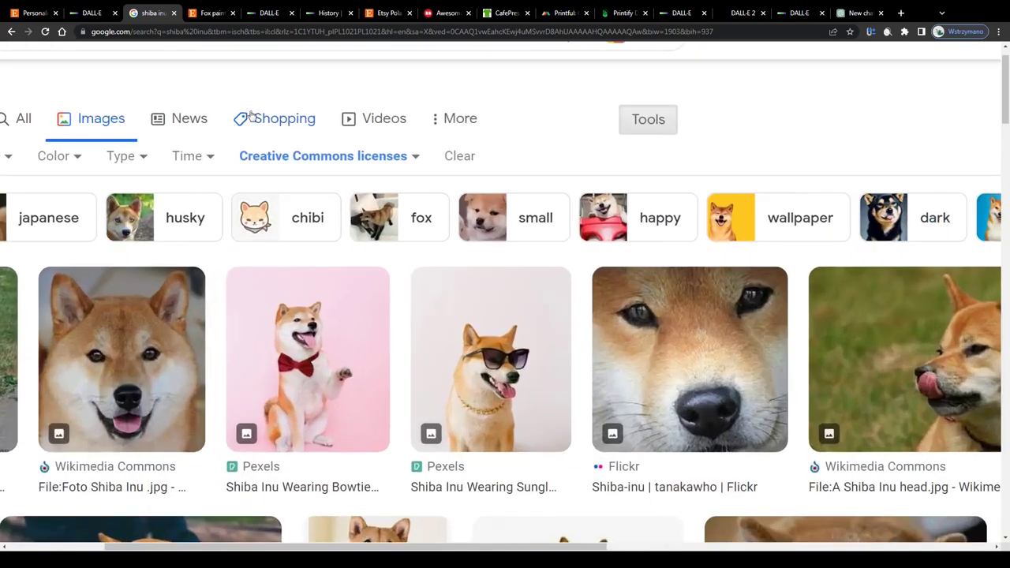
pyautogui.click(416, 158)
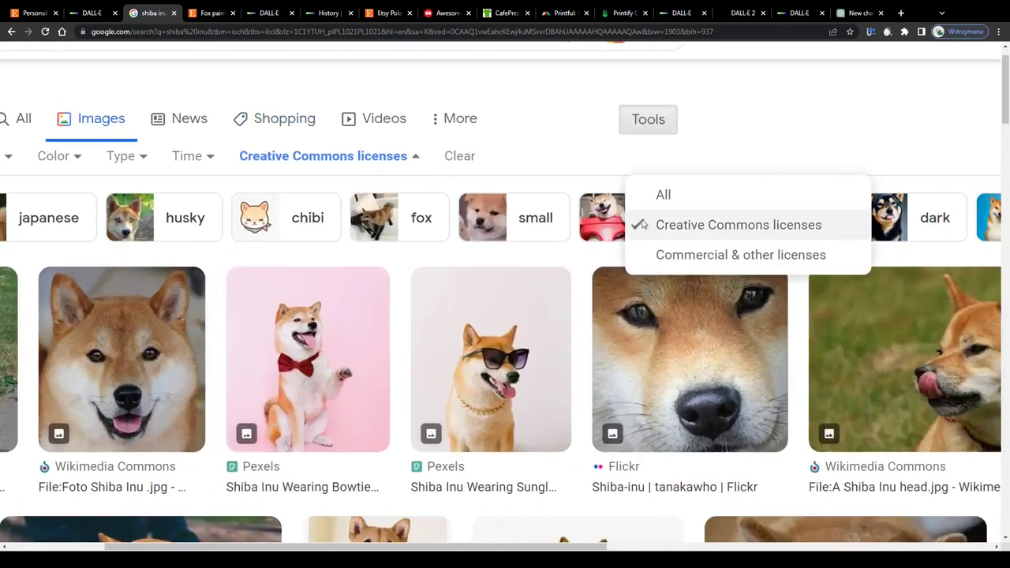
pyautogui.click(546, 159)
pyautogui.scroll(-2, 400, 262)
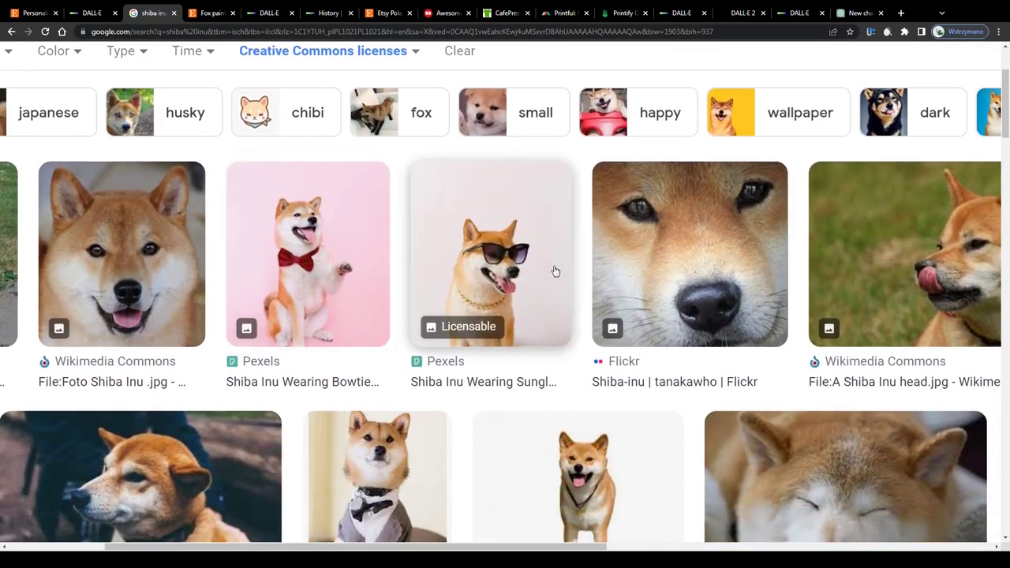
pyautogui.keyDown('ctrl'); pyautogui.scroll(-5, 541, 271); pyautogui.keyUp('ctrl')
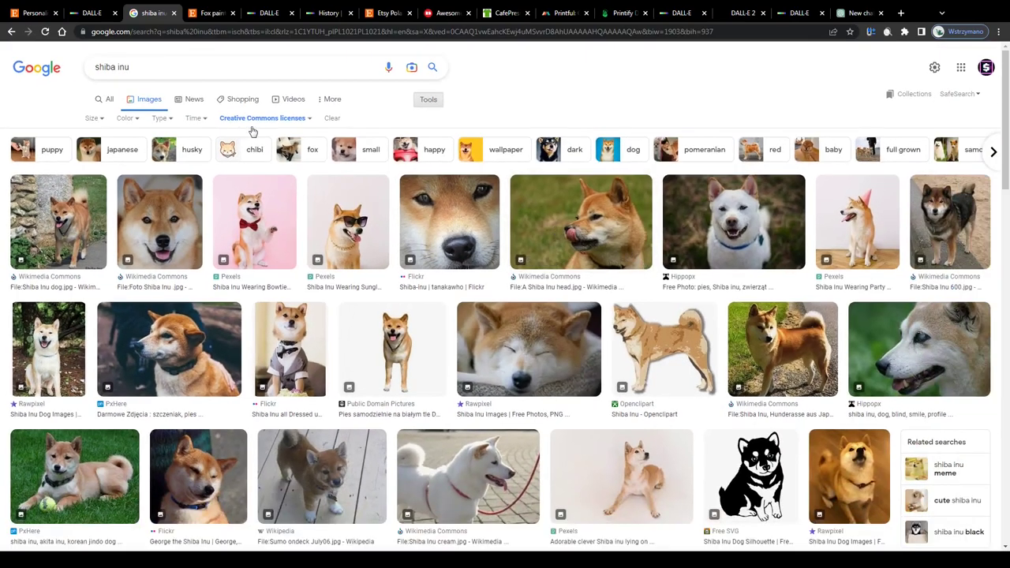
pyautogui.scroll(-5, 272, 233)
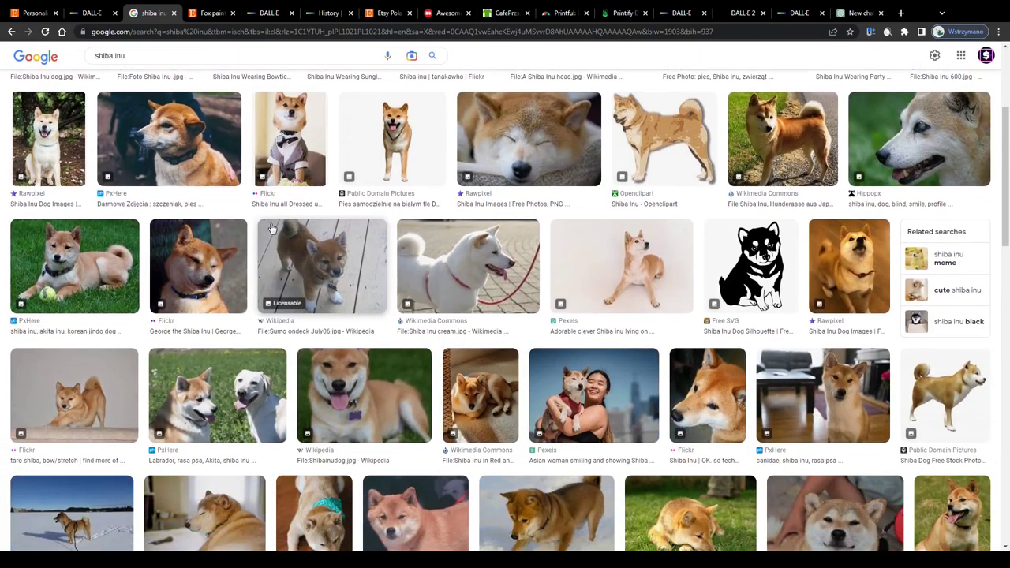
pyautogui.scroll(5, 272, 229)
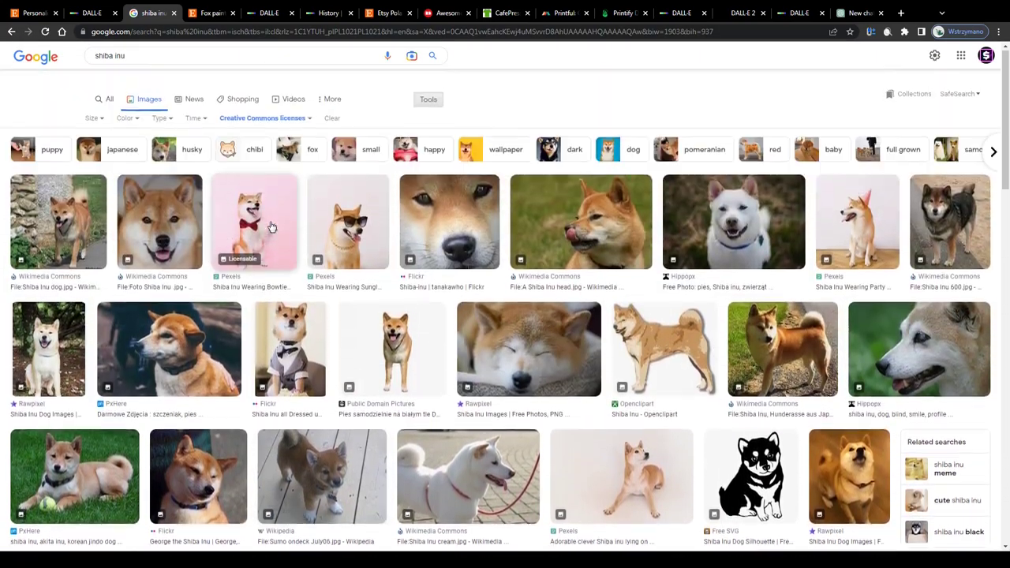
pyautogui.click(85, 12)
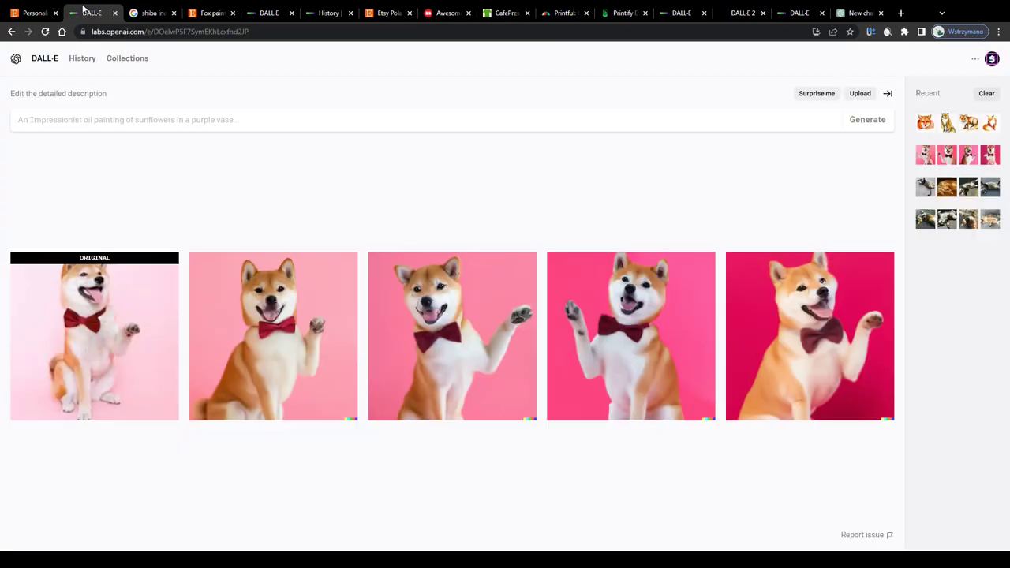
# Examine the prices and styles of the fox painting listings on Etsy, including the watercolor prints.
pyautogui.click(211, 13)
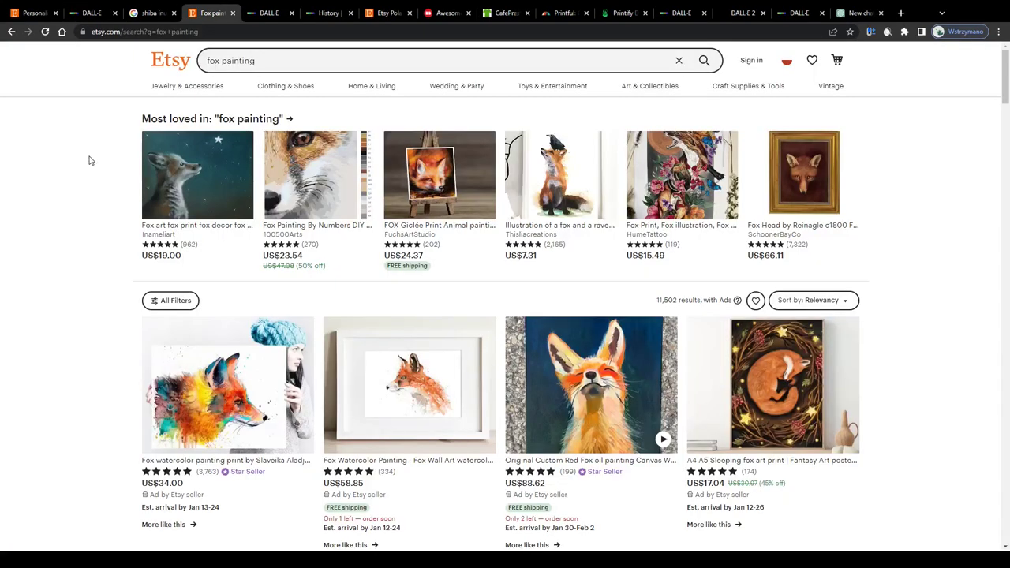
pyautogui.scroll(-4, 91, 152)
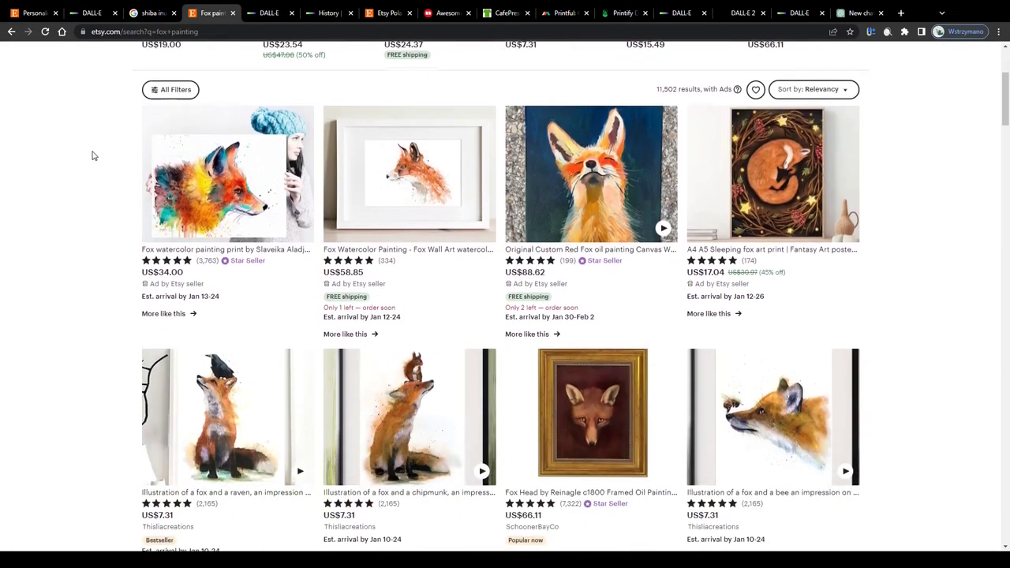
pyautogui.scroll(2, 93, 156)
pyautogui.scroll(1, 663, 203)
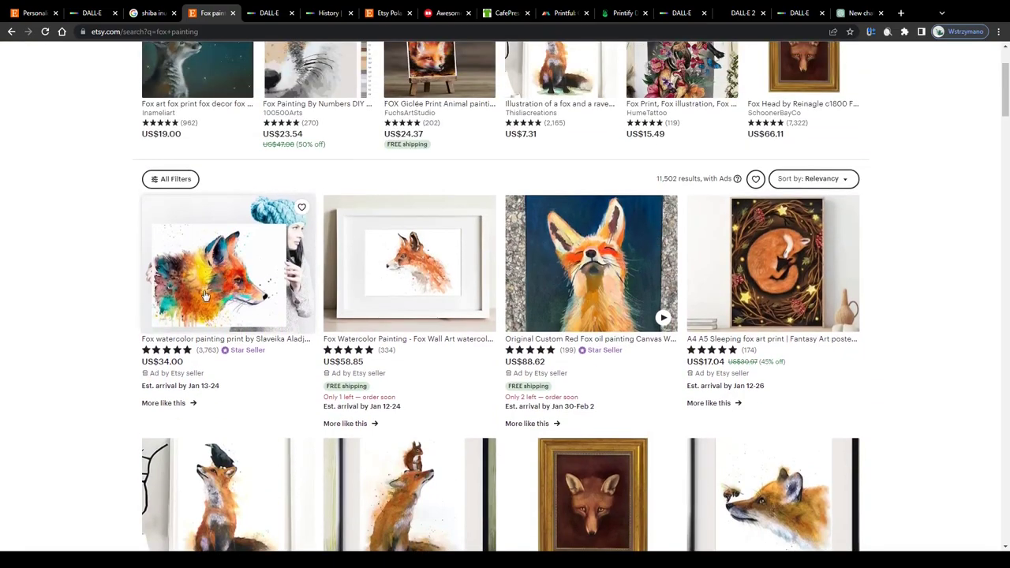
pyautogui.scroll(3, 205, 291)
pyautogui.scroll(-3, 205, 290)
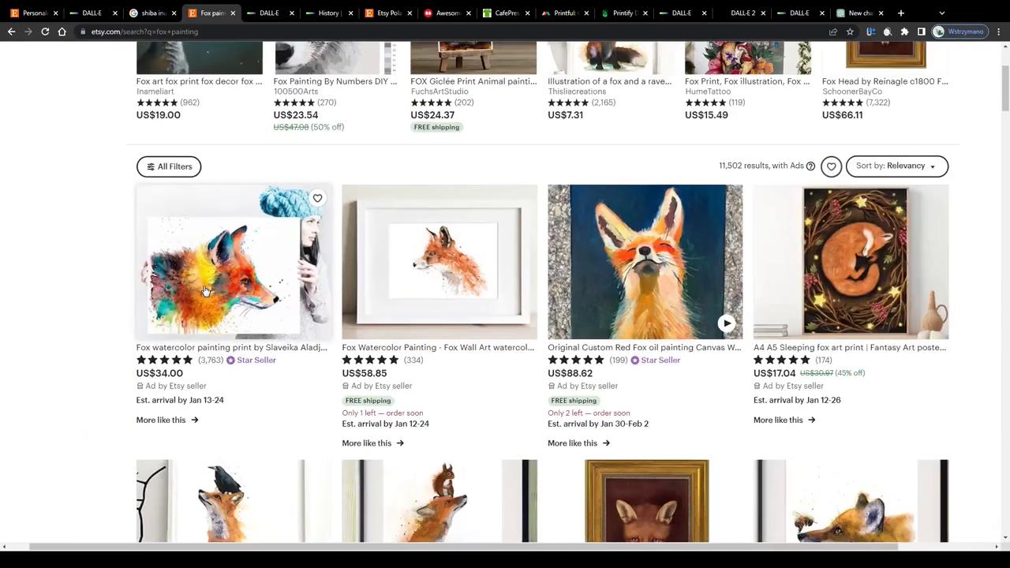
# Generate images in DALL·E from the description "watercolor fox".
pyautogui.click(91, 14)
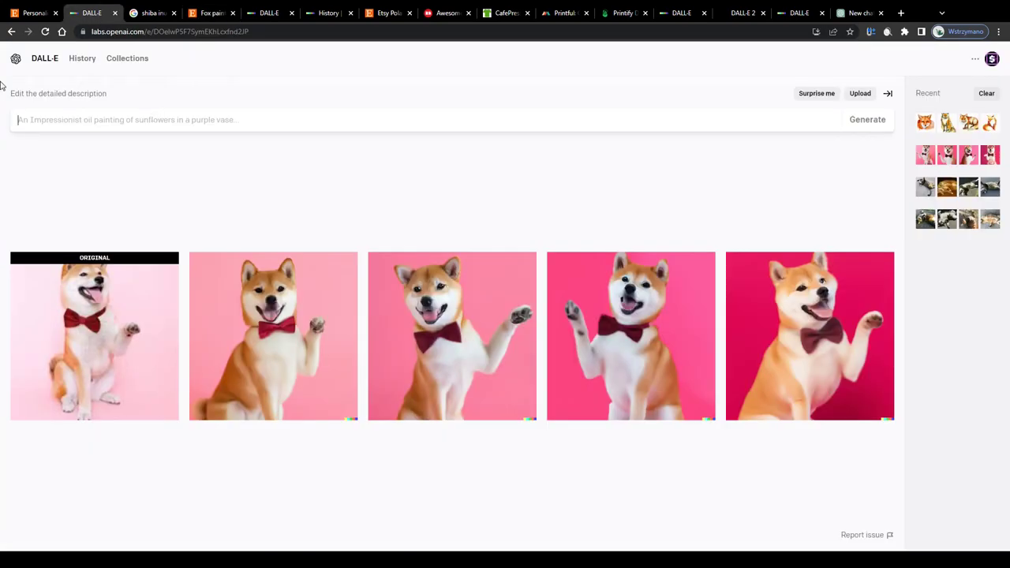
pyautogui.scroll(5, 1, 85)
pyautogui.scroll(1, 95, 106)
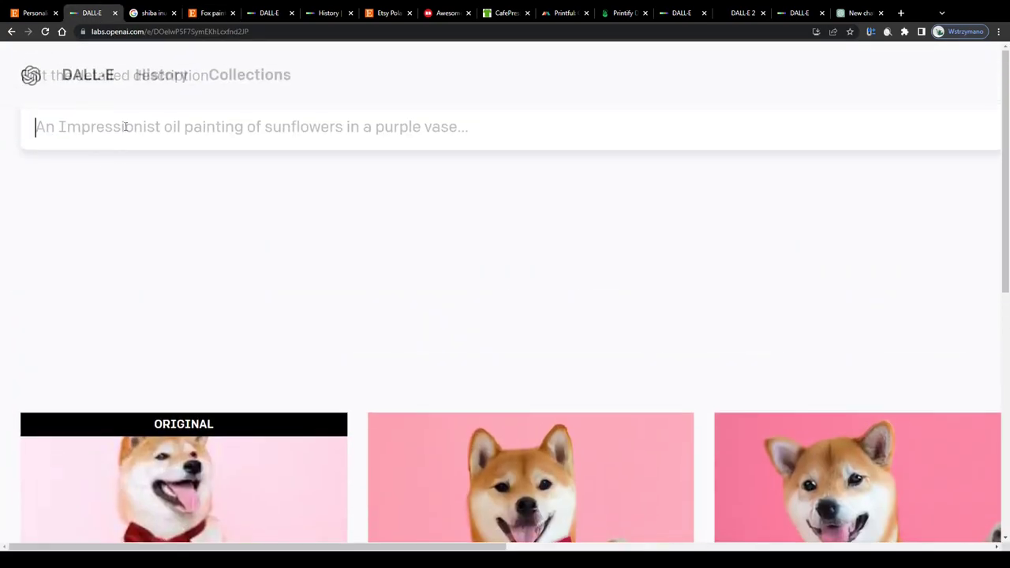
pyautogui.write('watercolor f')
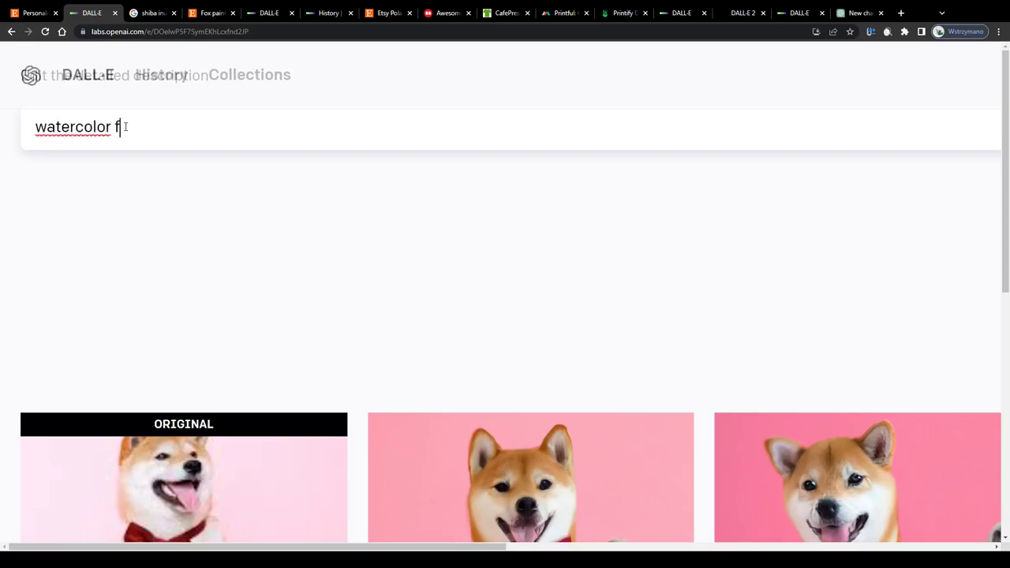
pyautogui.hscroll(10, 847, 116)
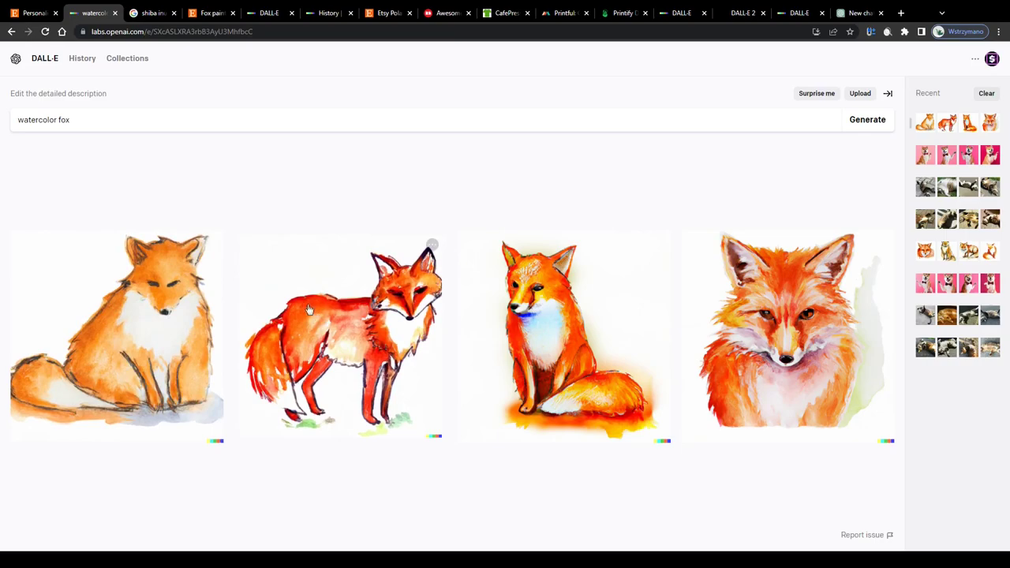
# Examine the four generated watercolor fox images up close.
pyautogui.scroll(2, 795, 317)
pyautogui.hotkey('ctrl', '+')
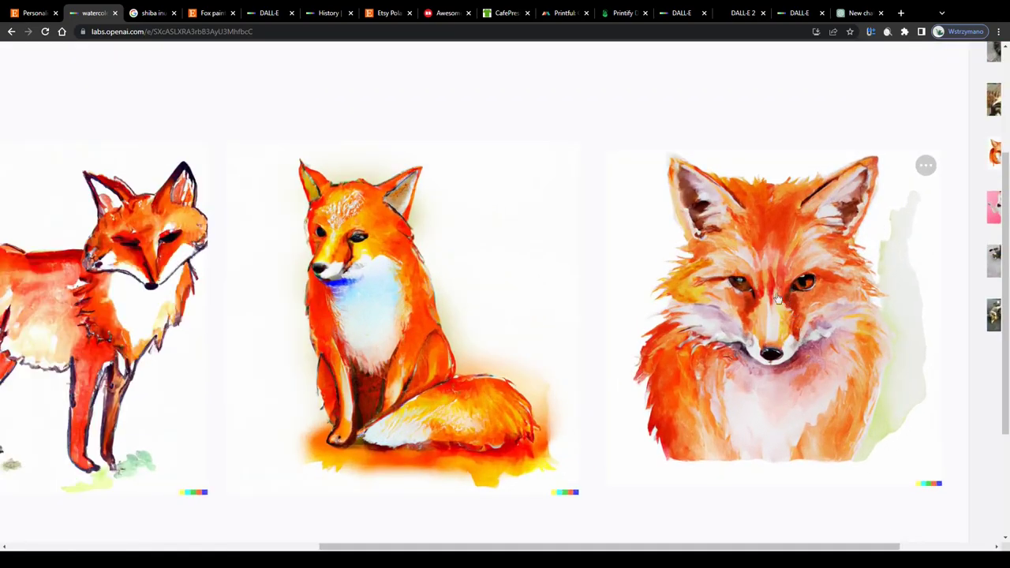
pyautogui.hotkey('ctrl', '+')
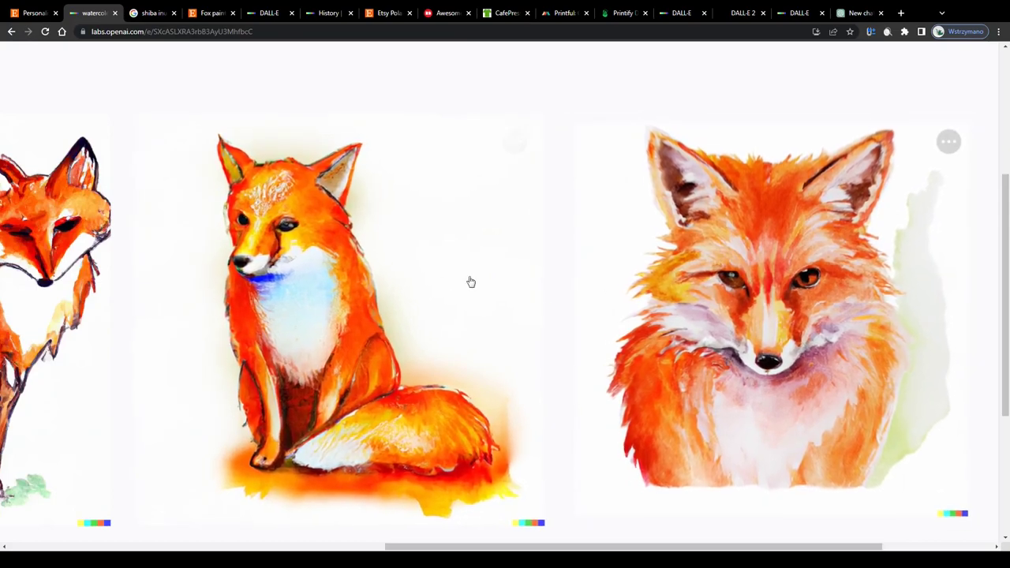
pyautogui.scroll(-5, 451, 279)
pyautogui.scroll(5, 142, 322)
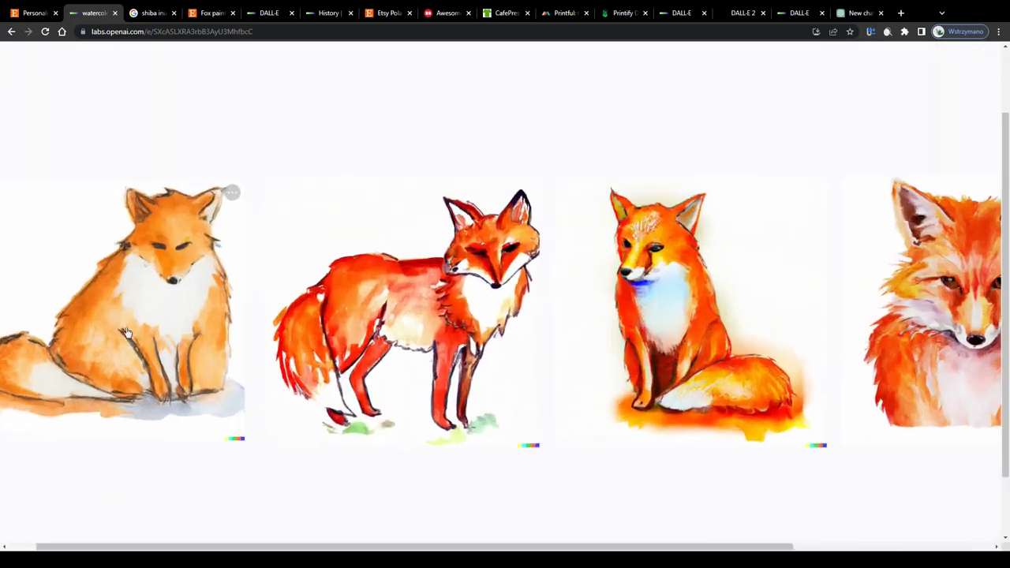
pyautogui.scroll(-5, 152, 289)
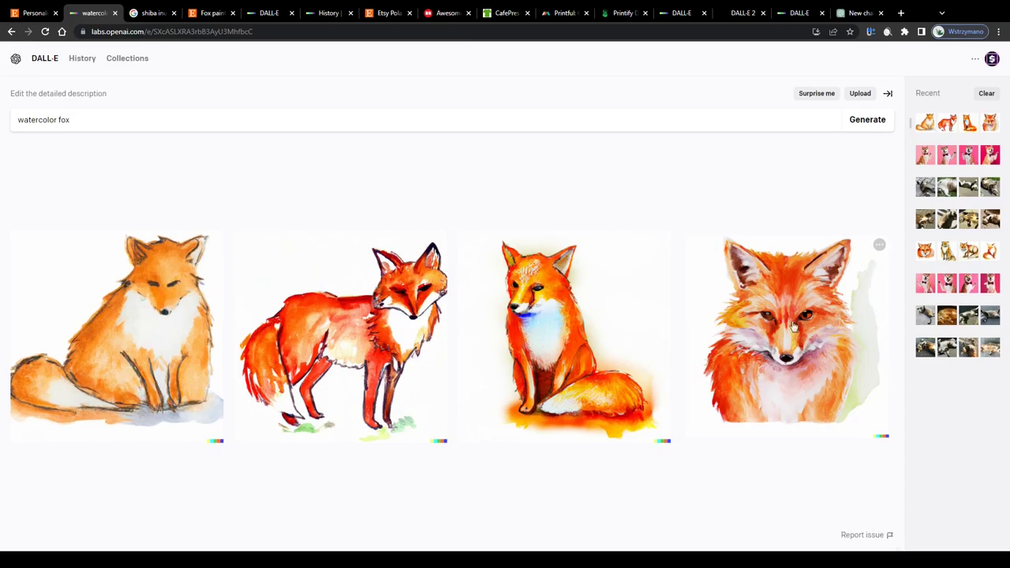
pyautogui.scroll(2, 818, 307)
pyautogui.hotkey('ctrl', '+')
pyautogui.hotkey('ctrl', '+')
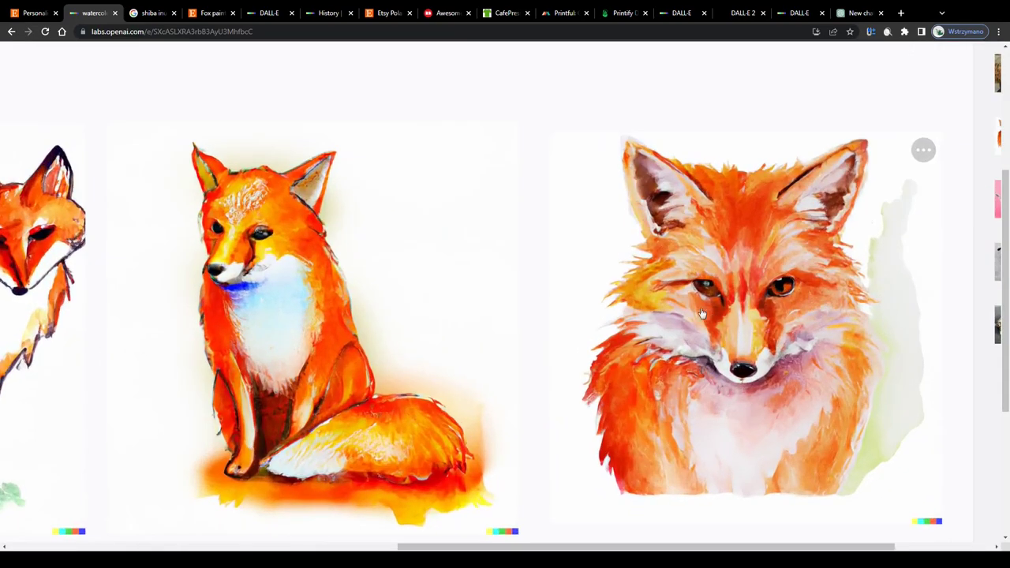
# Extend the DALL·E image description to "watercolor fox details".
pyautogui.hotkey('ctrl', '0')
pyautogui.click(743, 321)
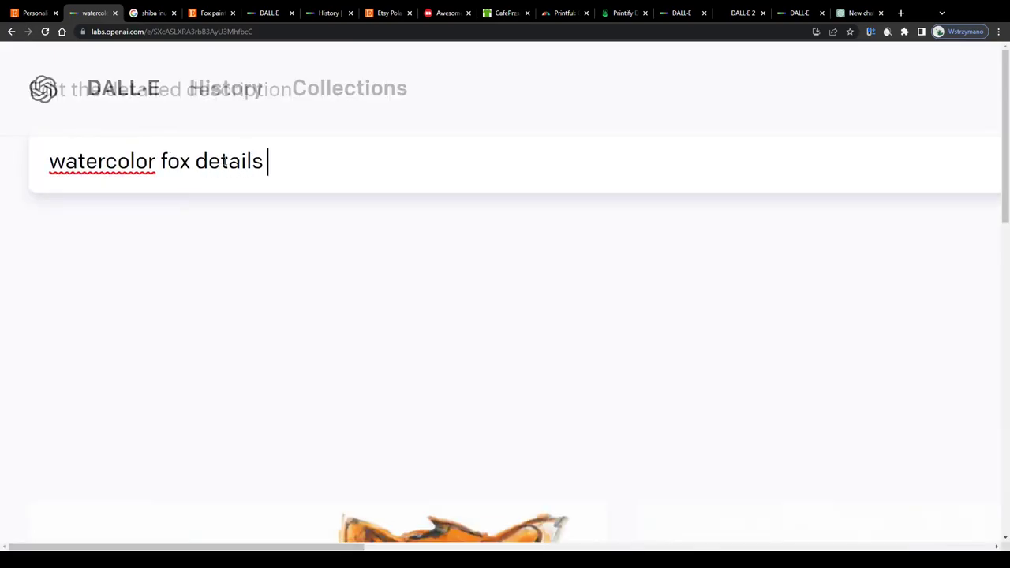
pyautogui.write('details details ....')
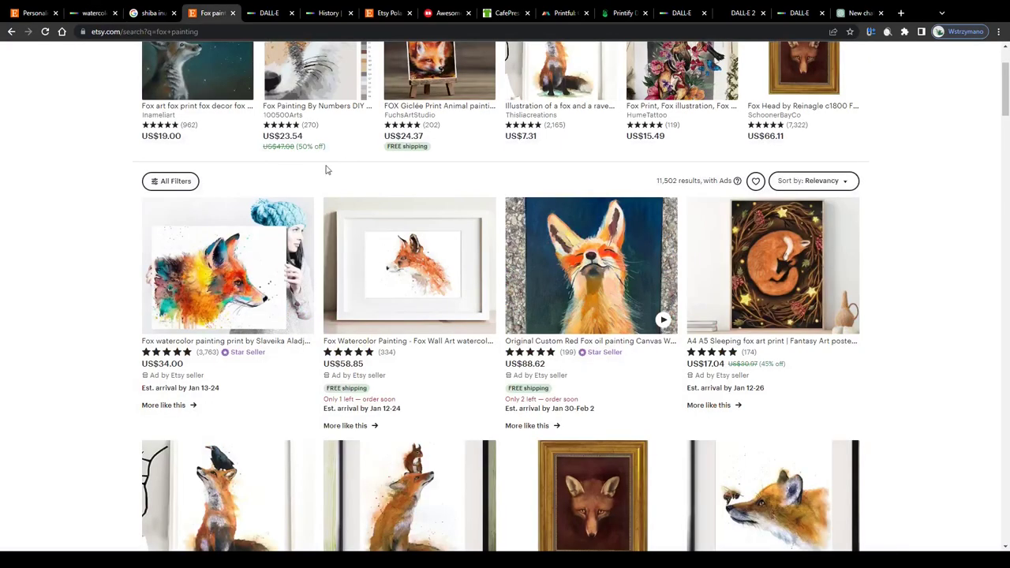
# Look through more of Etsy's fox painting listings for artwork comparable to the generated foxes.
pyautogui.scroll(-8, 237, 174)
pyautogui.scroll(-2, 201, 179)
pyautogui.scroll(5, 201, 179)
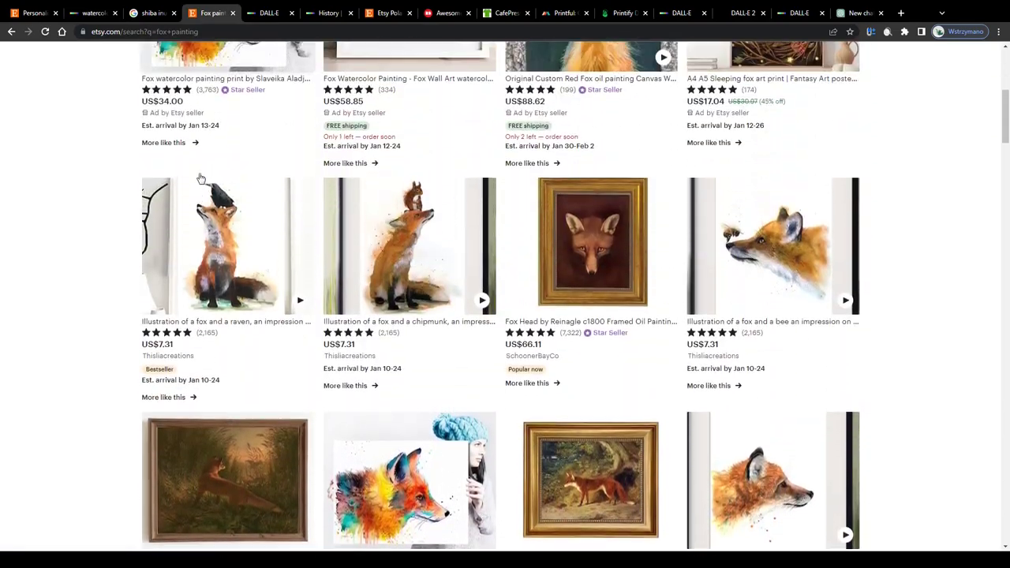
pyautogui.scroll(5, 201, 178)
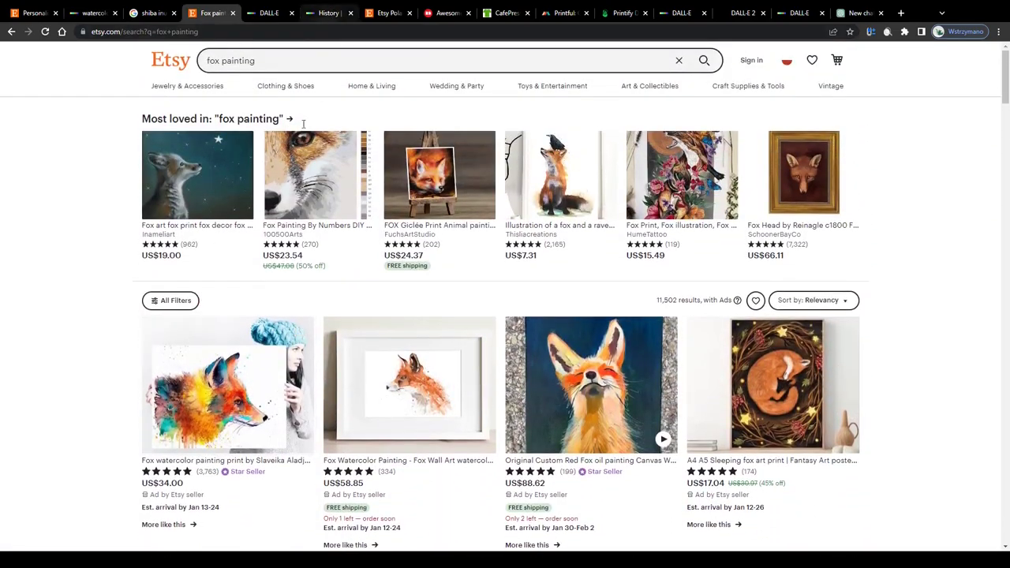
pyautogui.scroll(-3, 302, 251)
pyautogui.scroll(3, 303, 251)
# Open a watercolor fox from the DALL·E generation history and examine its download, share and save options.
pyautogui.click(322, 12)
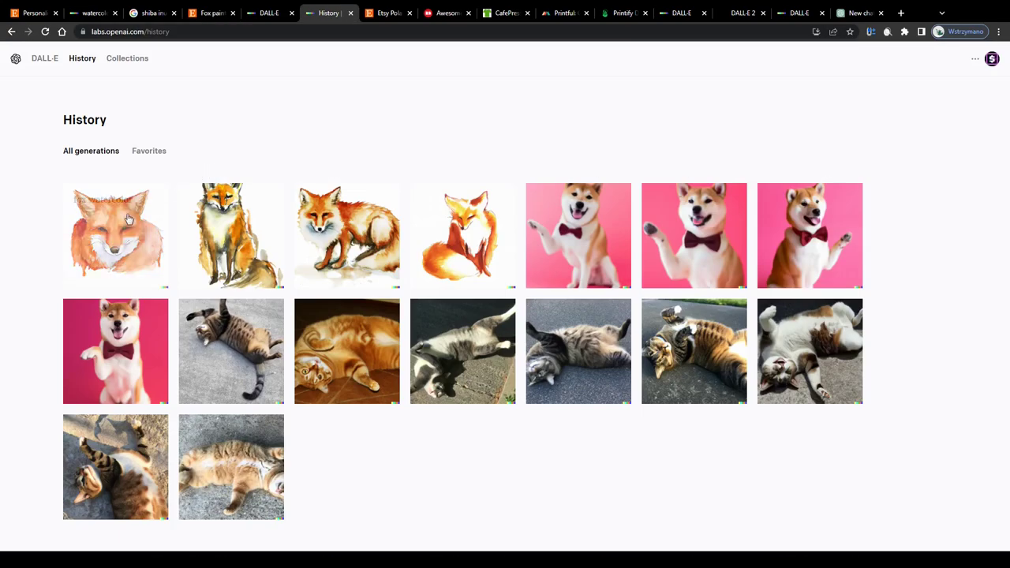
pyautogui.scroll(2, 50, 210)
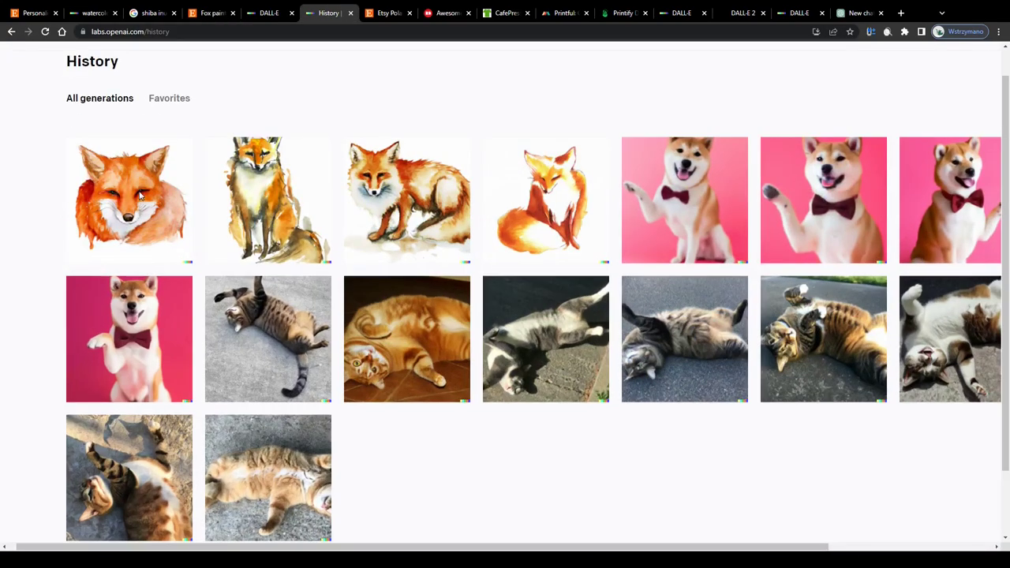
pyautogui.scroll(3, 139, 196)
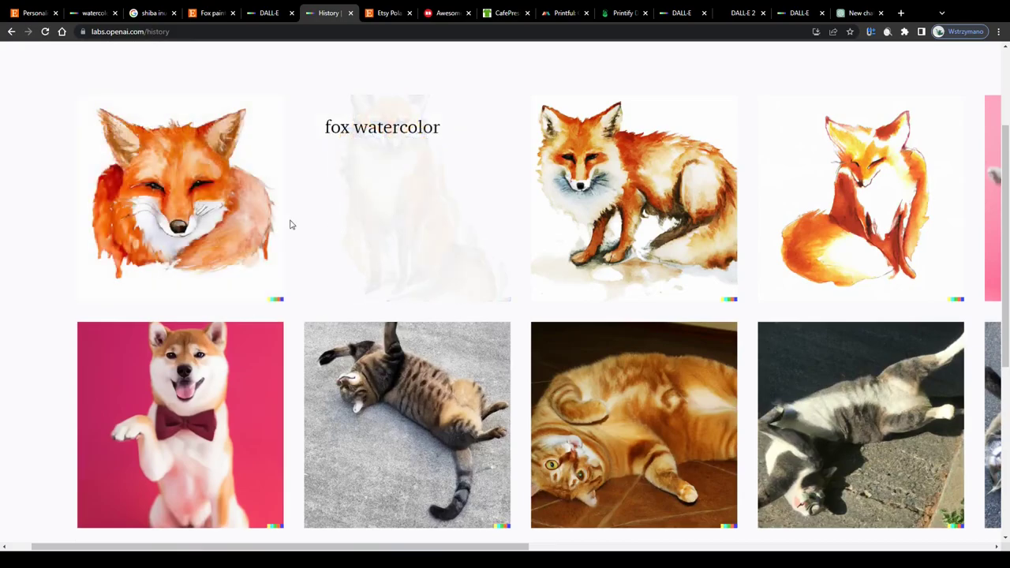
pyautogui.click(237, 217)
pyautogui.scroll(3, 824, 110)
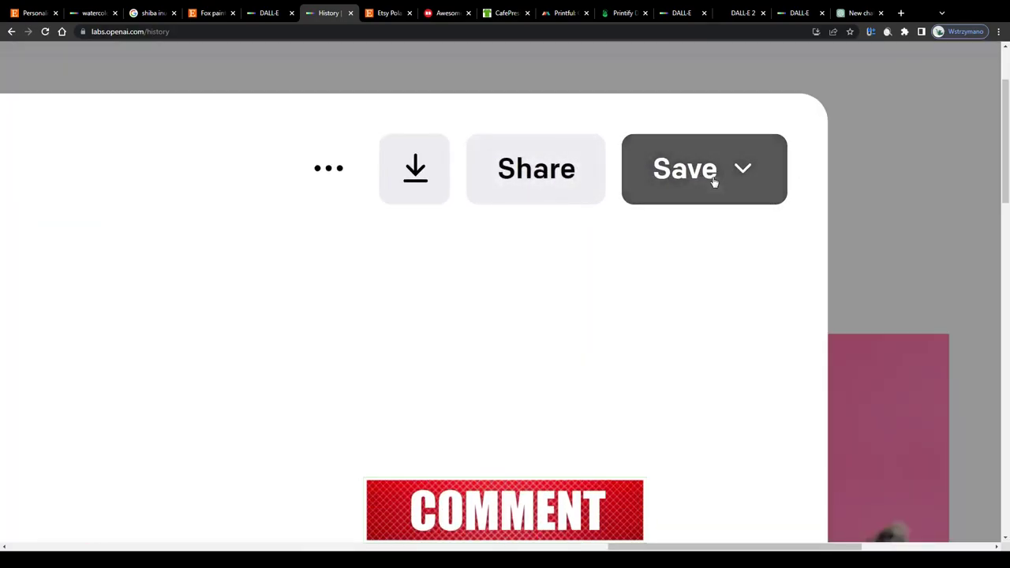
# Look over the Etsy home page, from its popular gifts to the section explaining what Etsy is.
pyautogui.hotkey('ctrl', 'Tab')
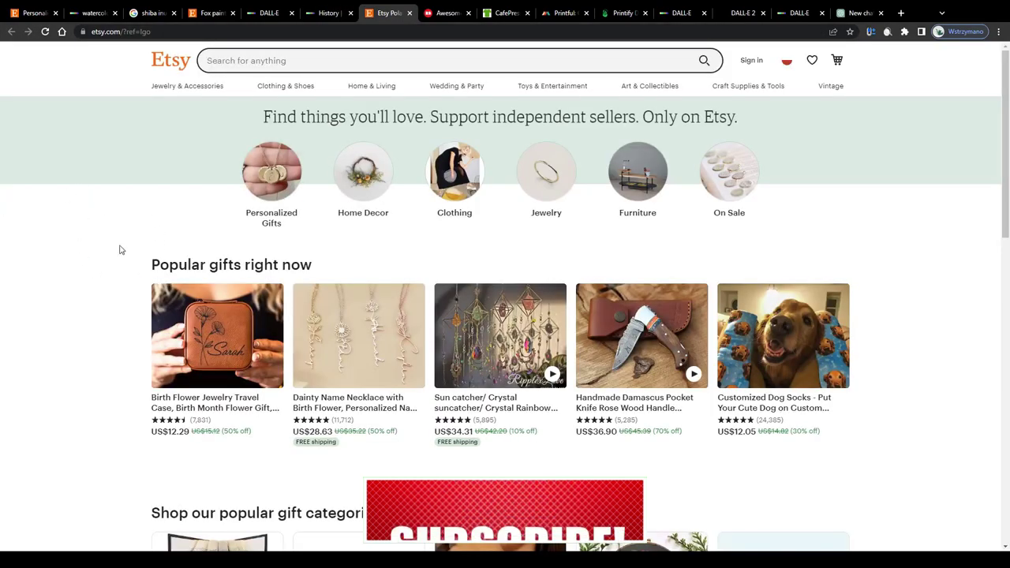
pyautogui.scroll(-3, 128, 204)
pyautogui.scroll(-10, 128, 203)
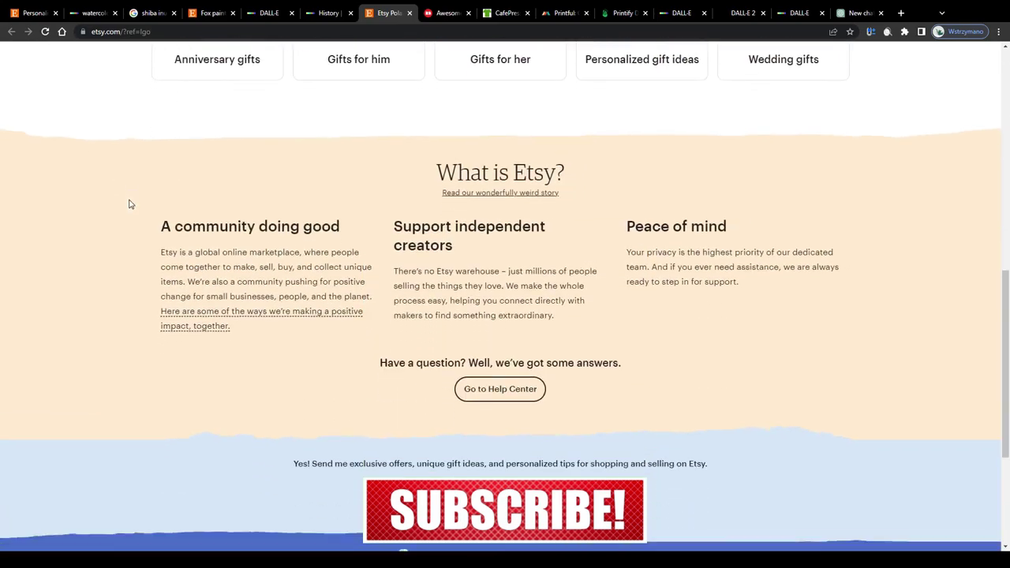
pyautogui.scroll(2, 130, 204)
pyautogui.scroll(15, 130, 205)
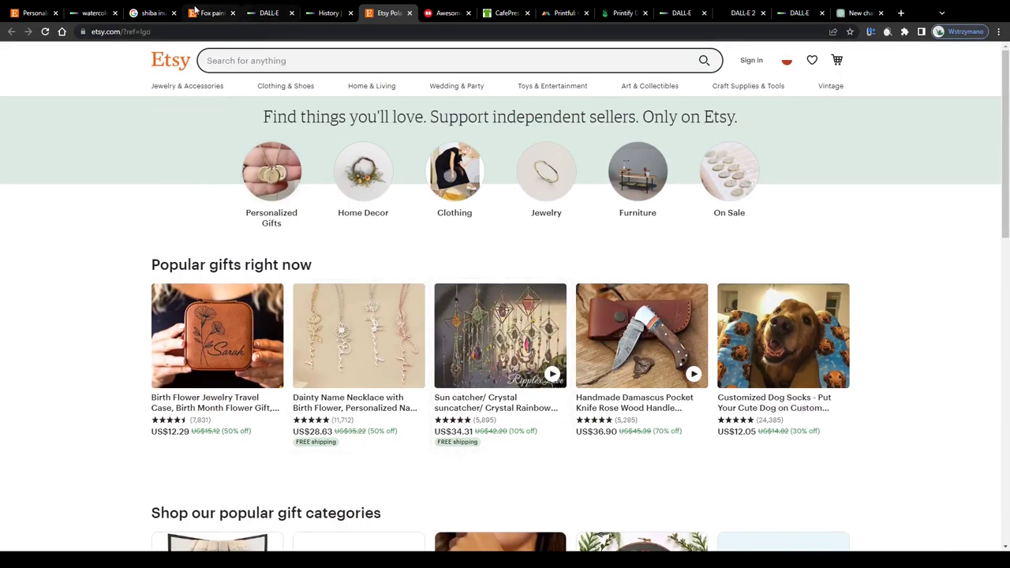
# Look through the custom product sites CafePress, Printful and Printify, and read Printify's list of benefits up close.
pyautogui.hotkey('ctrl', 'Tab')
pyautogui.click(501, 11)
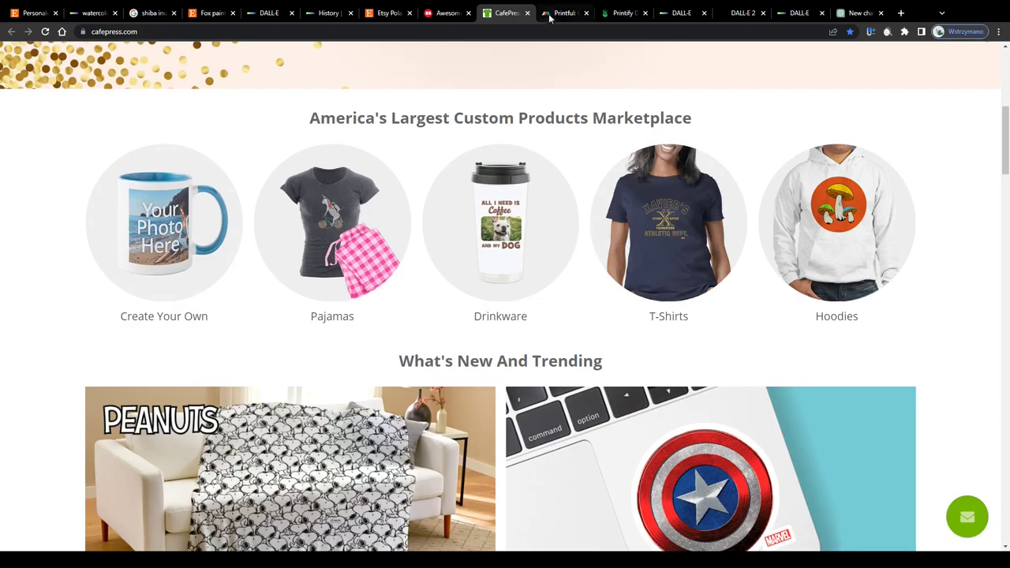
pyautogui.hotkey('ctrl', 'Tab')
pyautogui.hotkey('ctrl', 'Tab')
pyautogui.scroll(3, 199, 191)
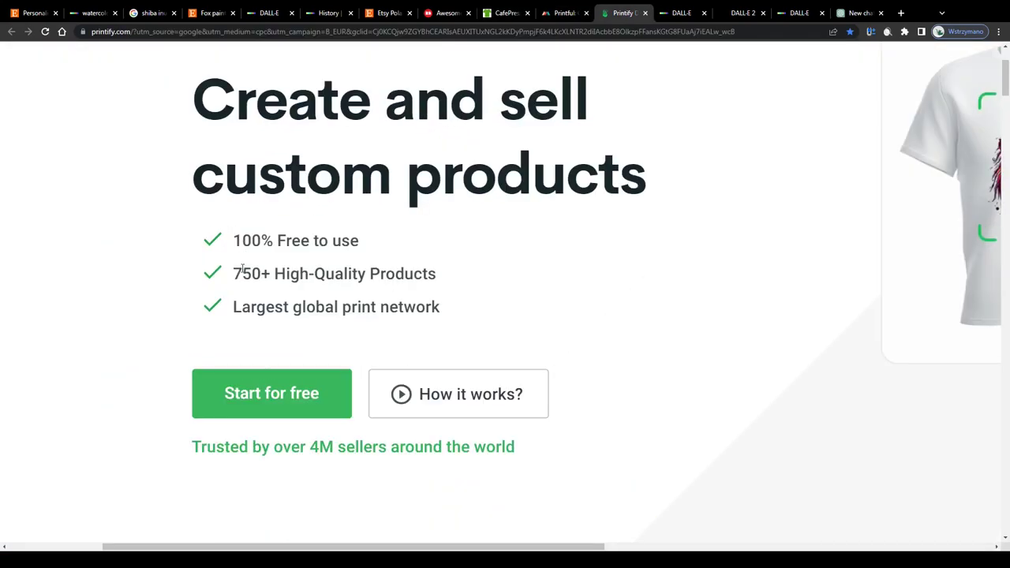
pyautogui.moveTo(233, 241)
pyautogui.mouseDown()
pyautogui.moveTo(444, 268)
pyautogui.moveTo(251, 245)
pyautogui.moveTo(402, 266)
pyautogui.moveTo(286, 241)
pyautogui.moveTo(464, 290)
pyautogui.moveTo(238, 245)
pyautogui.mouseUp()
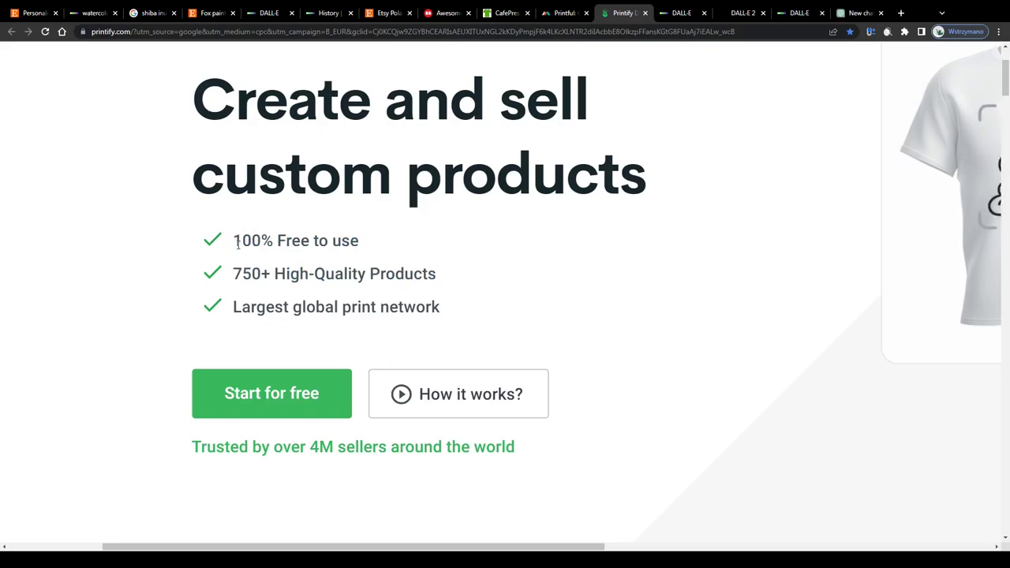
# Dismiss the cookie notice on the Printify home page.
pyautogui.hotkey('ctrl', '-')
pyautogui.hotkey('ctrl', '-')
pyautogui.hotkey('ctrl', '-')
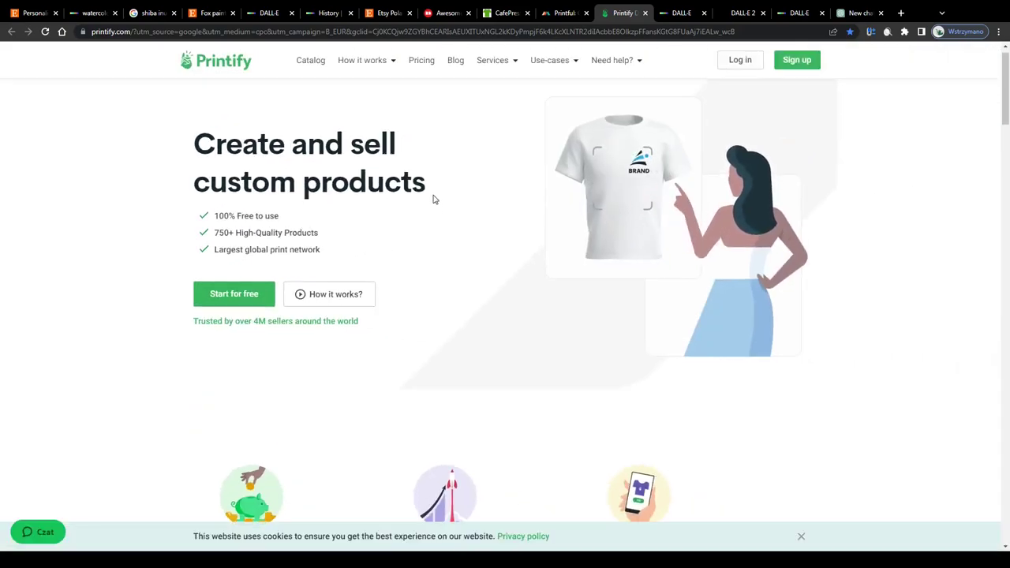
pyautogui.click(801, 536)
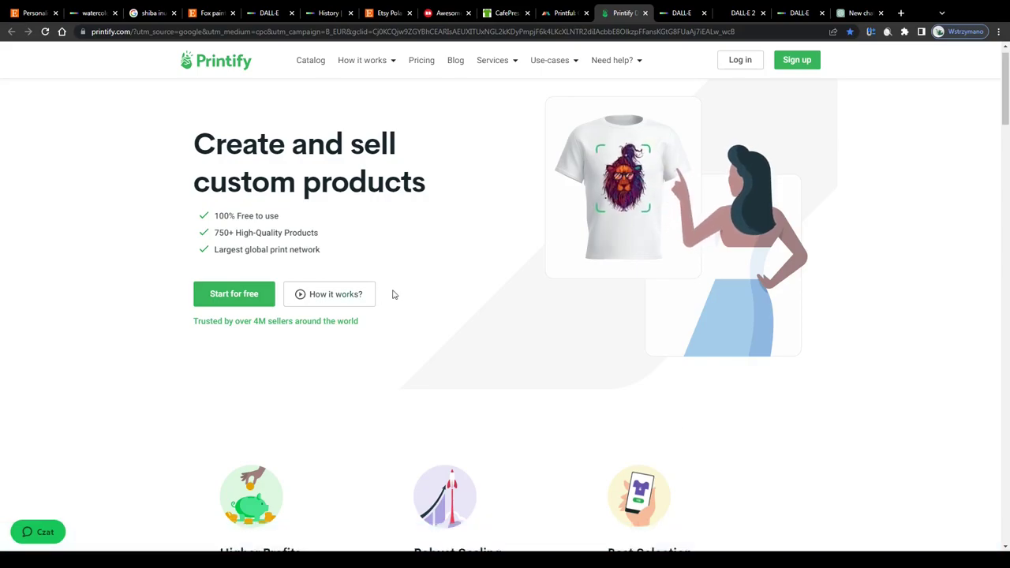
# Look over Printify's profit, scaling and selection benefits and the range of products that designs can be added to.
pyautogui.scroll(-3, 426, 293)
pyautogui.scroll(-2, 429, 293)
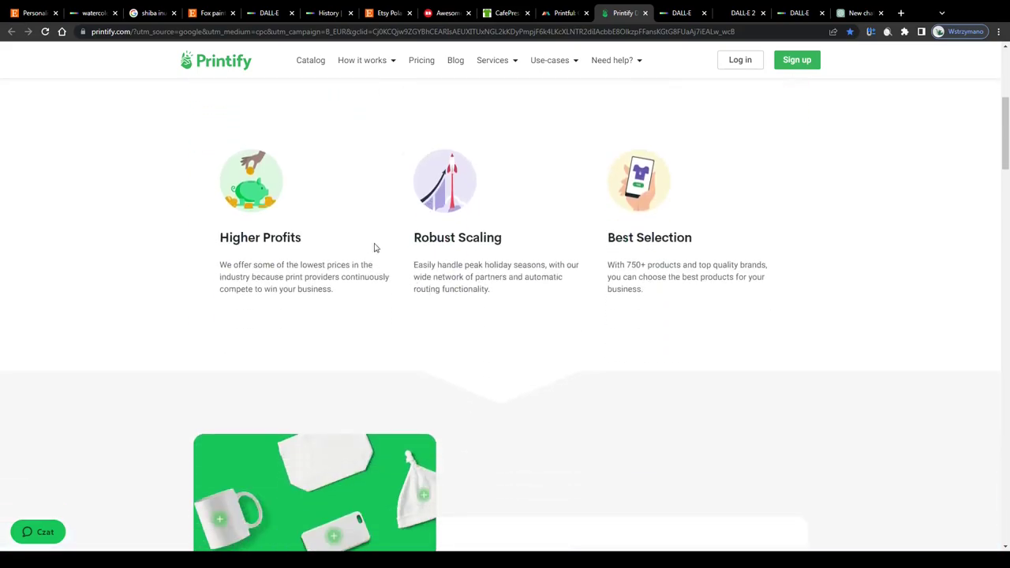
pyautogui.moveTo(221, 245)
pyautogui.mouseDown()
pyautogui.moveTo(313, 242)
pyautogui.moveTo(207, 241)
pyautogui.mouseUp()
pyautogui.scroll(-5, 243, 255)
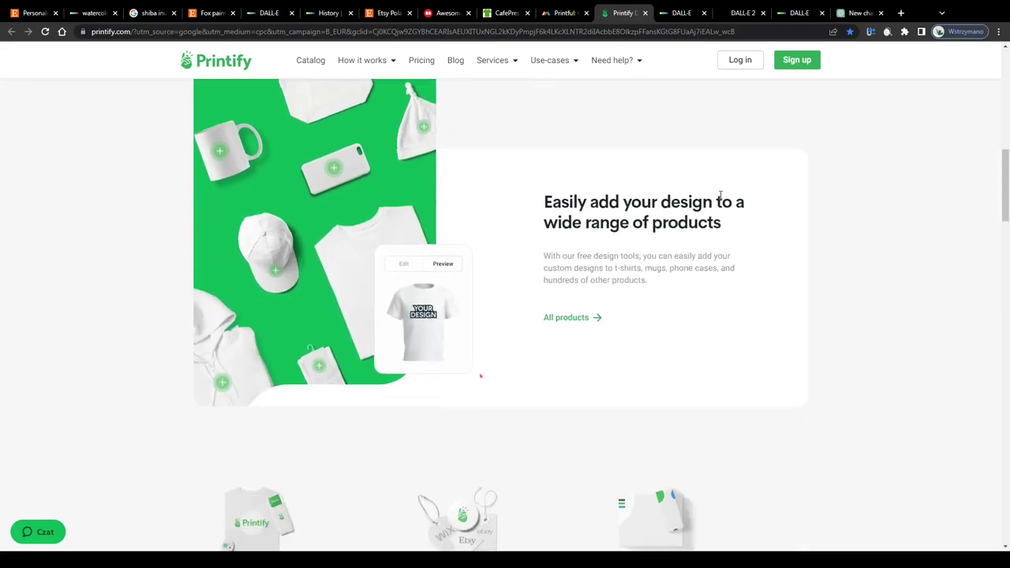
pyautogui.scroll(3, 321, 207)
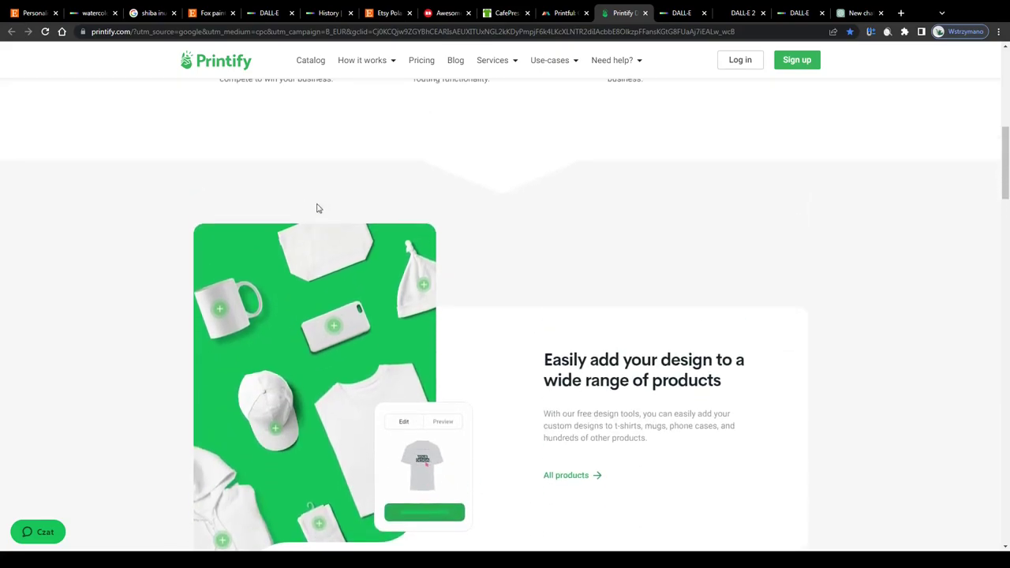
pyautogui.scroll(5, 242, 425)
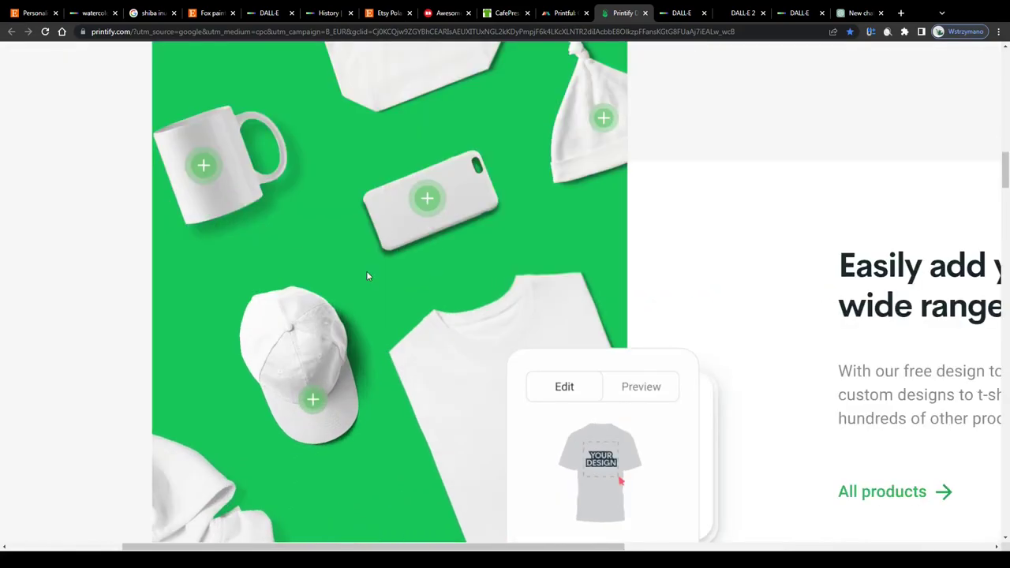
pyautogui.scroll(-5, 532, 372)
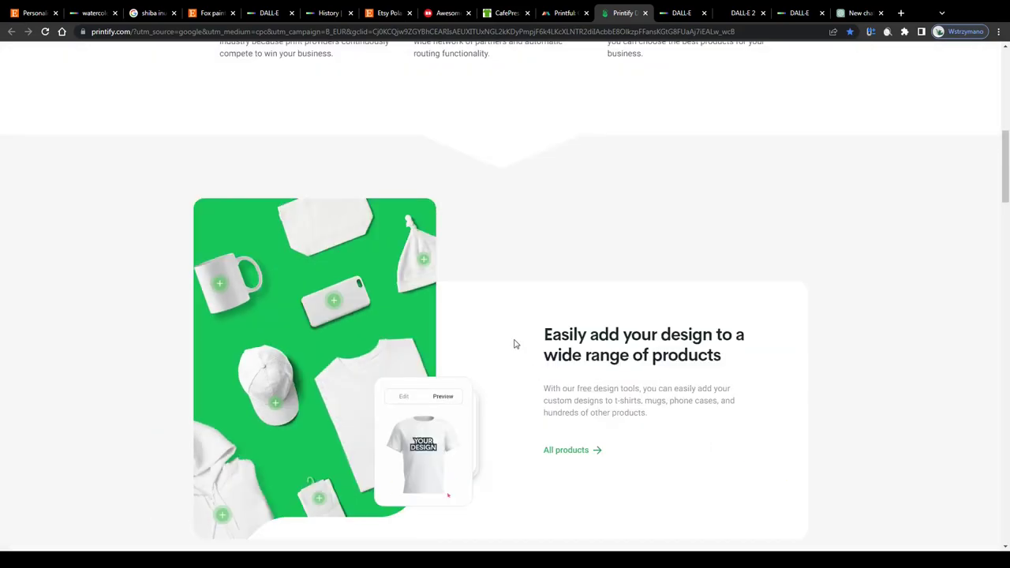
# Read Printify's sections on creating custom products, selling on your terms and order fulfillment up close.
pyautogui.scroll(-5, 505, 331)
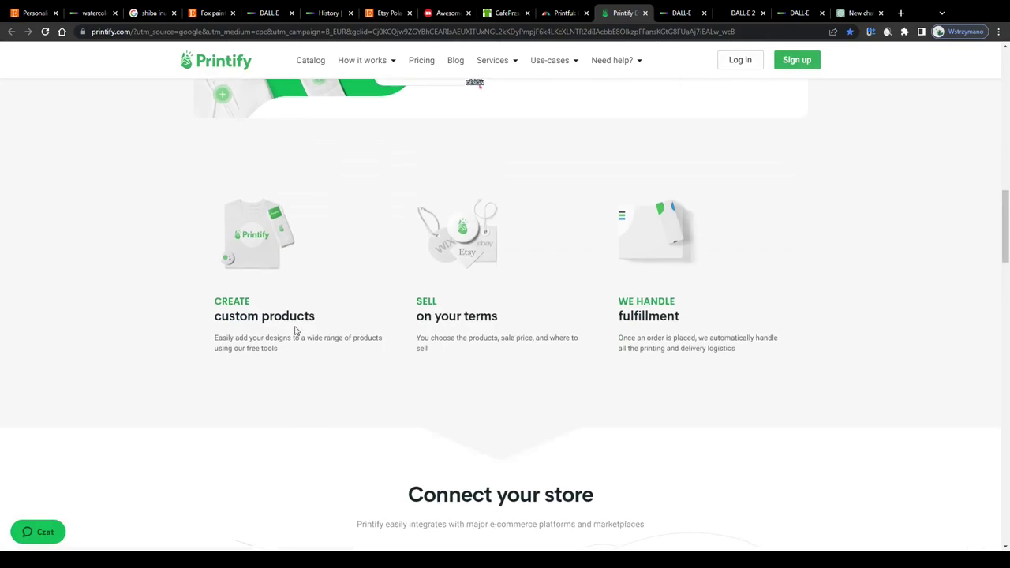
pyautogui.scroll(5, 266, 296)
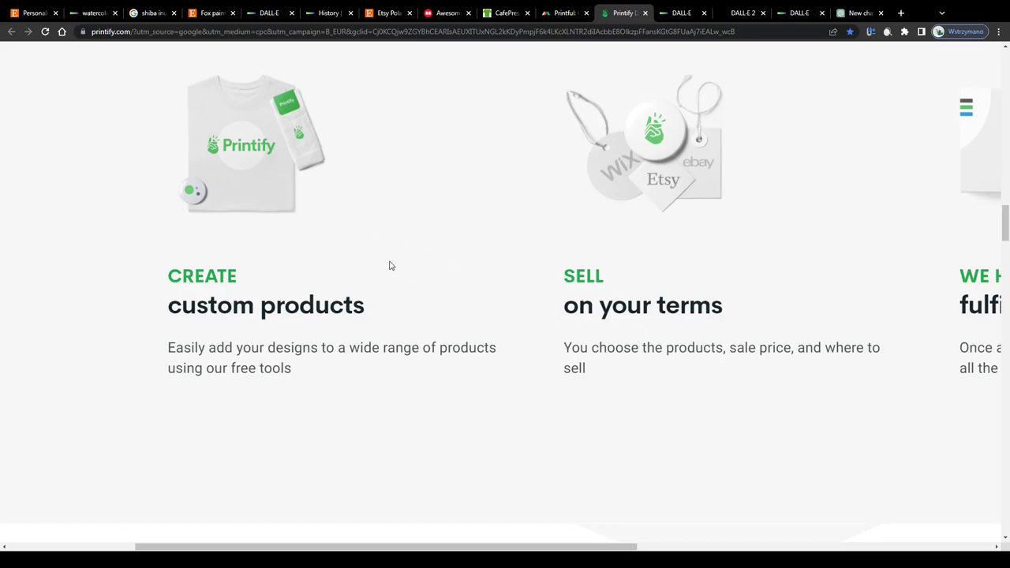
pyautogui.scroll(1, 323, 272)
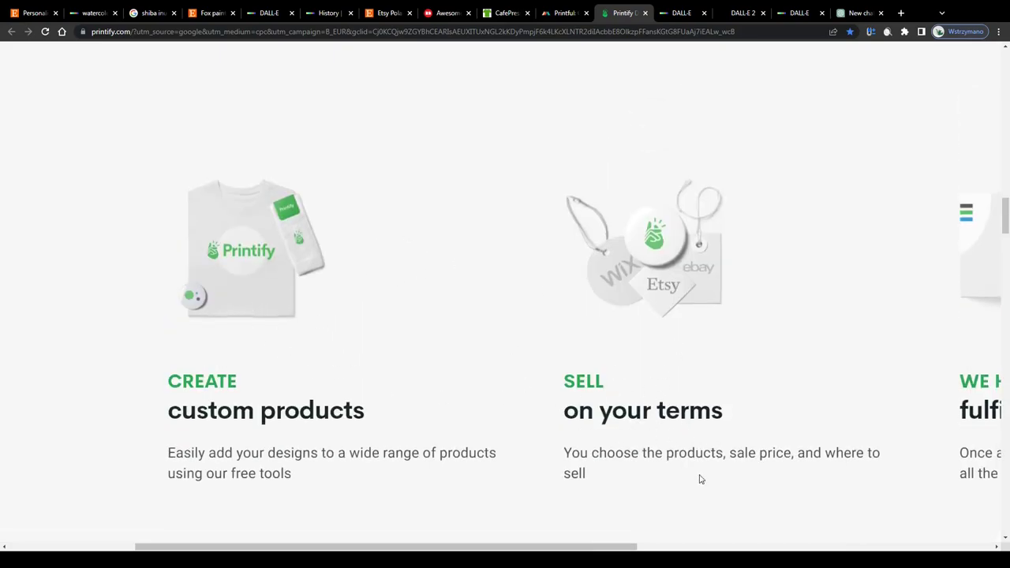
pyautogui.scroll(-3, 732, 431)
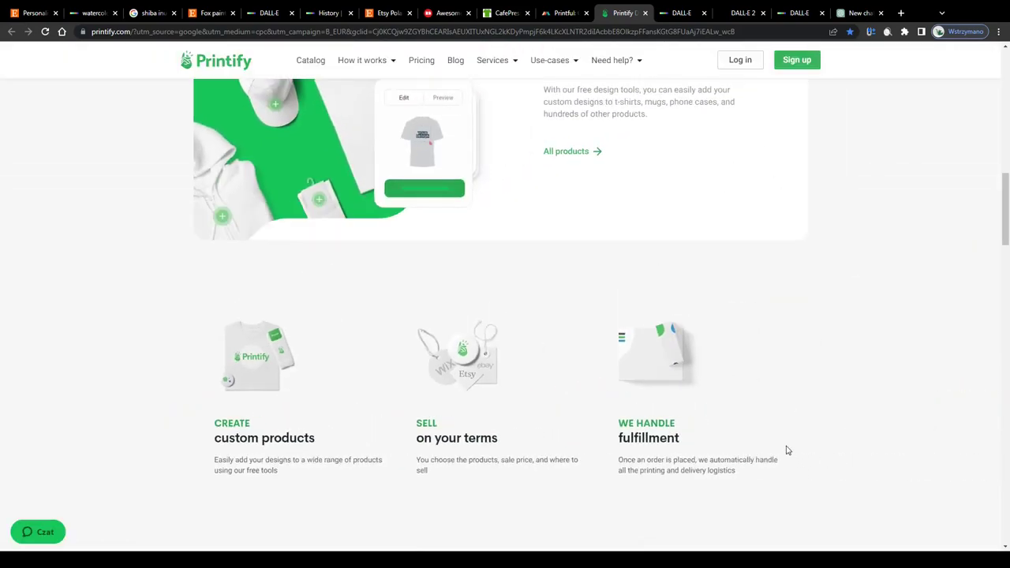
pyautogui.scroll(-1, 787, 451)
pyautogui.keyDown('ctrl'); pyautogui.scroll(4, 800, 365); pyautogui.keyUp('ctrl')
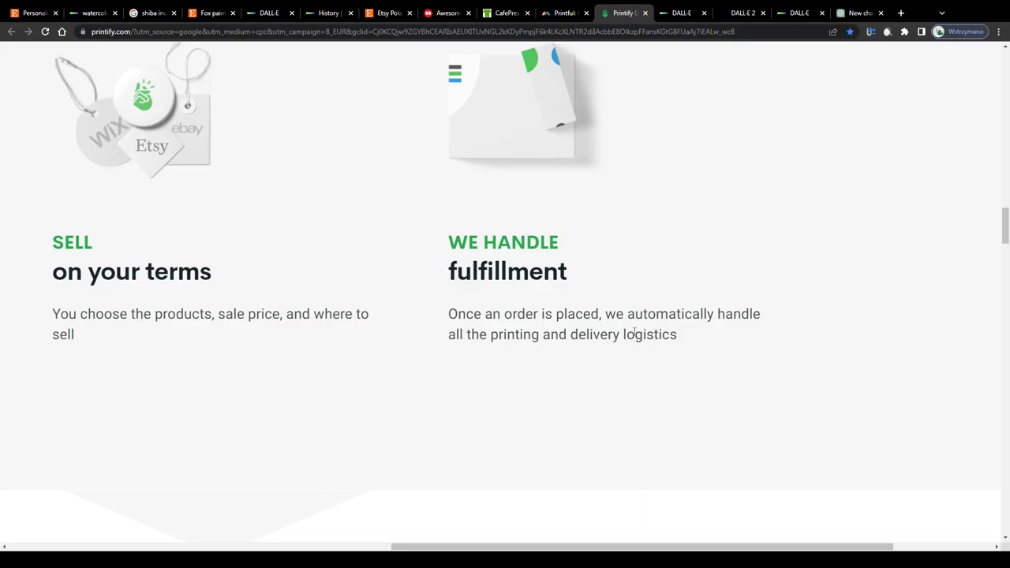
pyautogui.scroll(1, 588, 355)
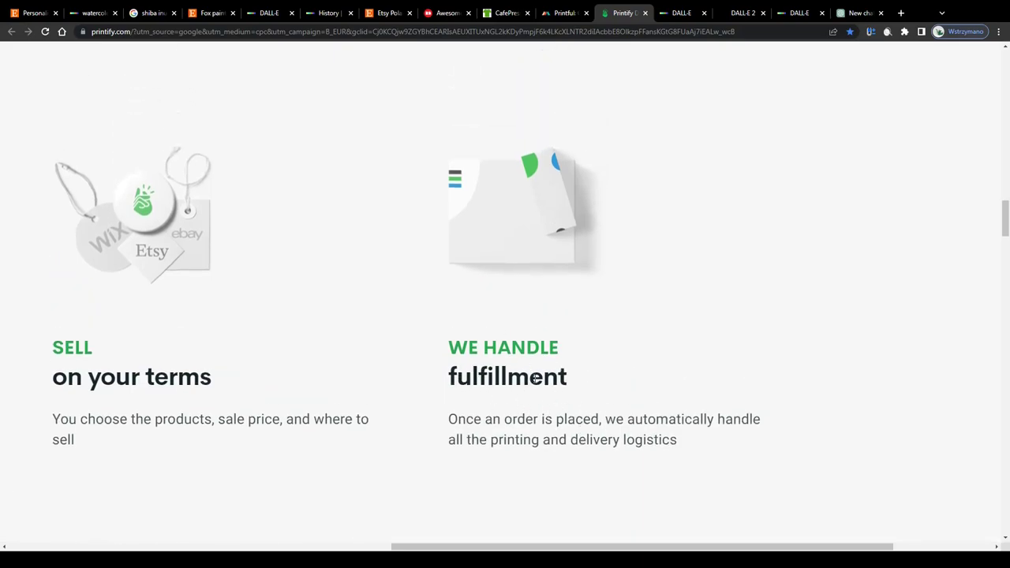
pyautogui.keyDown('ctrl'); pyautogui.scroll(-5, 534, 378); pyautogui.keyUp('ctrl')
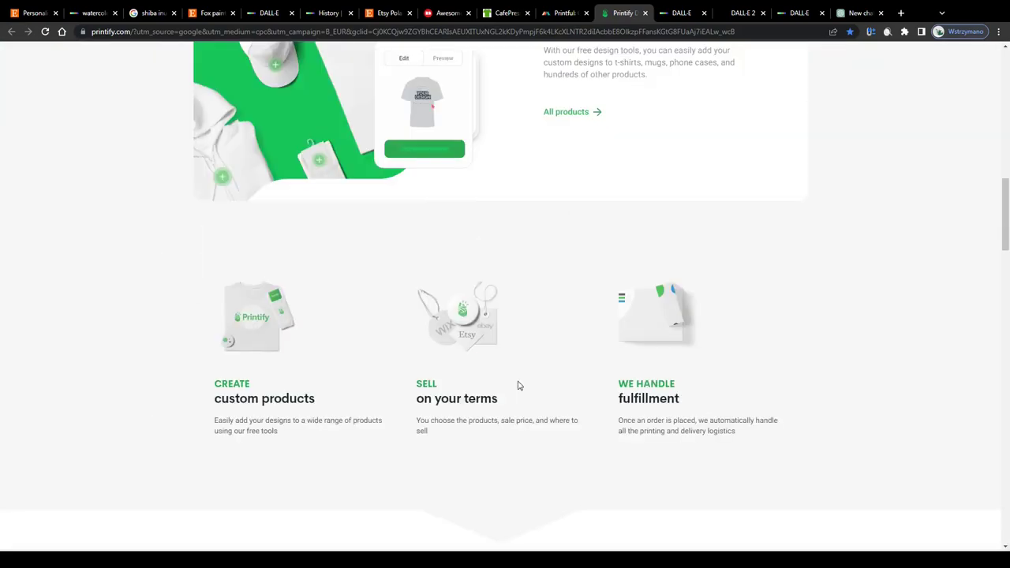
pyautogui.scroll(7, 518, 386)
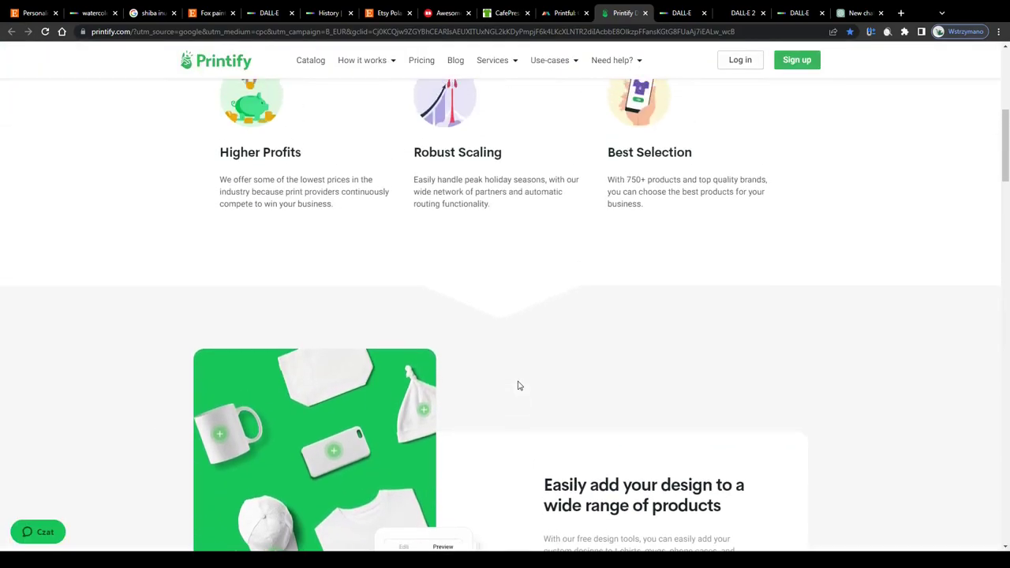
pyautogui.scroll(3, 517, 386)
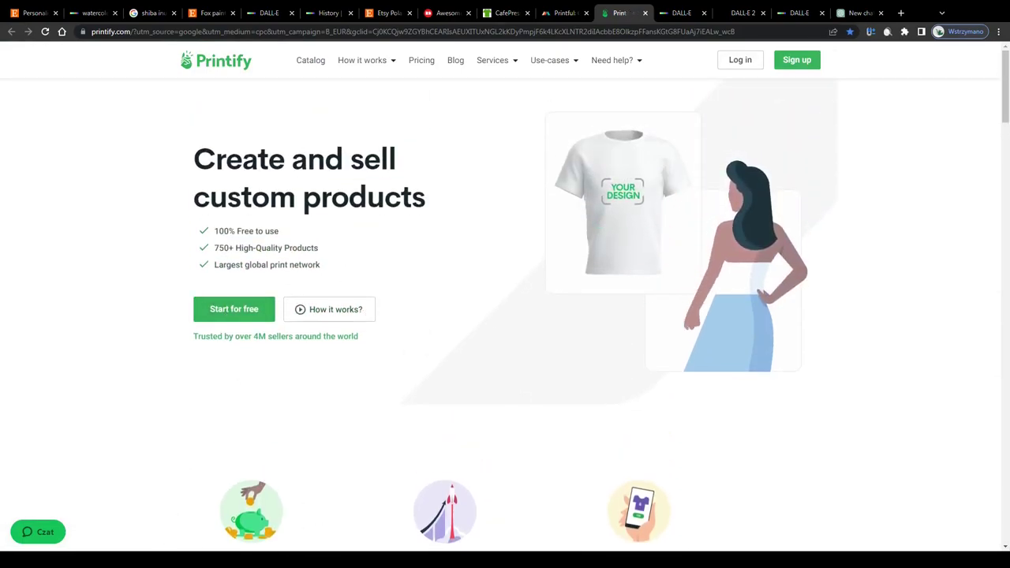
# Switch to DALL·E and generate images from a random surprise prompt.
pyautogui.hotkey('ctrl', 'Tab')
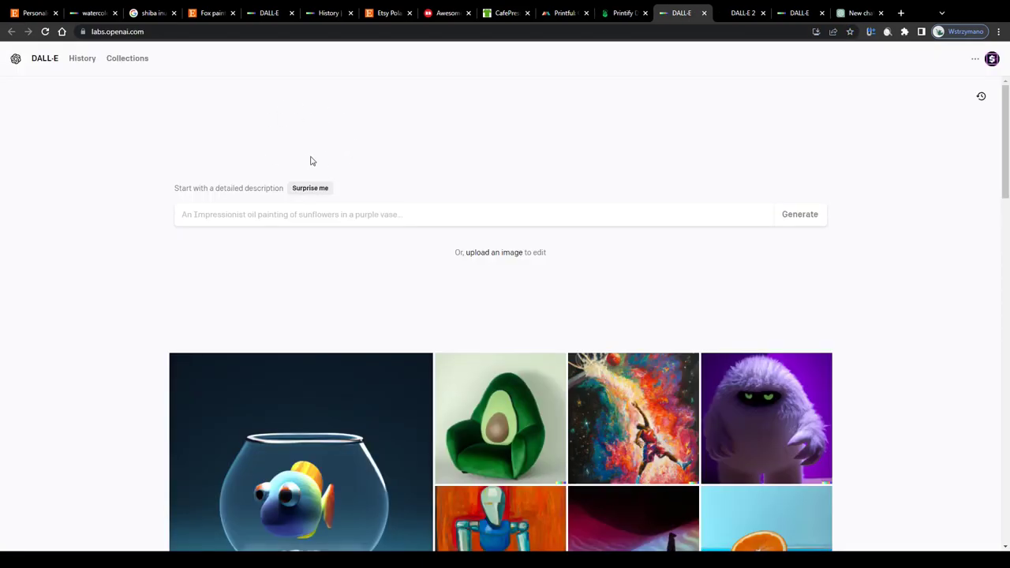
pyautogui.click(313, 188)
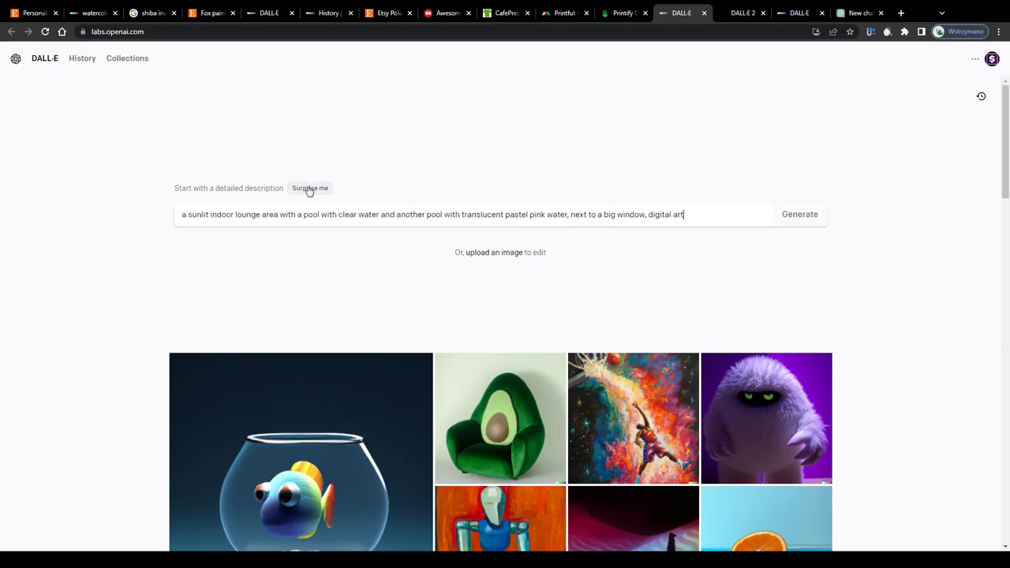
pyautogui.click(810, 224)
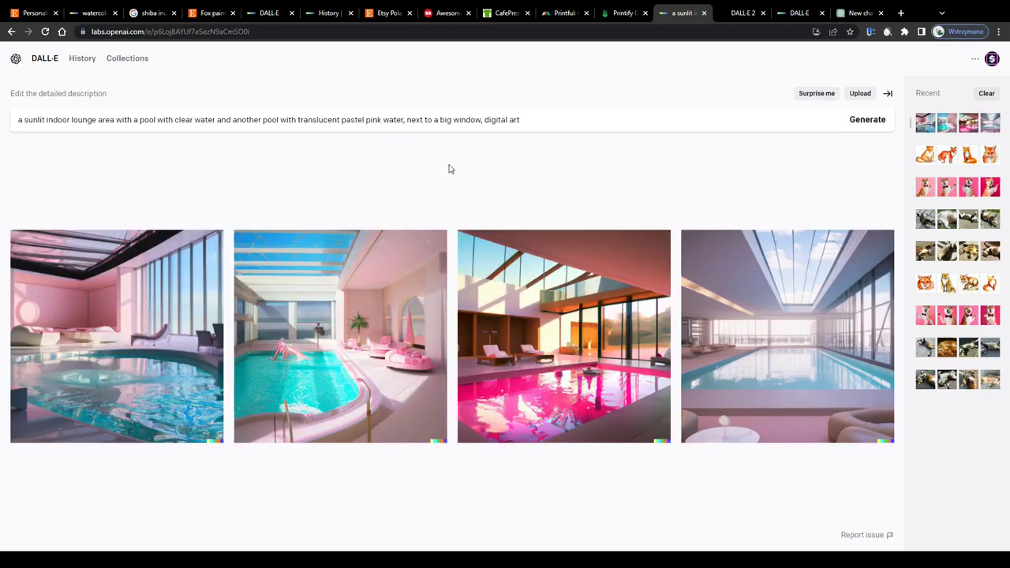
# Open OpenAI's DALL·E 2 page and examine the ChatGPT research release announcement up close.
pyautogui.click(730, 12)
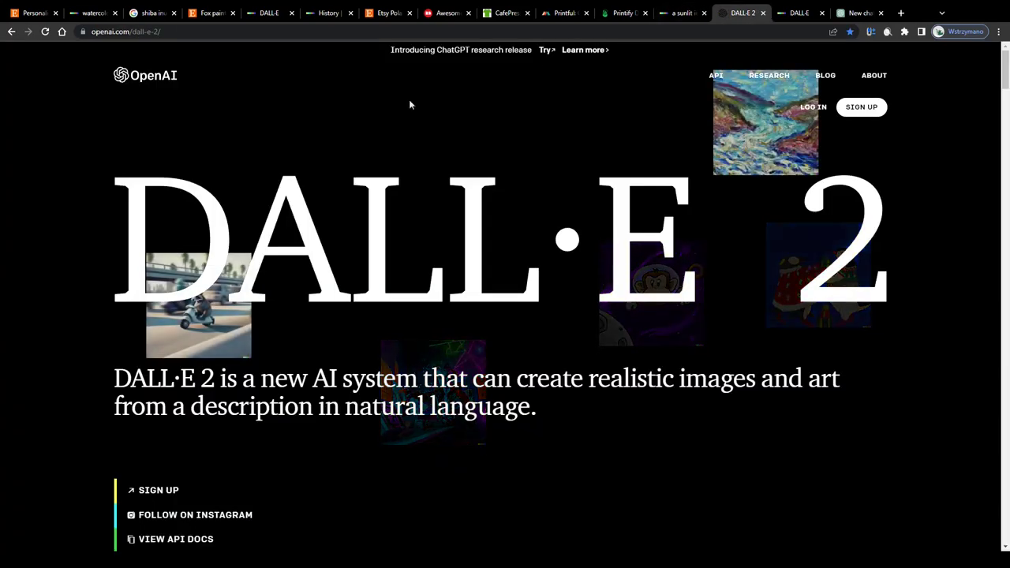
pyautogui.scroll(3, 540, 47)
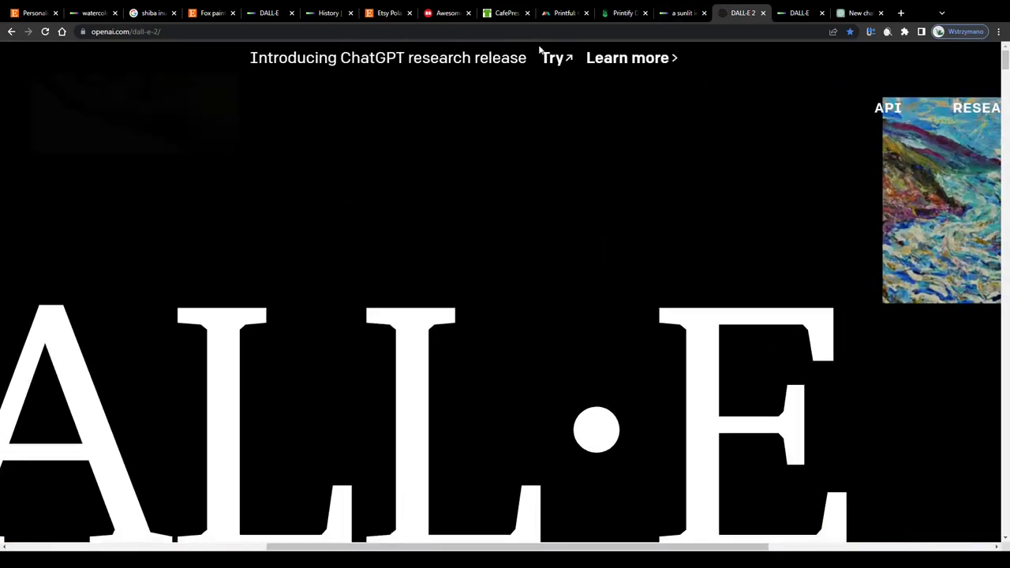
pyautogui.moveTo(574, 59)
pyautogui.mouseDown()
pyautogui.moveTo(376, 56)
pyautogui.moveTo(620, 57)
pyautogui.moveTo(559, 58)
pyautogui.moveTo(577, 57)
pyautogui.mouseUp()
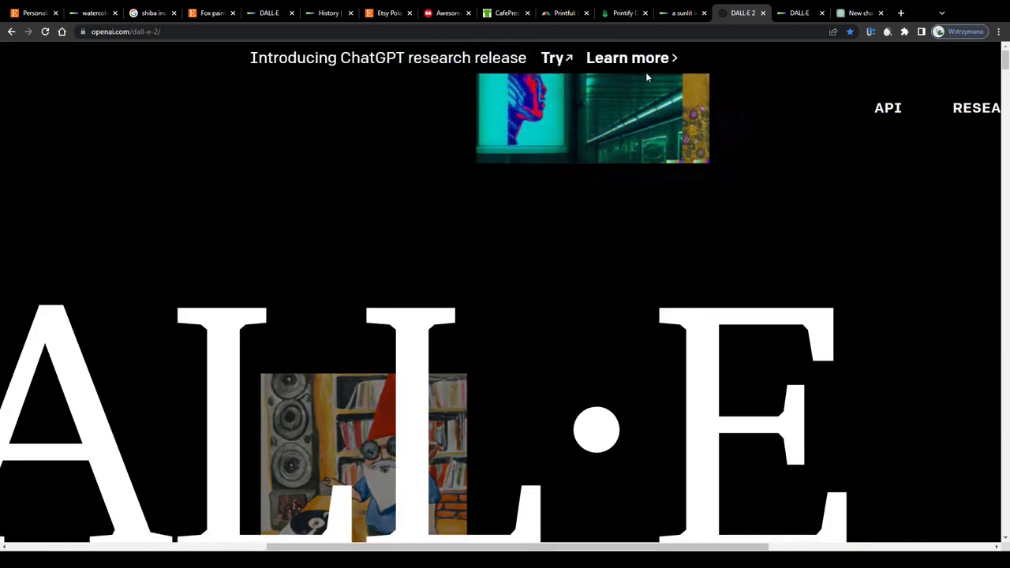
# Return to the generated pool lounge images and read their full text prompt up close.
pyautogui.click(680, 13)
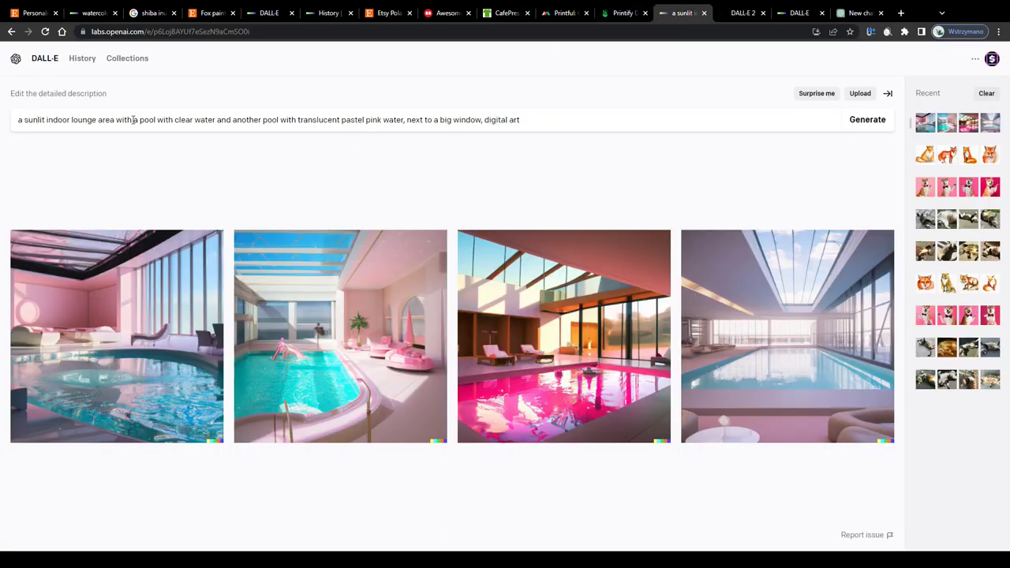
pyautogui.scroll(4, 4, 103)
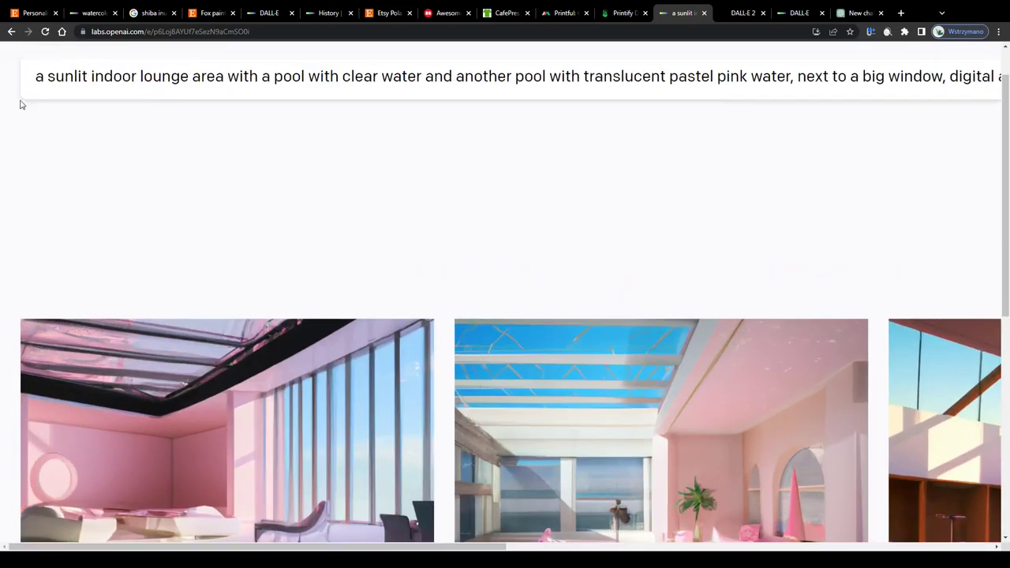
pyautogui.moveTo(45, 127); pyautogui.dragTo(28, 111)
pyautogui.click(143, 209)
pyautogui.scroll(-4, 305, 215)
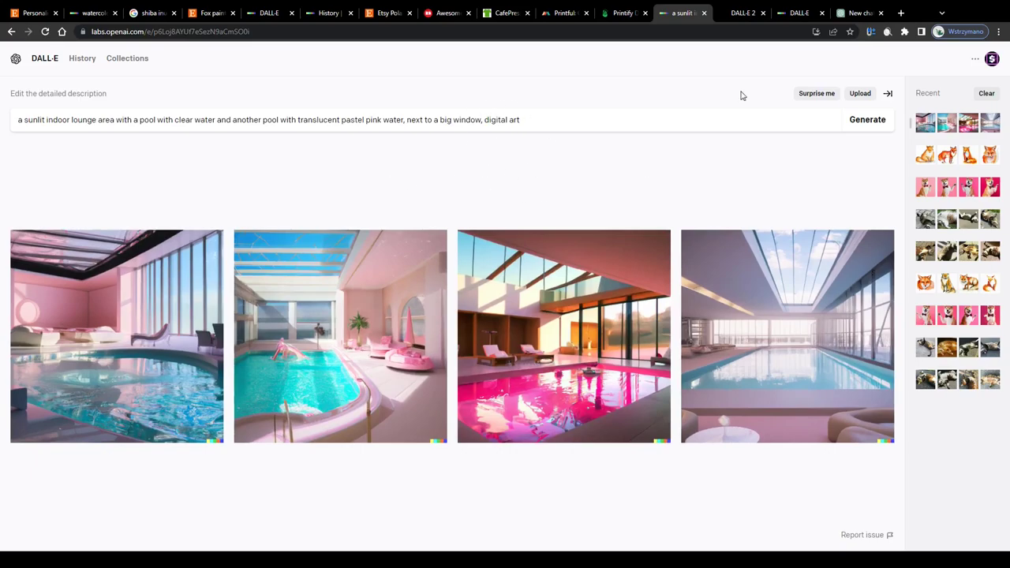
# Look through the DALL·E 2 introduction page as far as the example that combines text descriptions into an image.
pyautogui.click(742, 13)
pyautogui.scroll(-5, 454, 98)
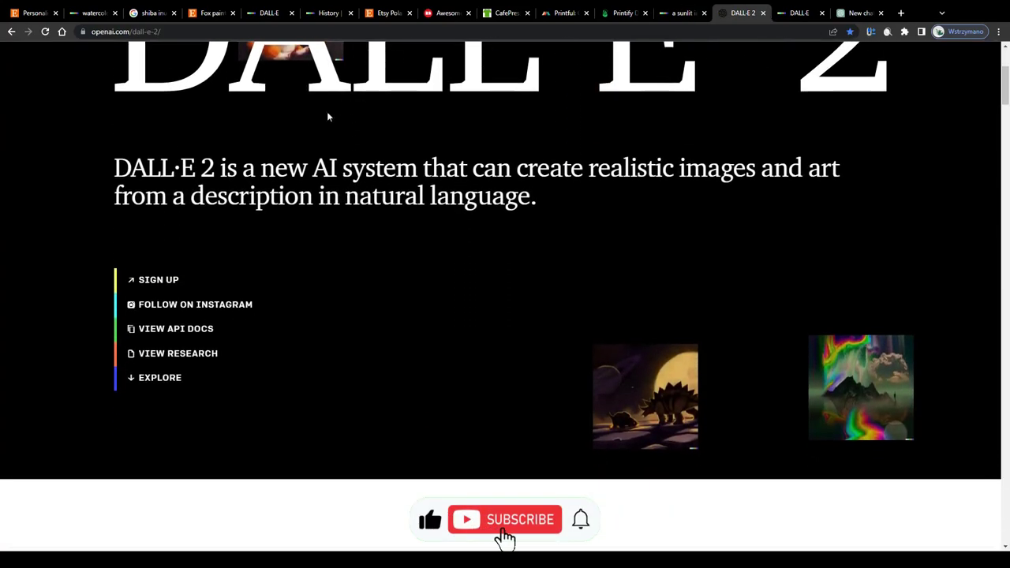
pyautogui.scroll(-6, 355, 118)
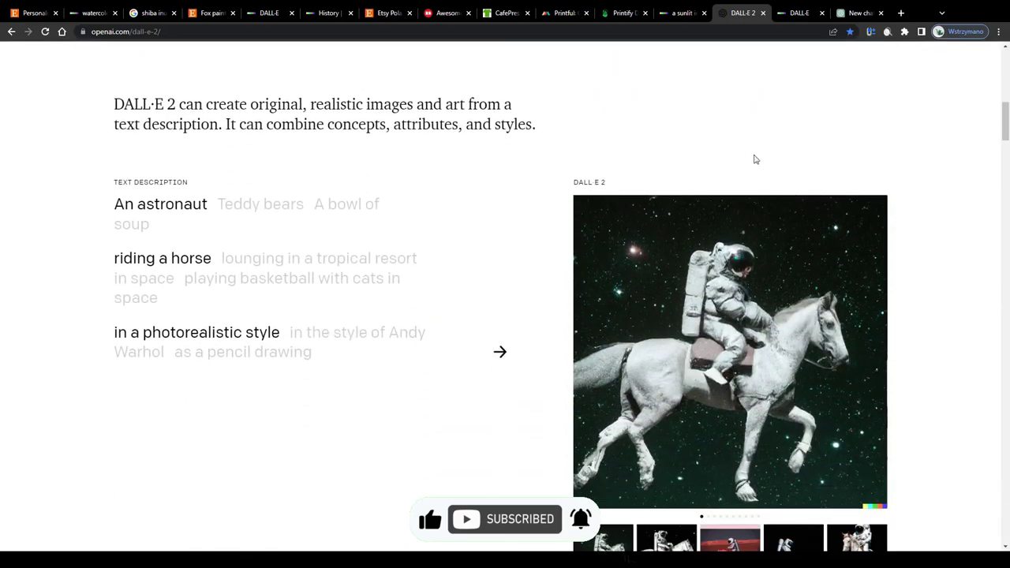